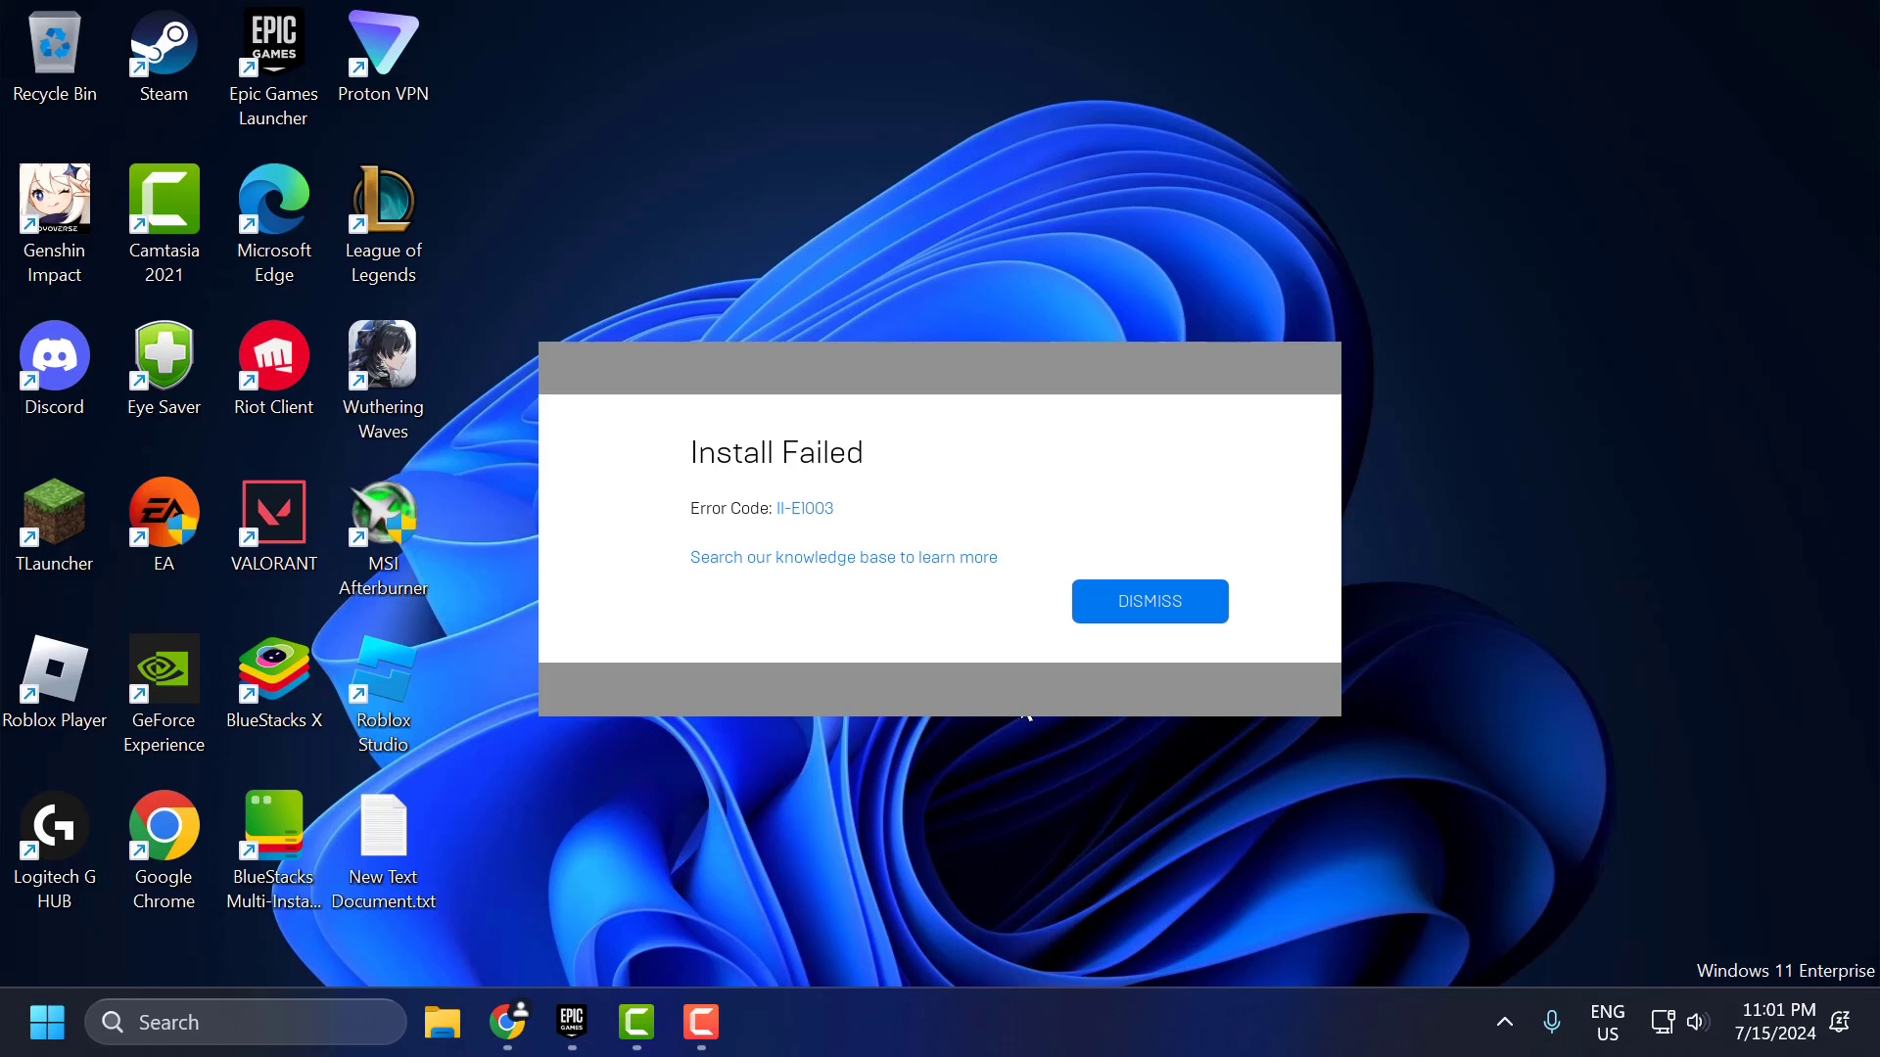
# Step: Dismiss the Epic Games 'Install Failed' error II-E1003 on the desktop
pyautogui.click(1025, 714)
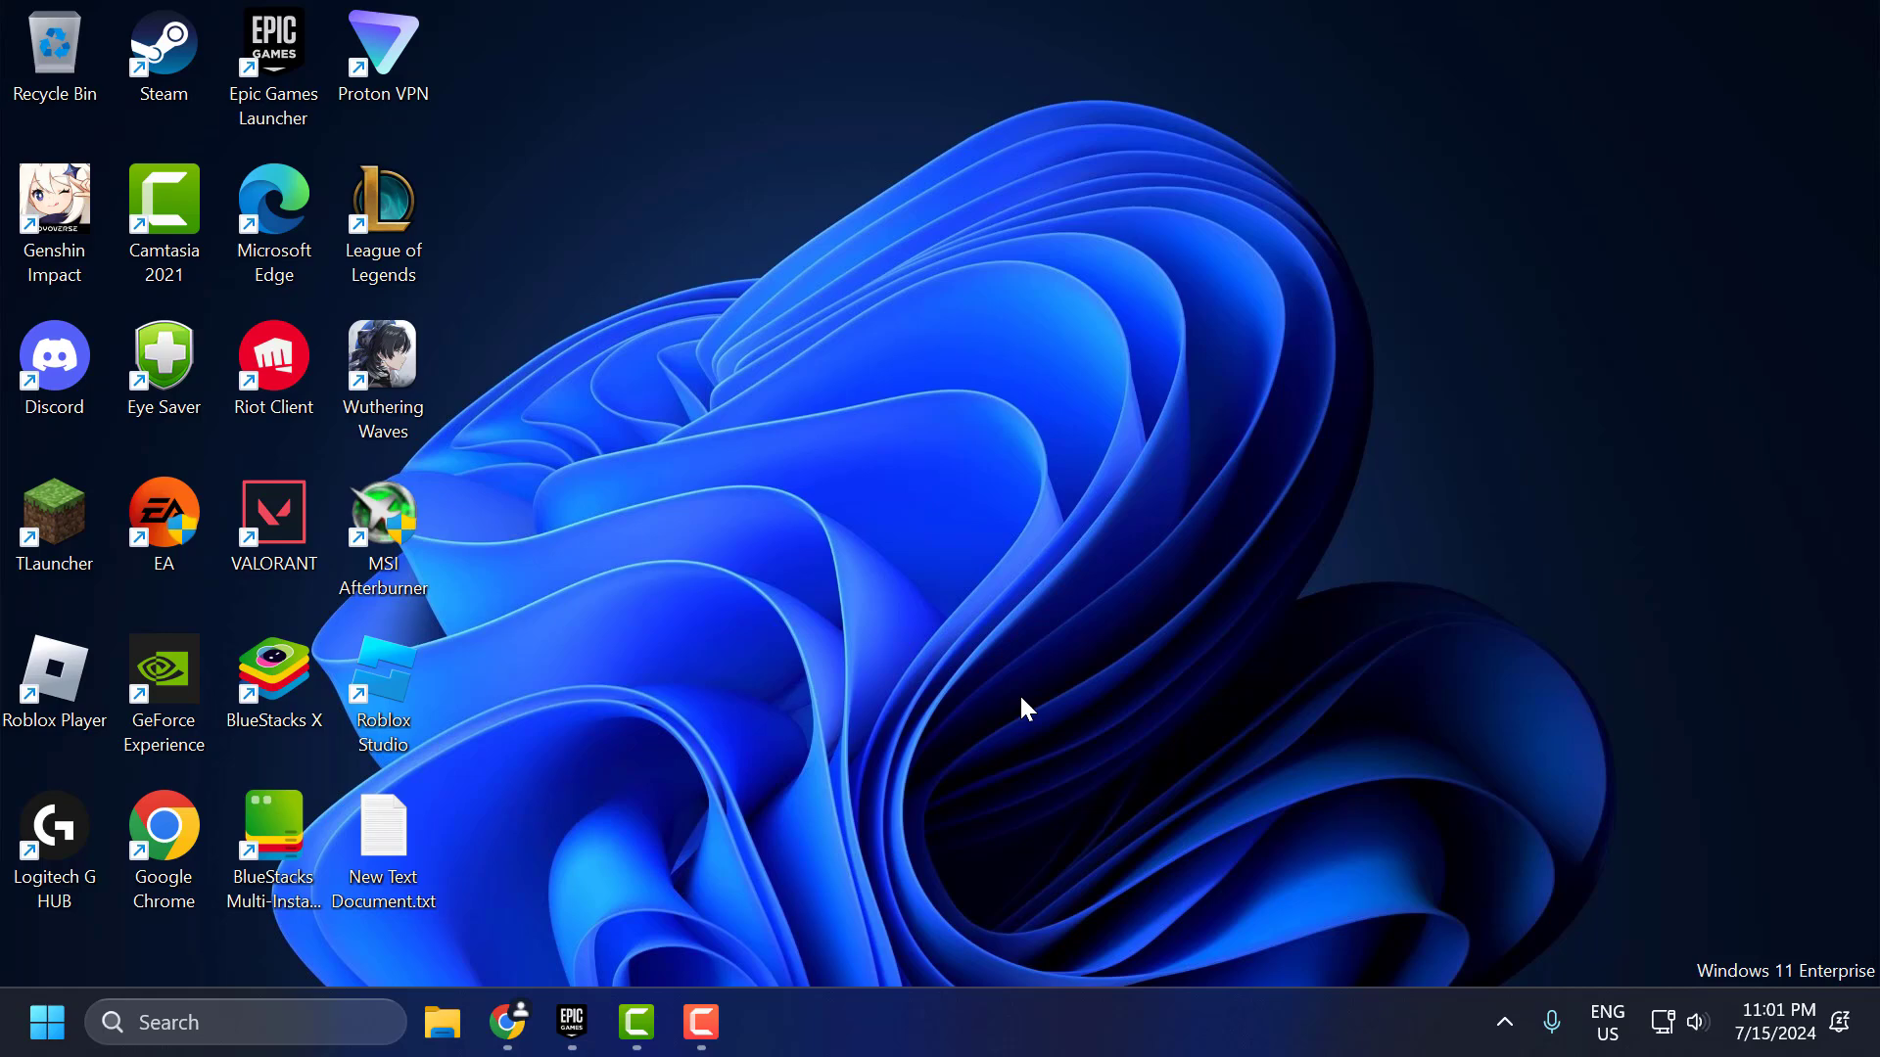
# Step: Open the %localappdata% folder through the Run dialog
pyautogui.click(324, 1018)
pyautogui.write('run')
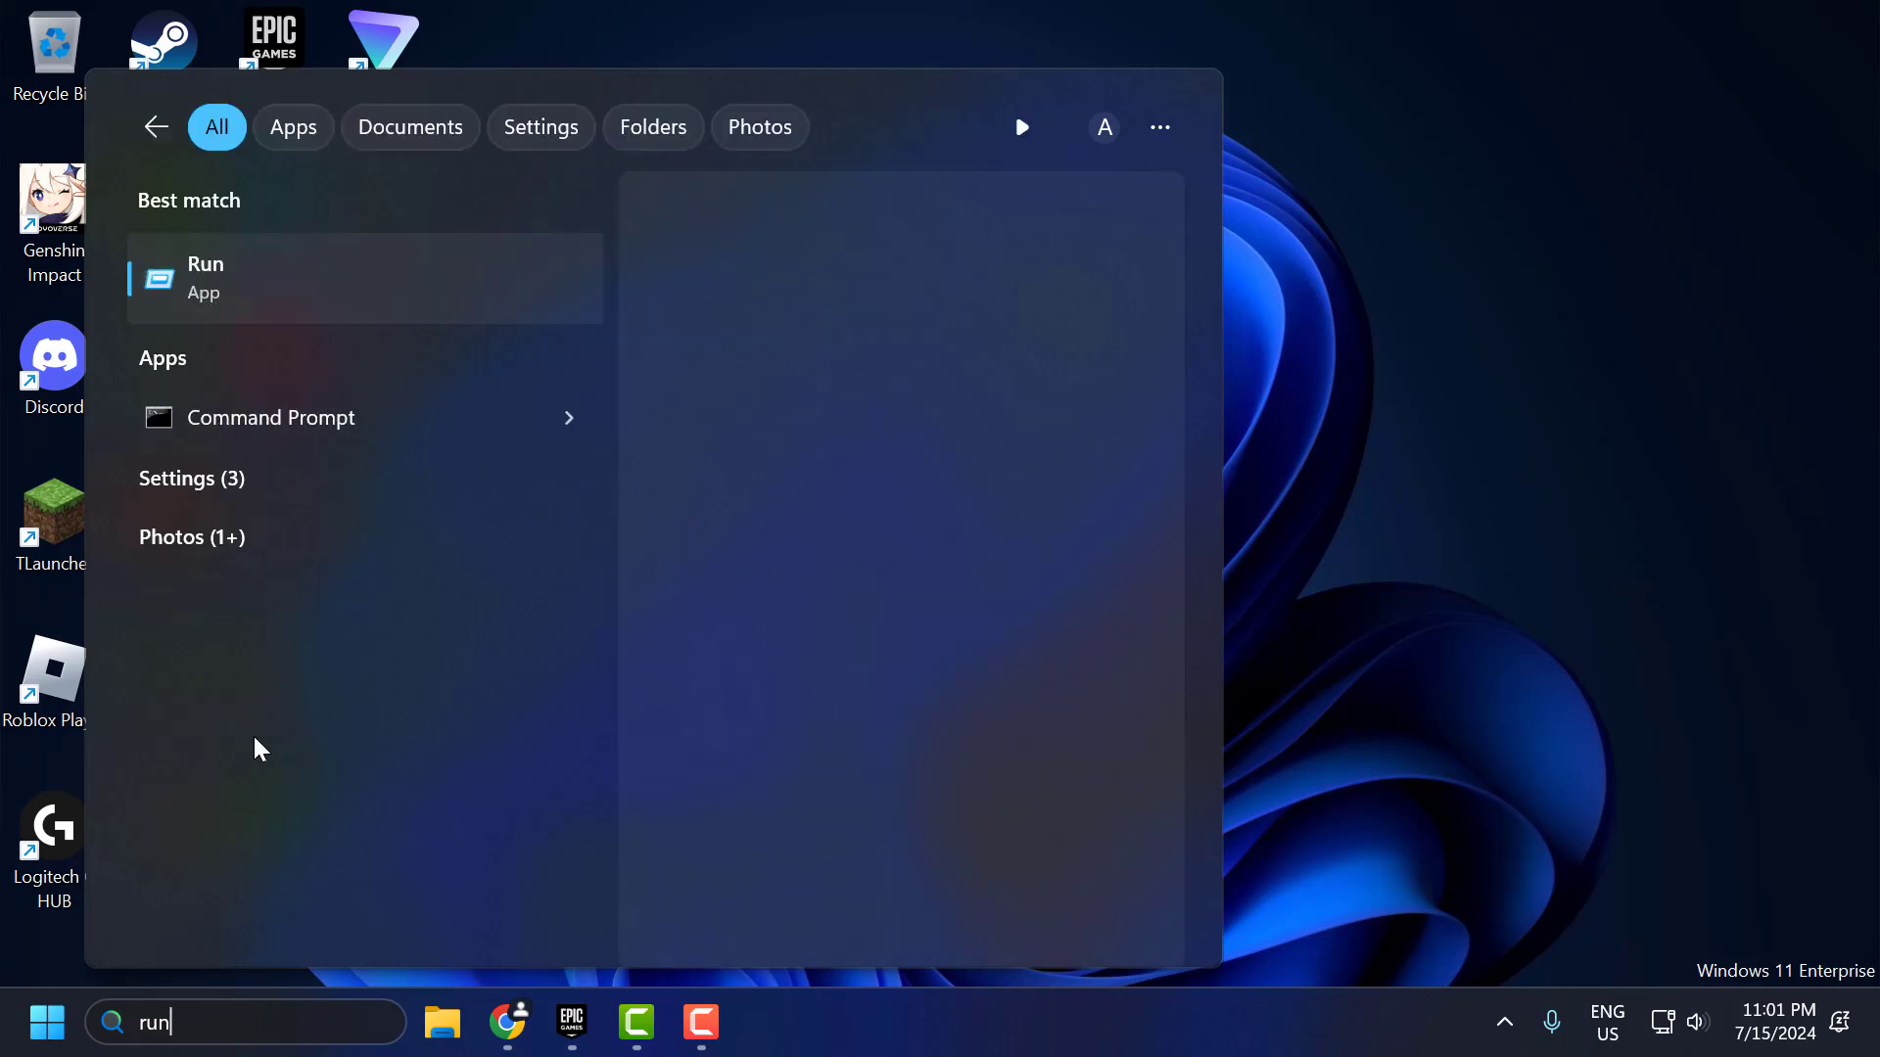
pyautogui.click(337, 272)
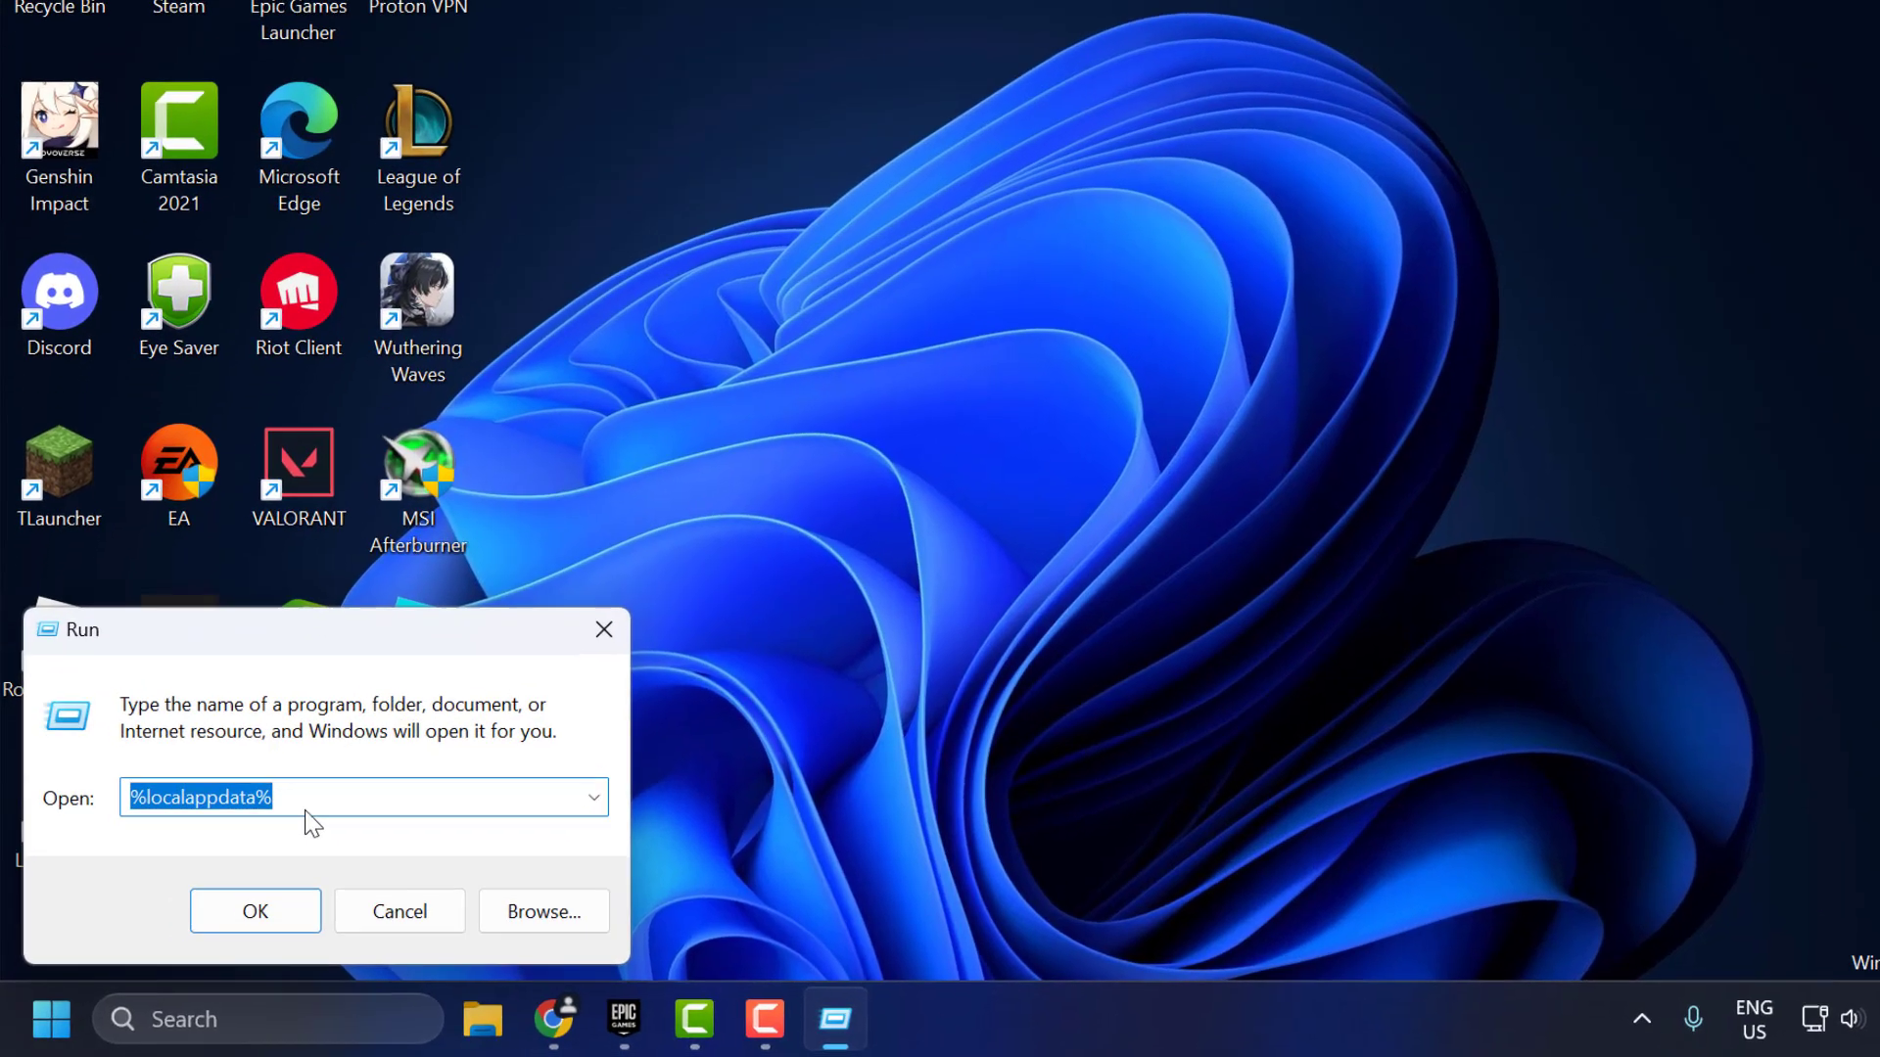
pyautogui.click(294, 822)
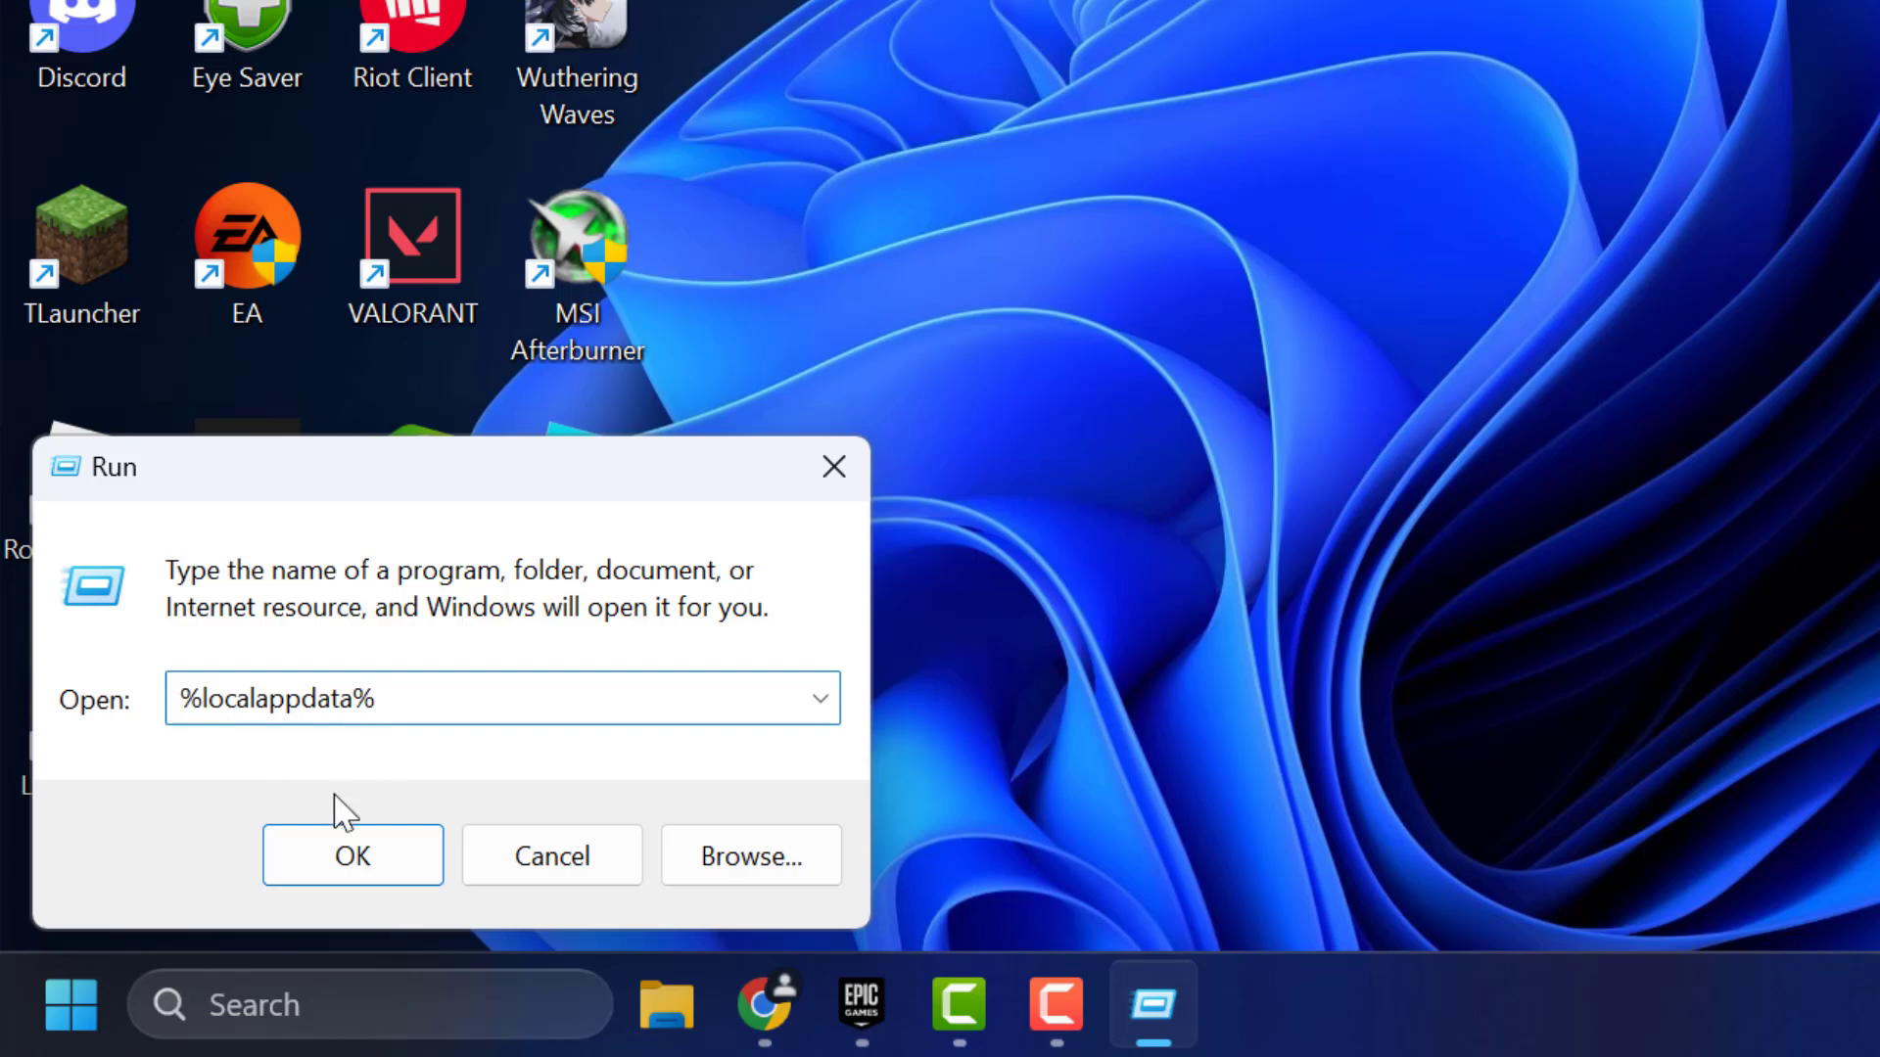
pyautogui.click(364, 867)
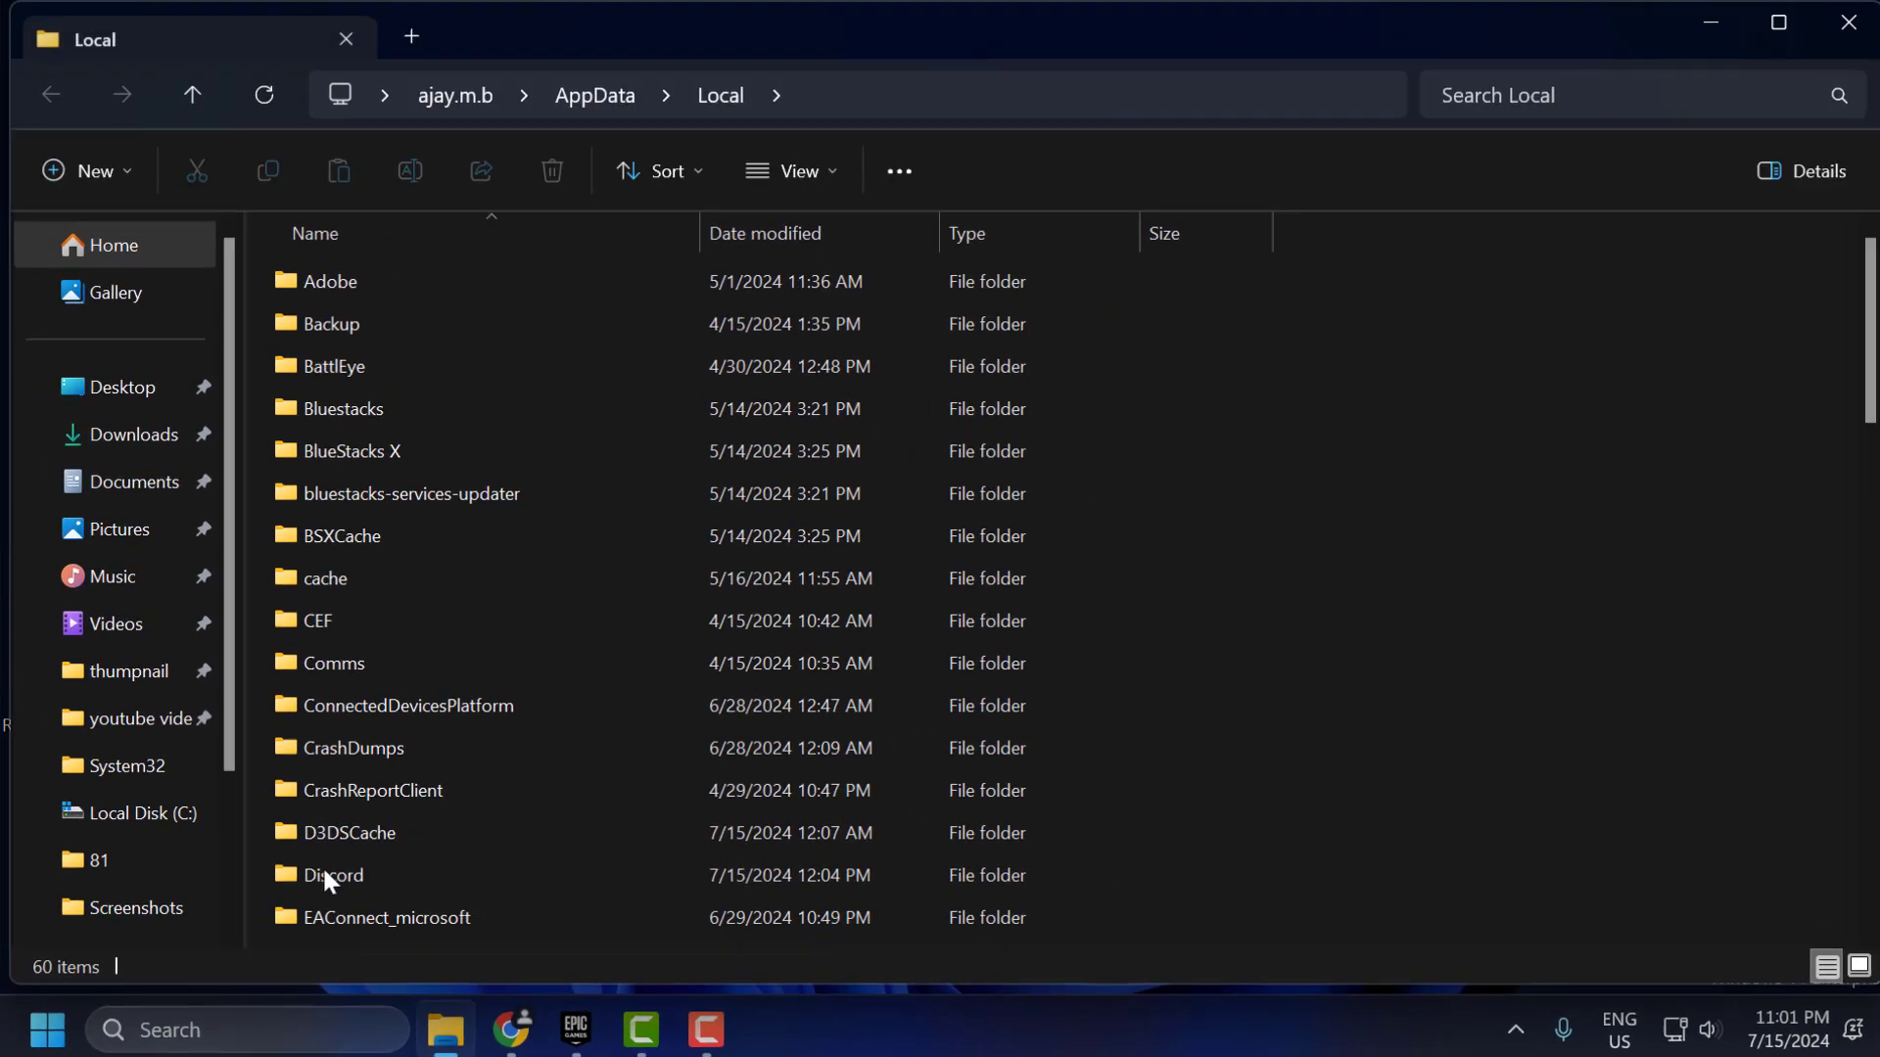
# Step: Select the Epic Games and EpicGamesLauncher folders and delete them
pyautogui.press('e')
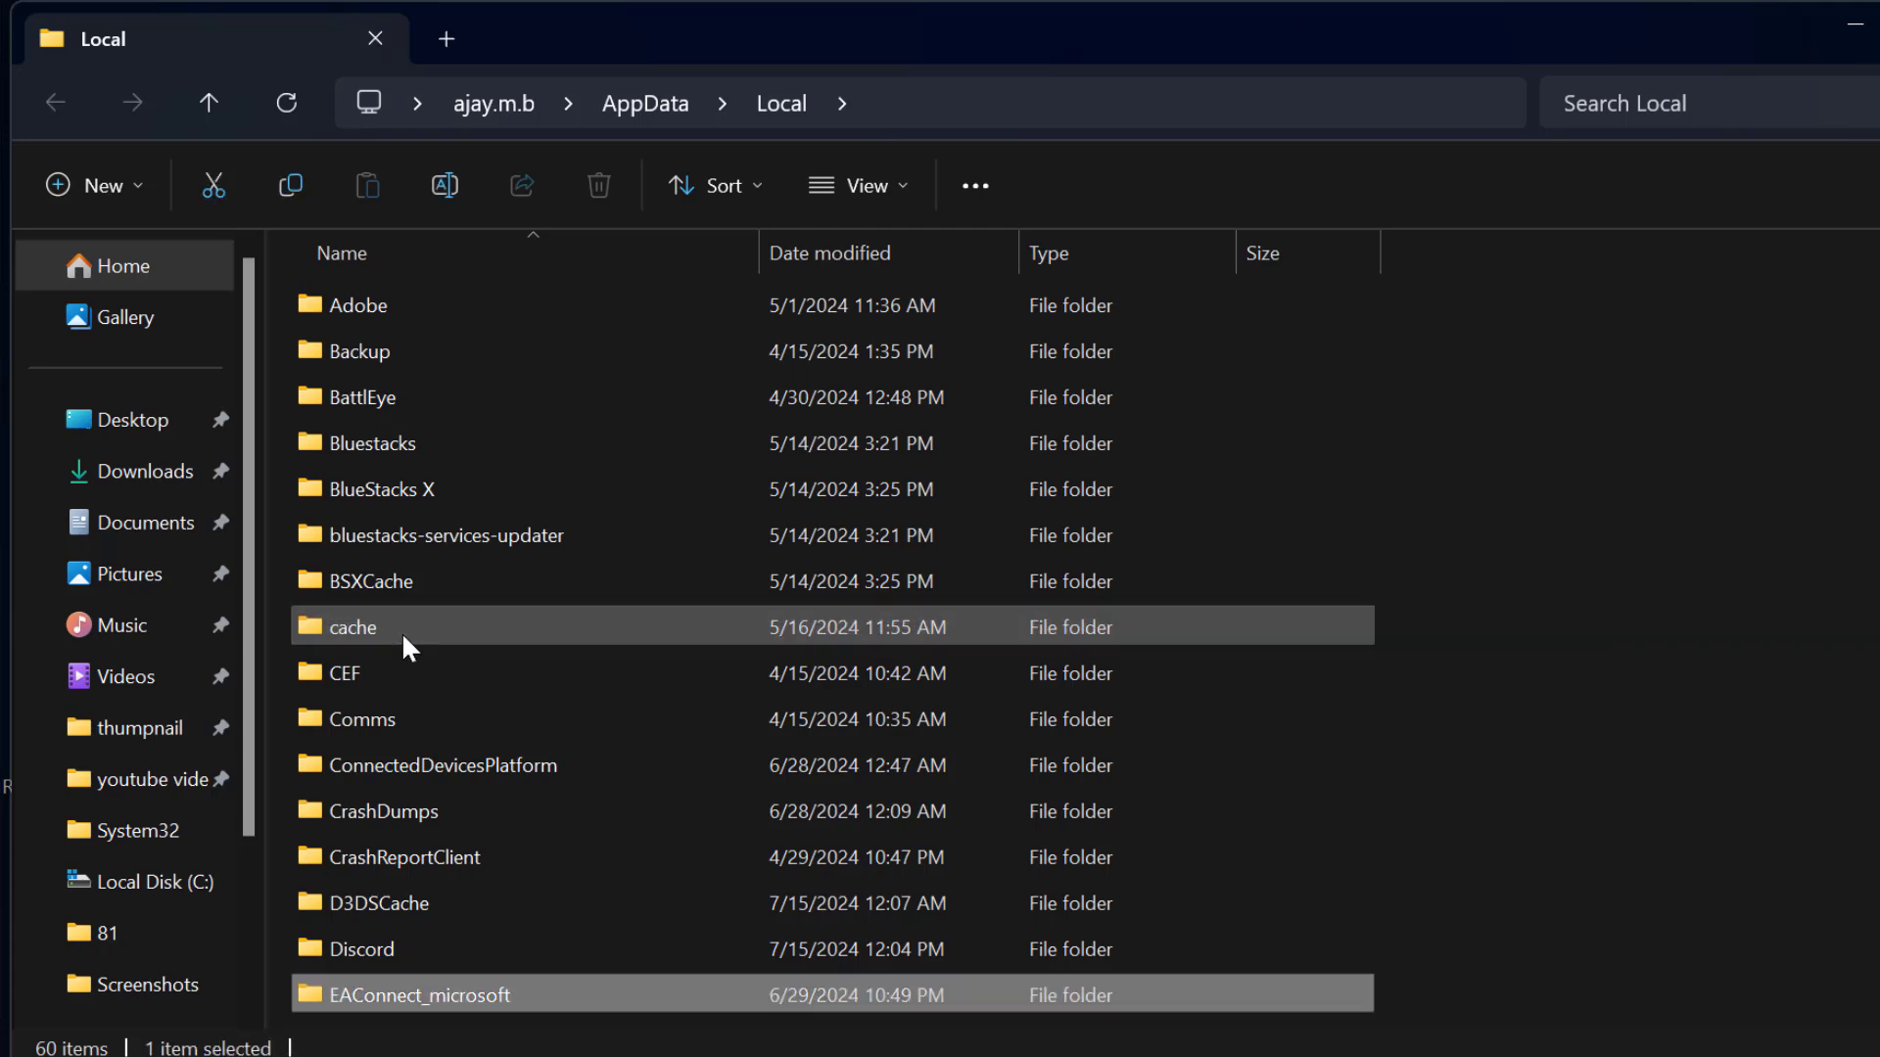
pyautogui.press('e')
pyautogui.press('e')
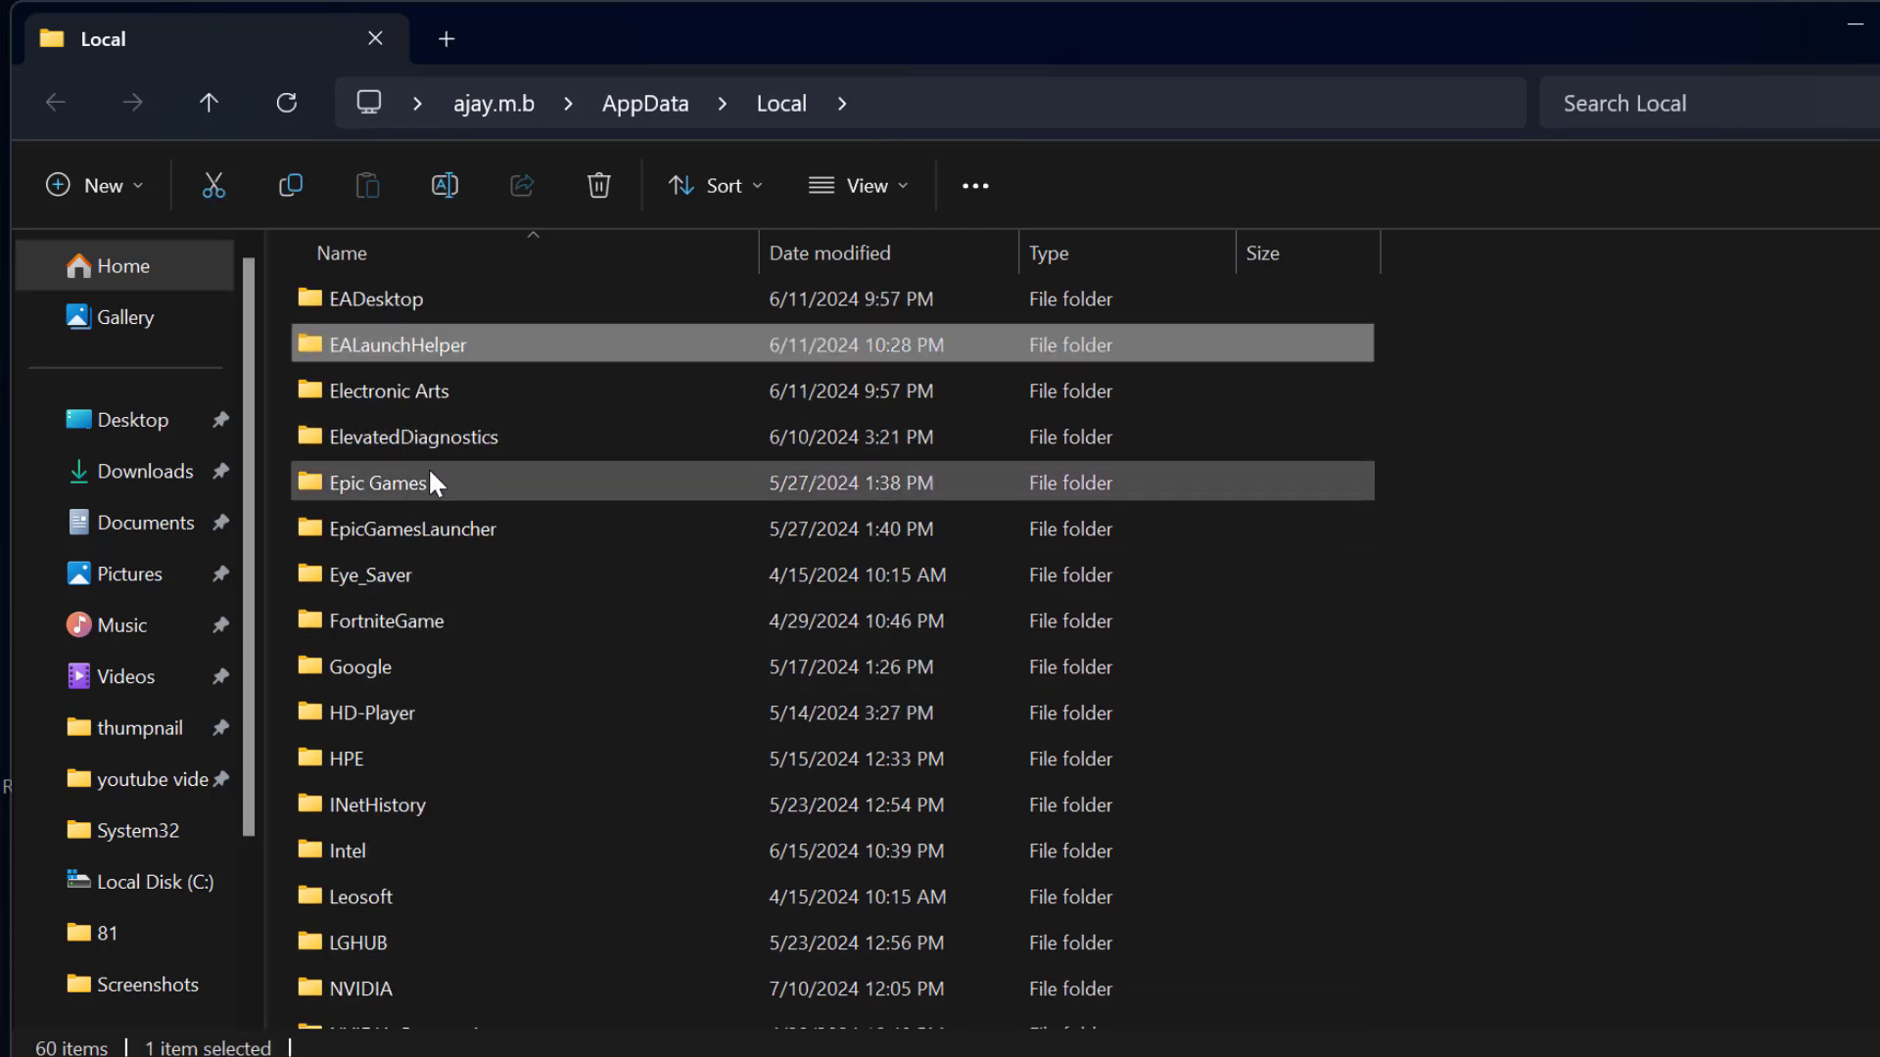
pyautogui.press('e')
pyautogui.press('e')
pyautogui.press('e')
pyautogui.press('e')
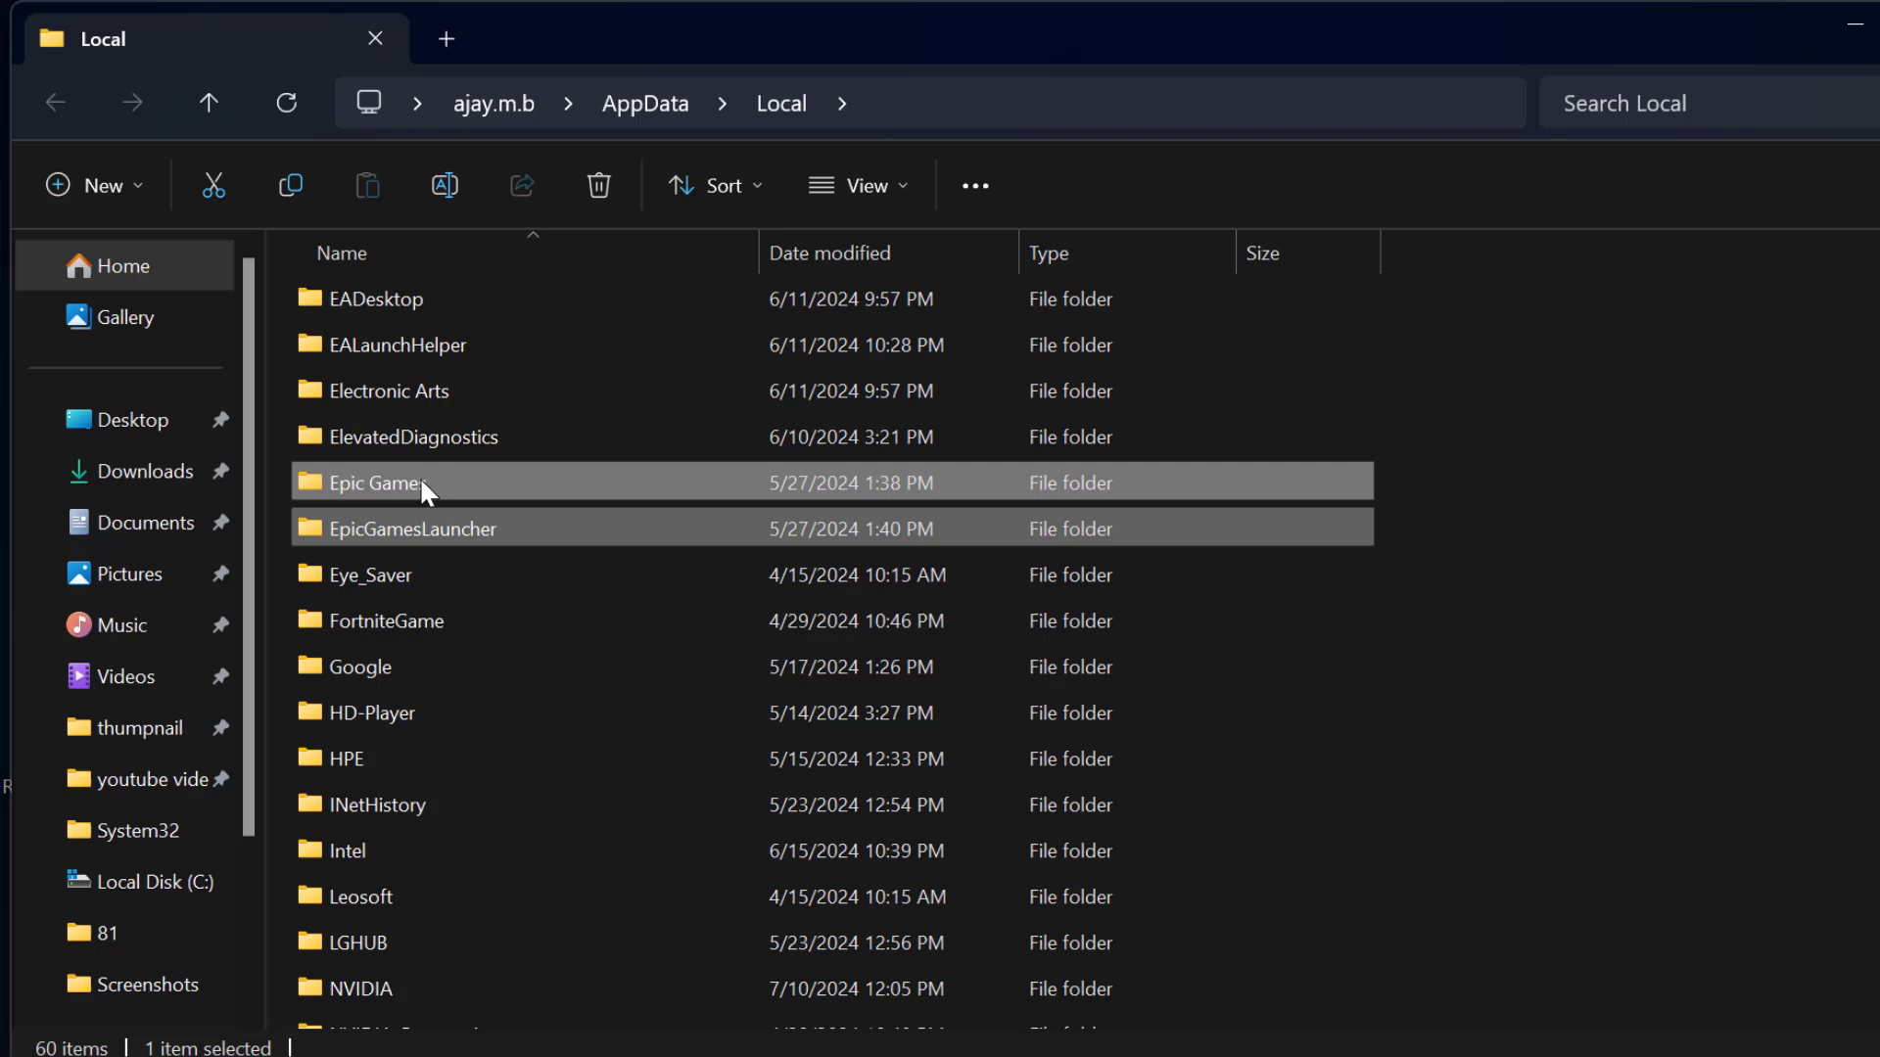
pyautogui.keyDown('ctrl'); pyautogui.click(419, 480); pyautogui.keyUp('ctrl')
pyautogui.rightClick(404, 498)
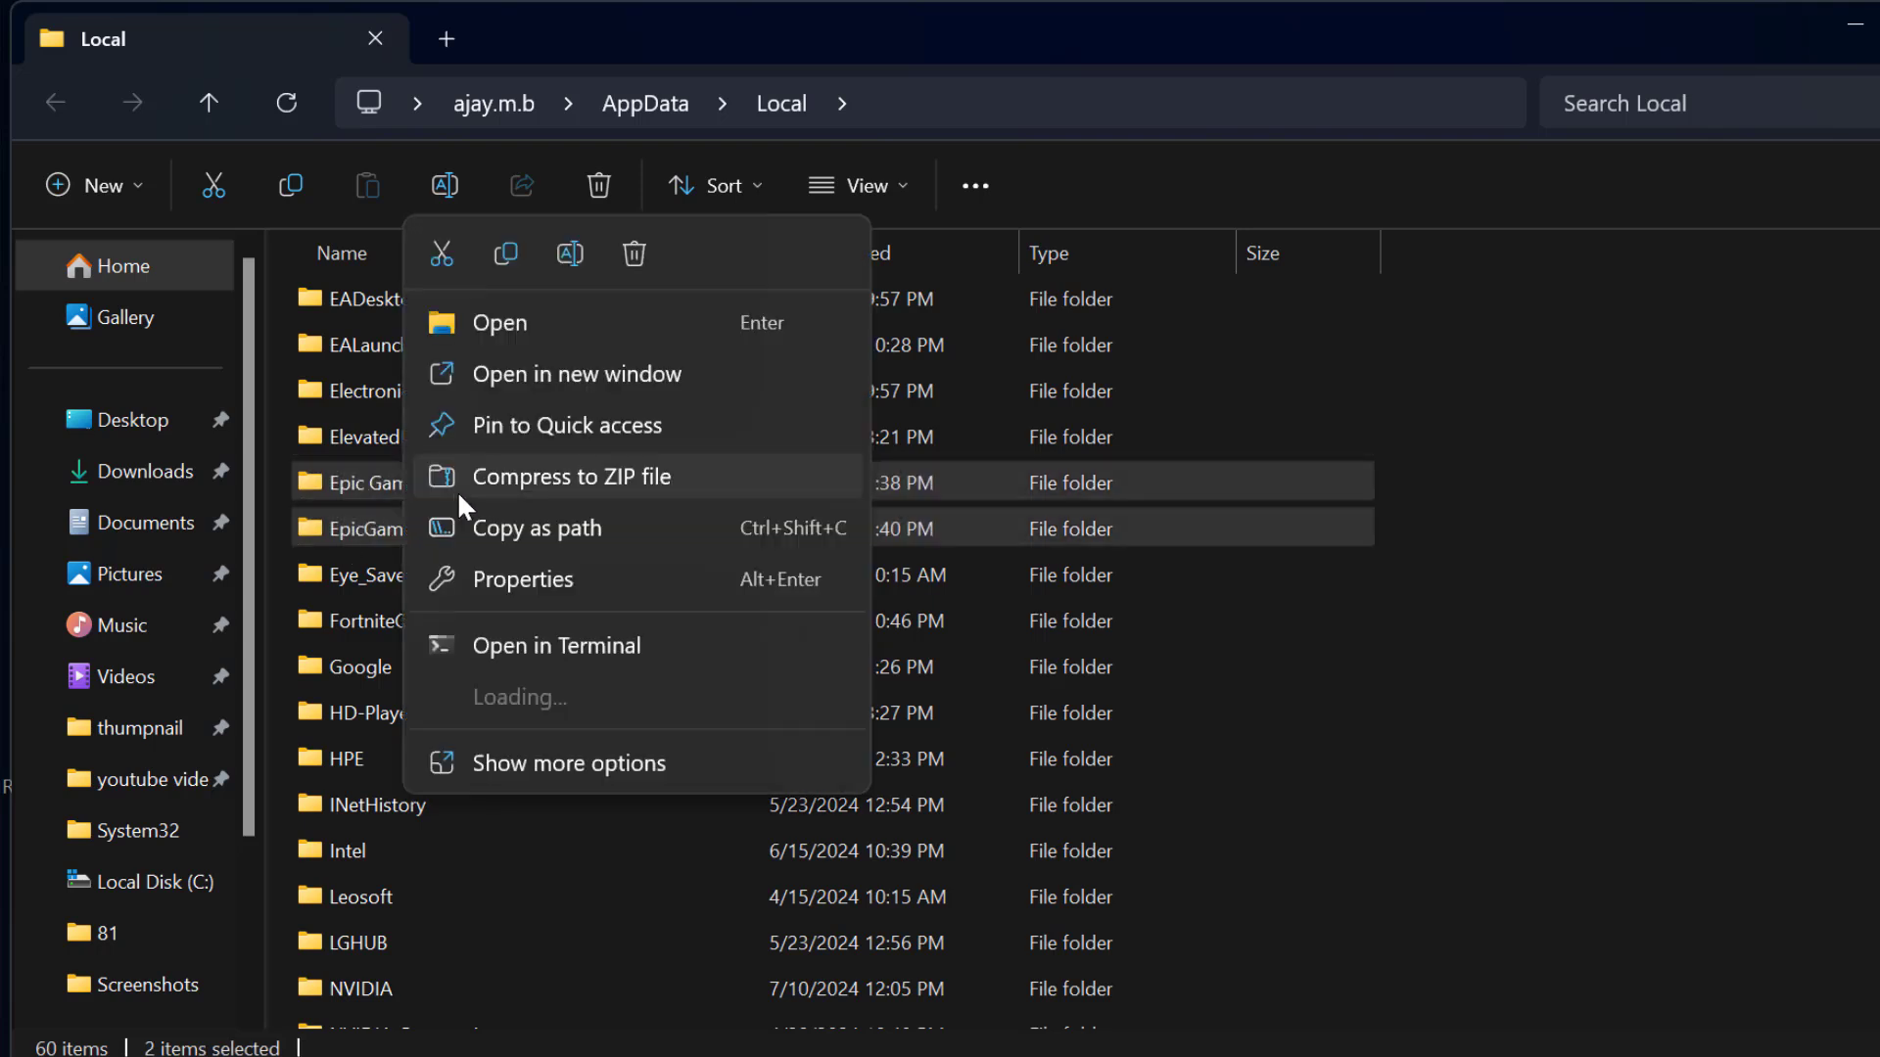
pyautogui.click(661, 248)
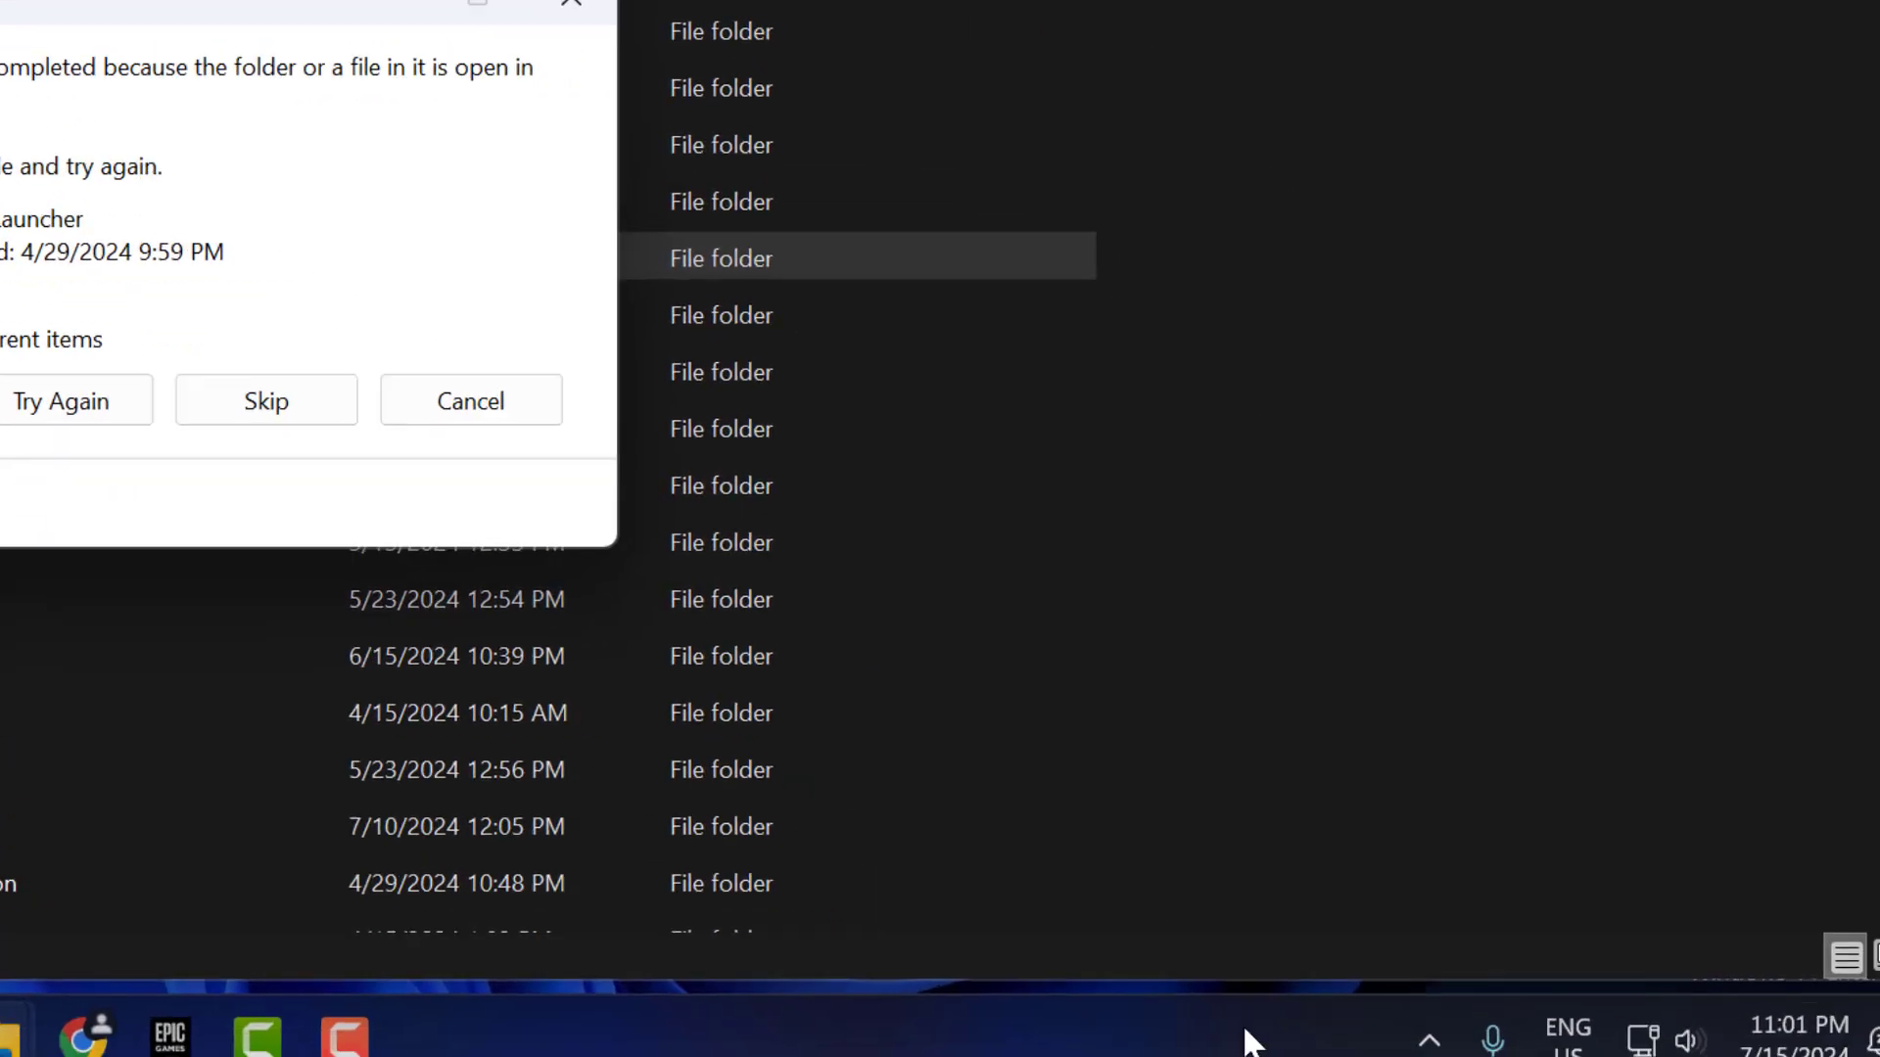
# Step: Exit the Epic Games Launcher from the system tray
pyautogui.click(1328, 1009)
pyautogui.rightClick(1338, 906)
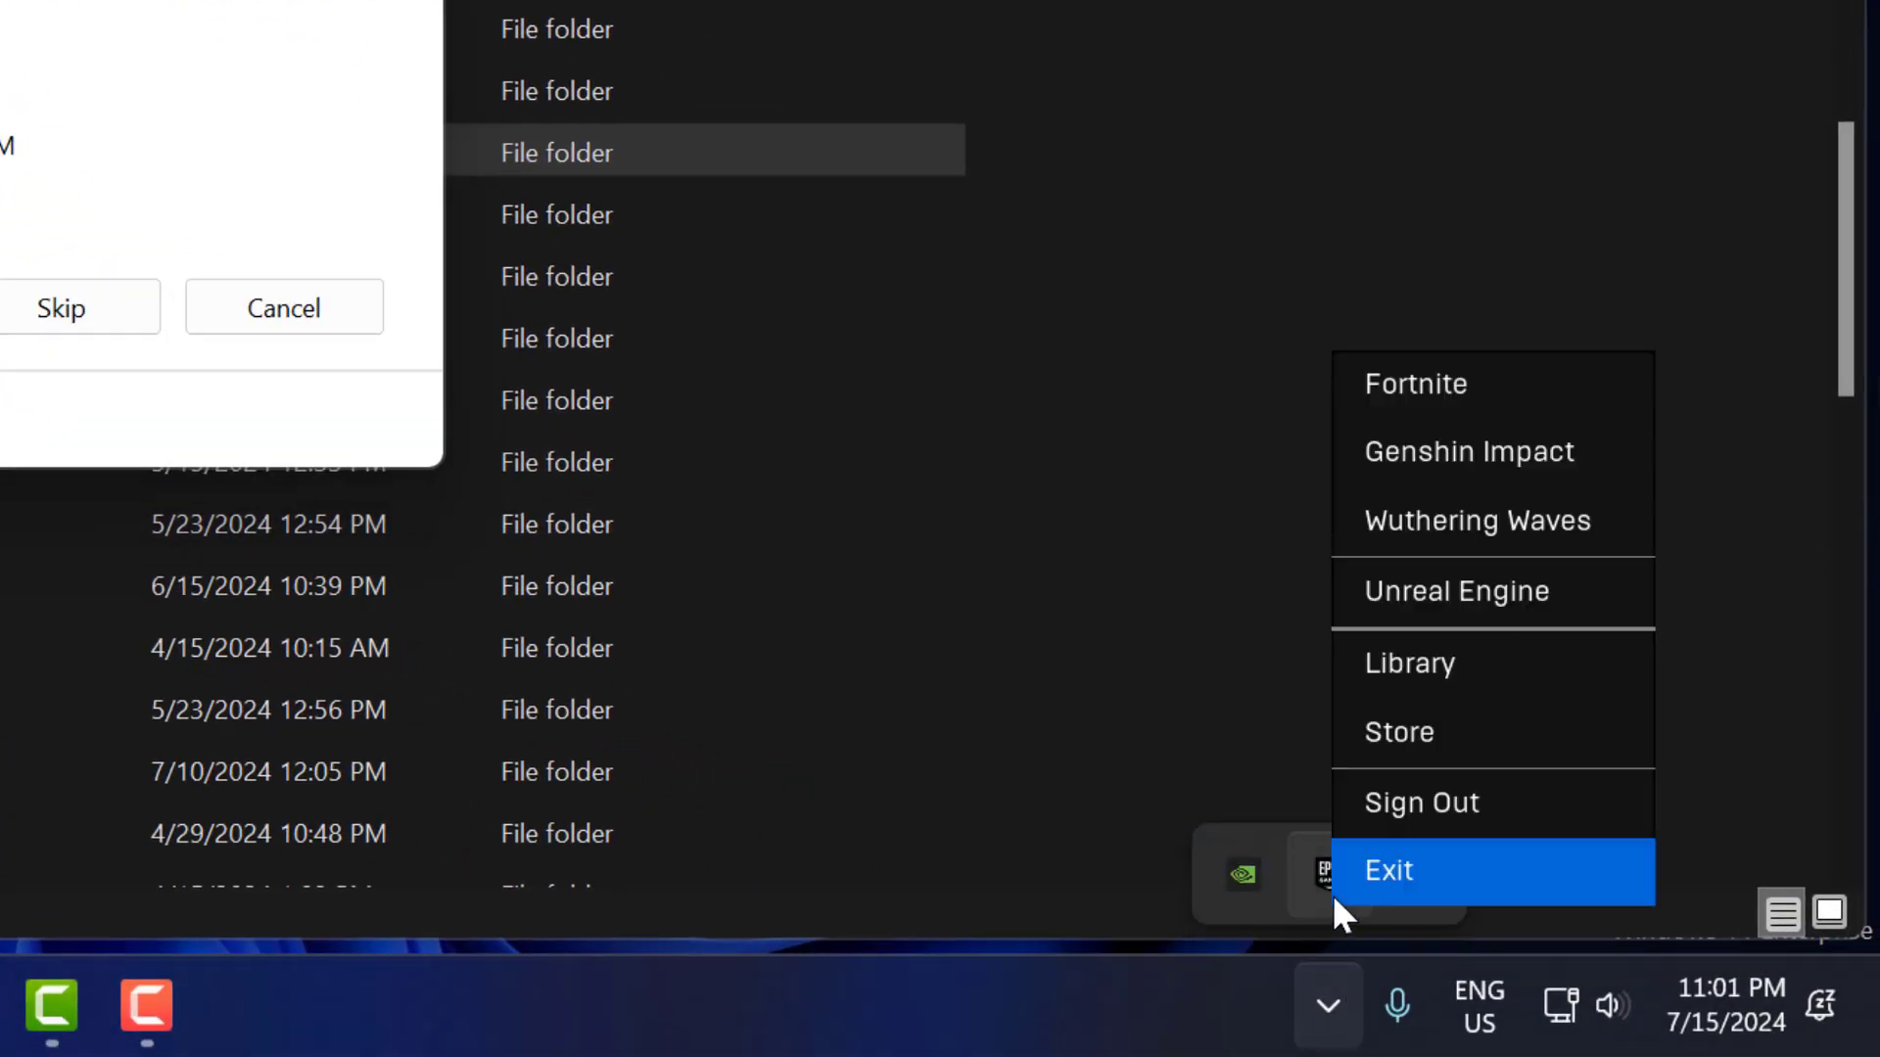
pyautogui.click(1415, 881)
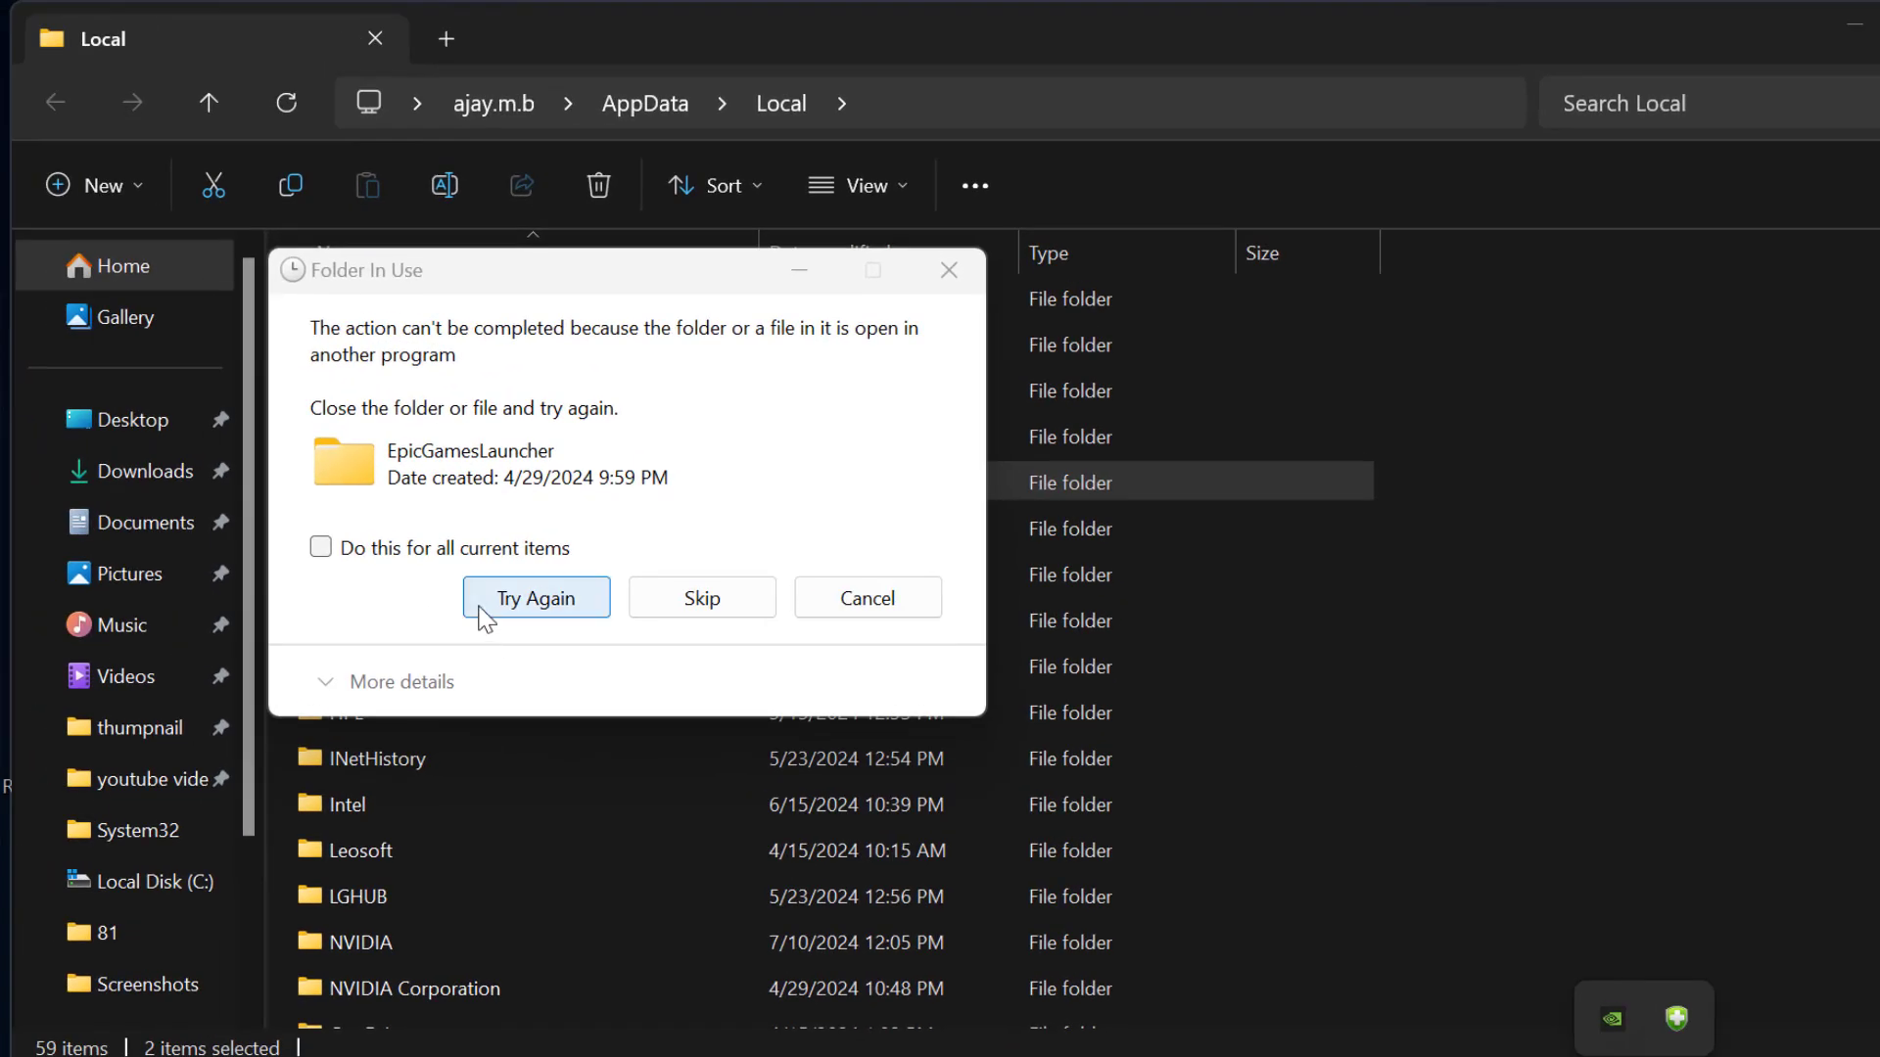
# Step: Clear the Folder In Use prompt and delete the EpicGamesLauncher folder again
pyautogui.click(504, 587)
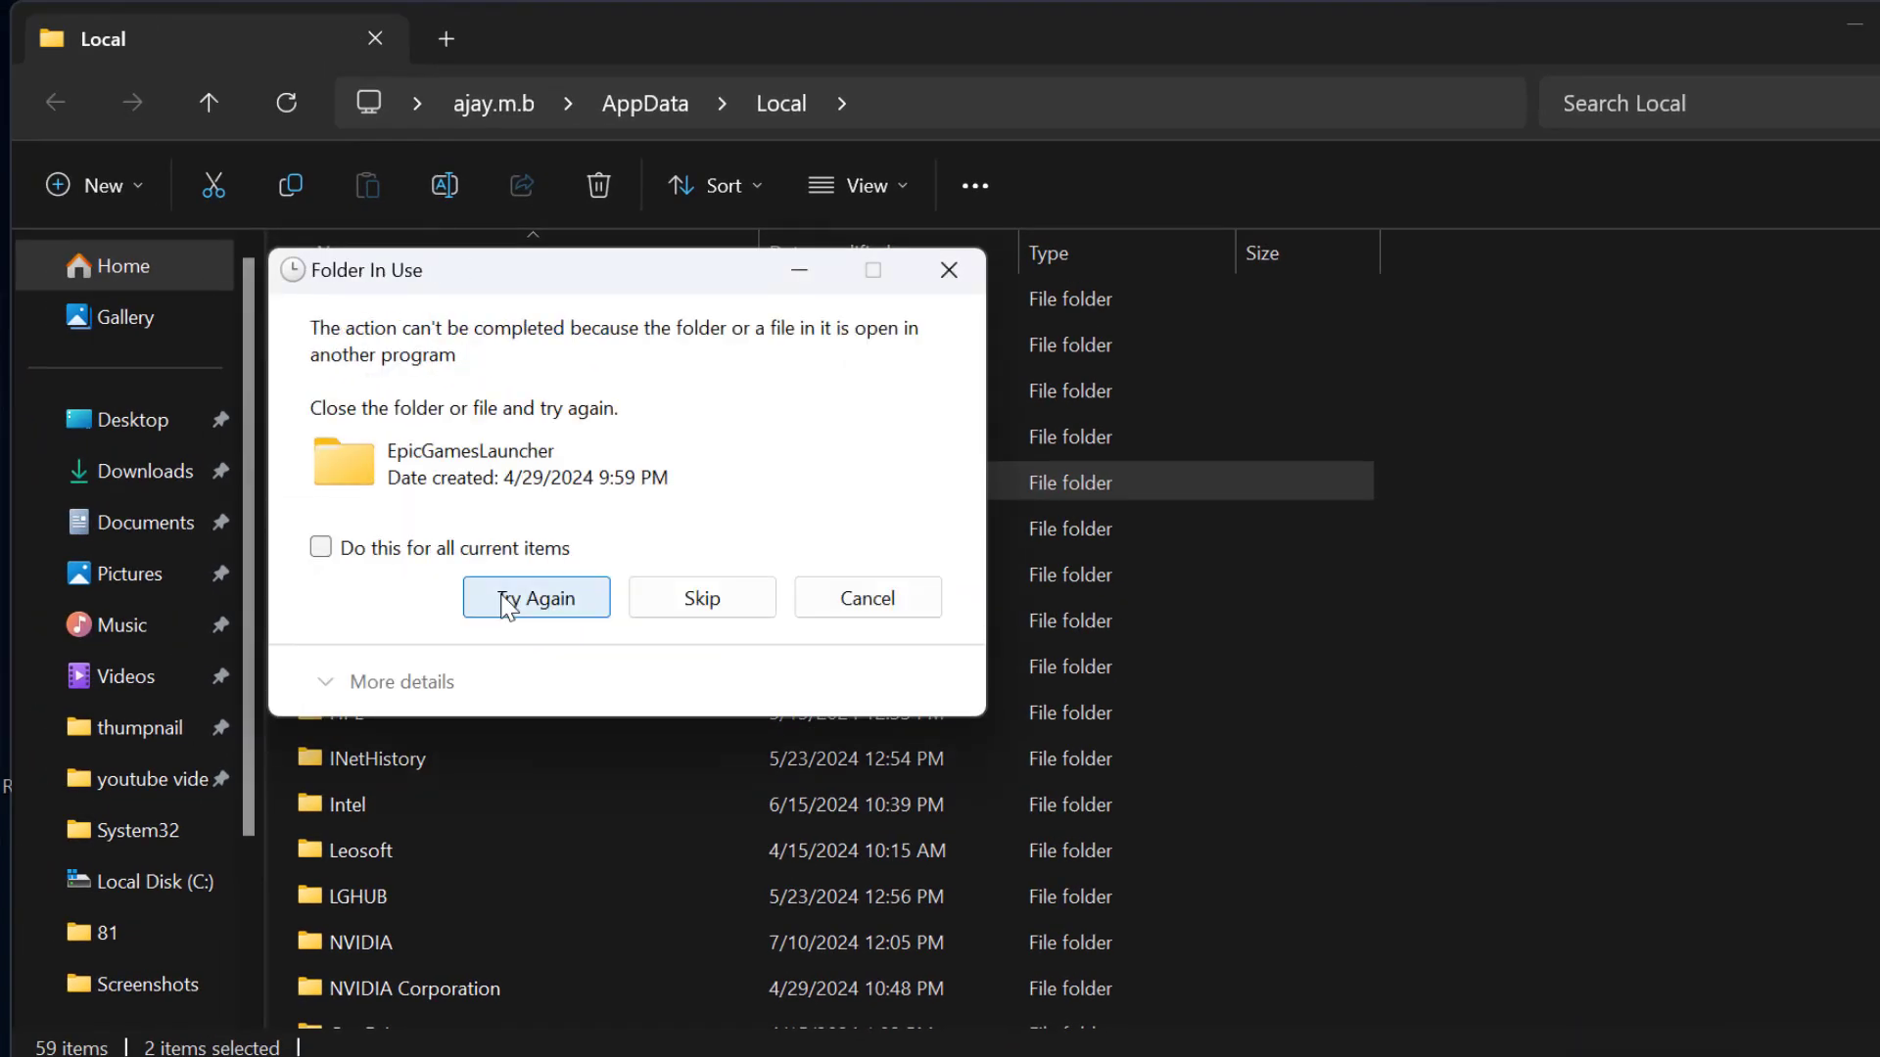
pyautogui.click(949, 270)
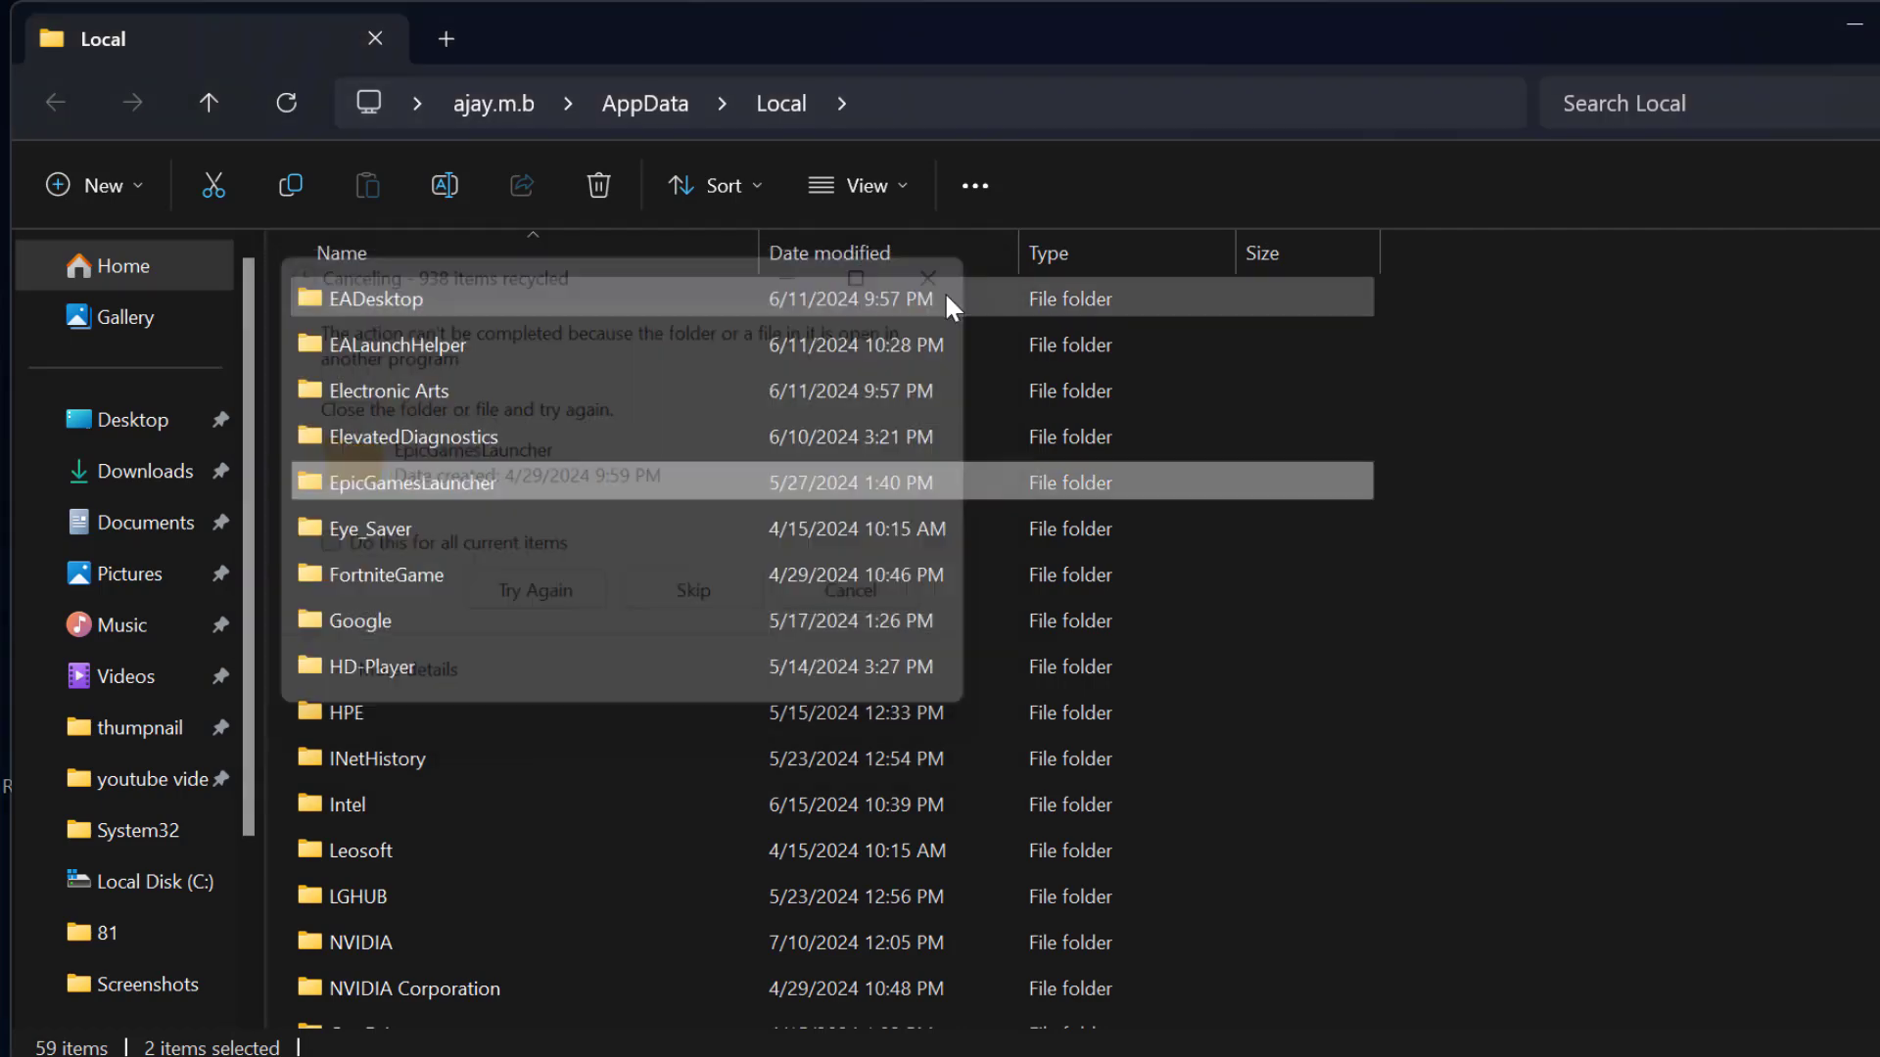
pyautogui.rightClick(403, 484)
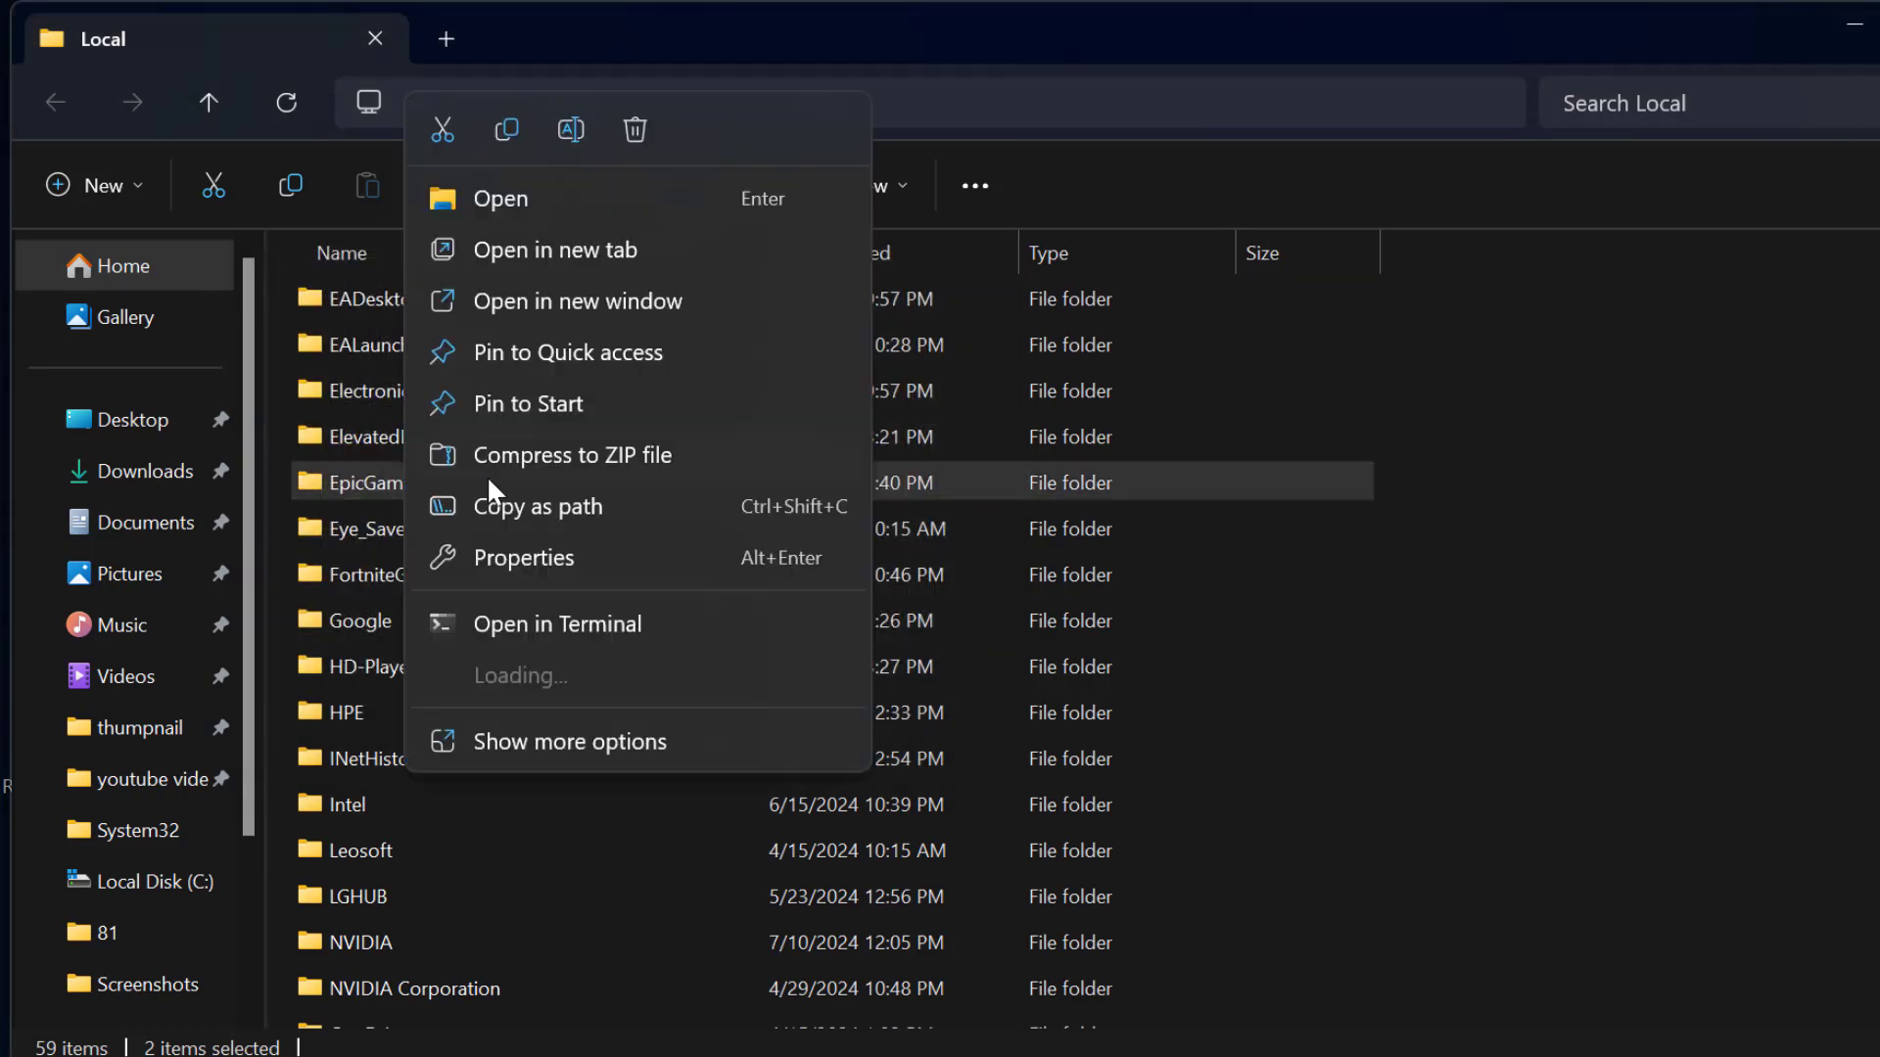
pyautogui.click(627, 133)
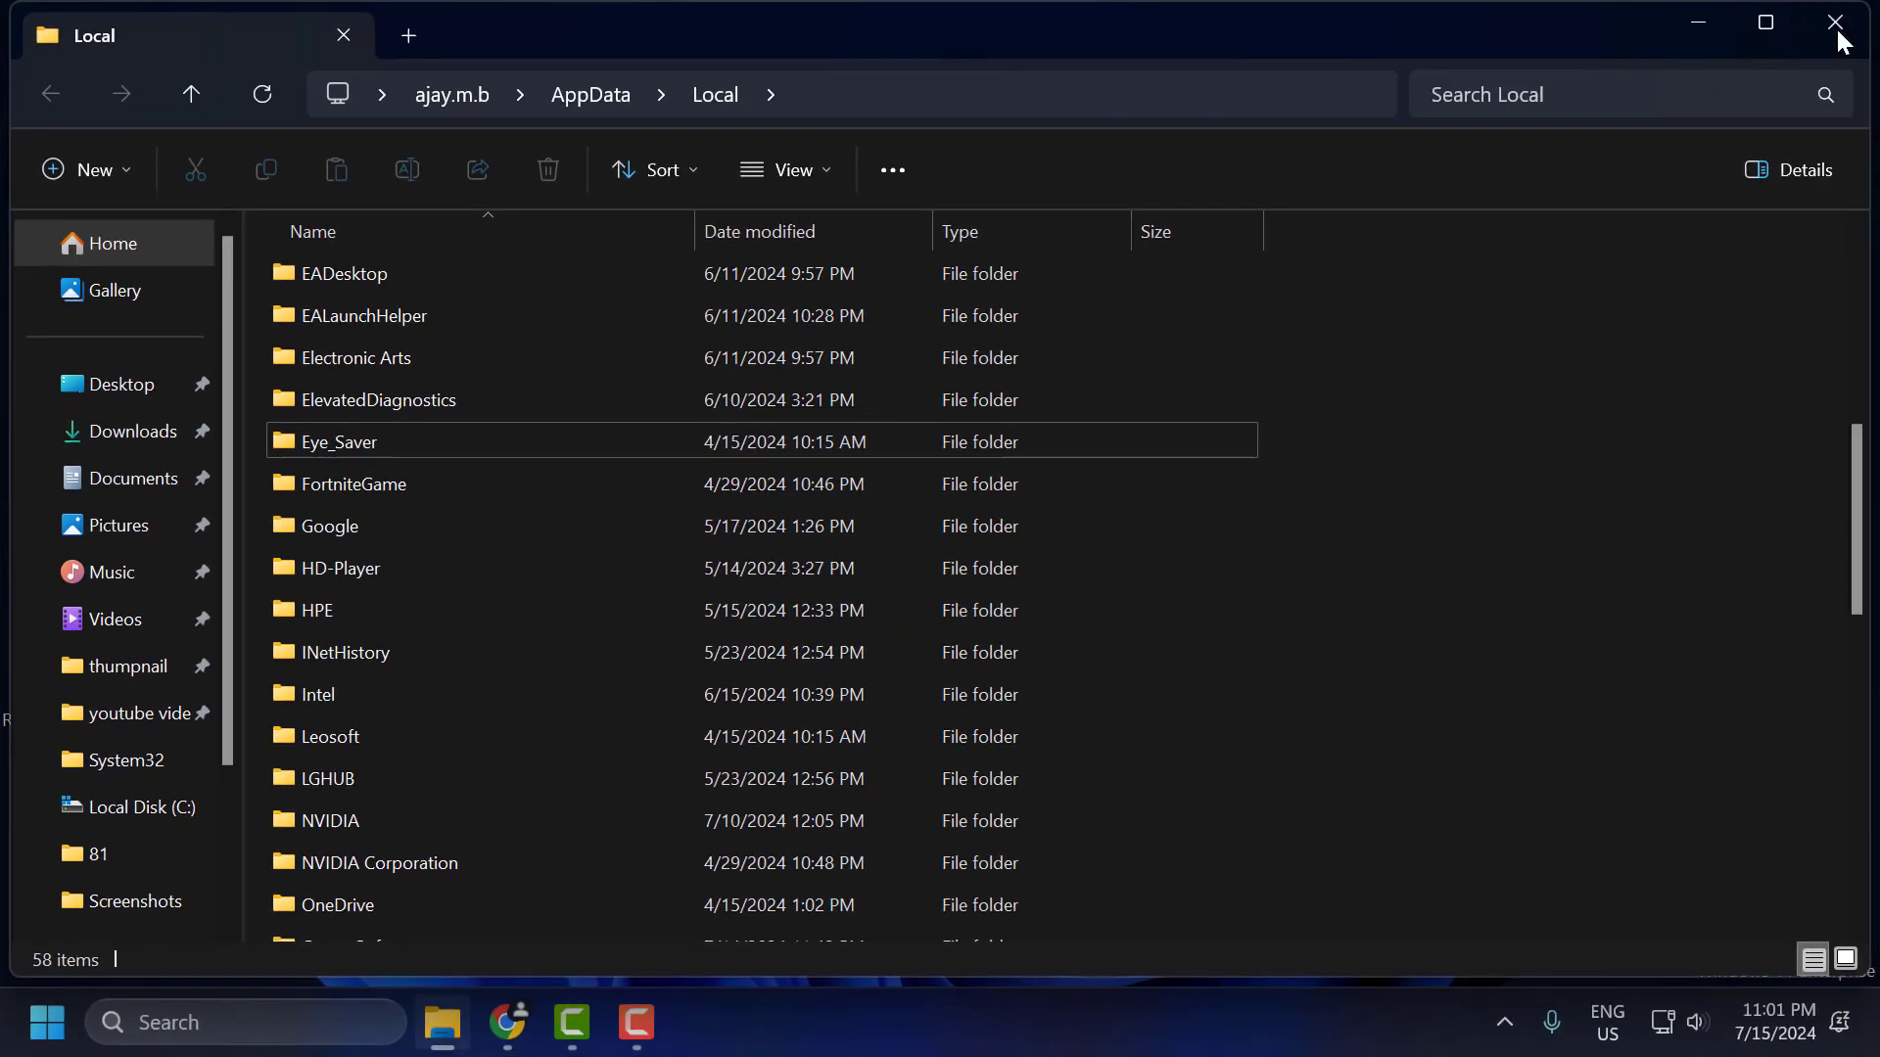
# Step: Close the File Explorer window
pyautogui.click(1841, 29)
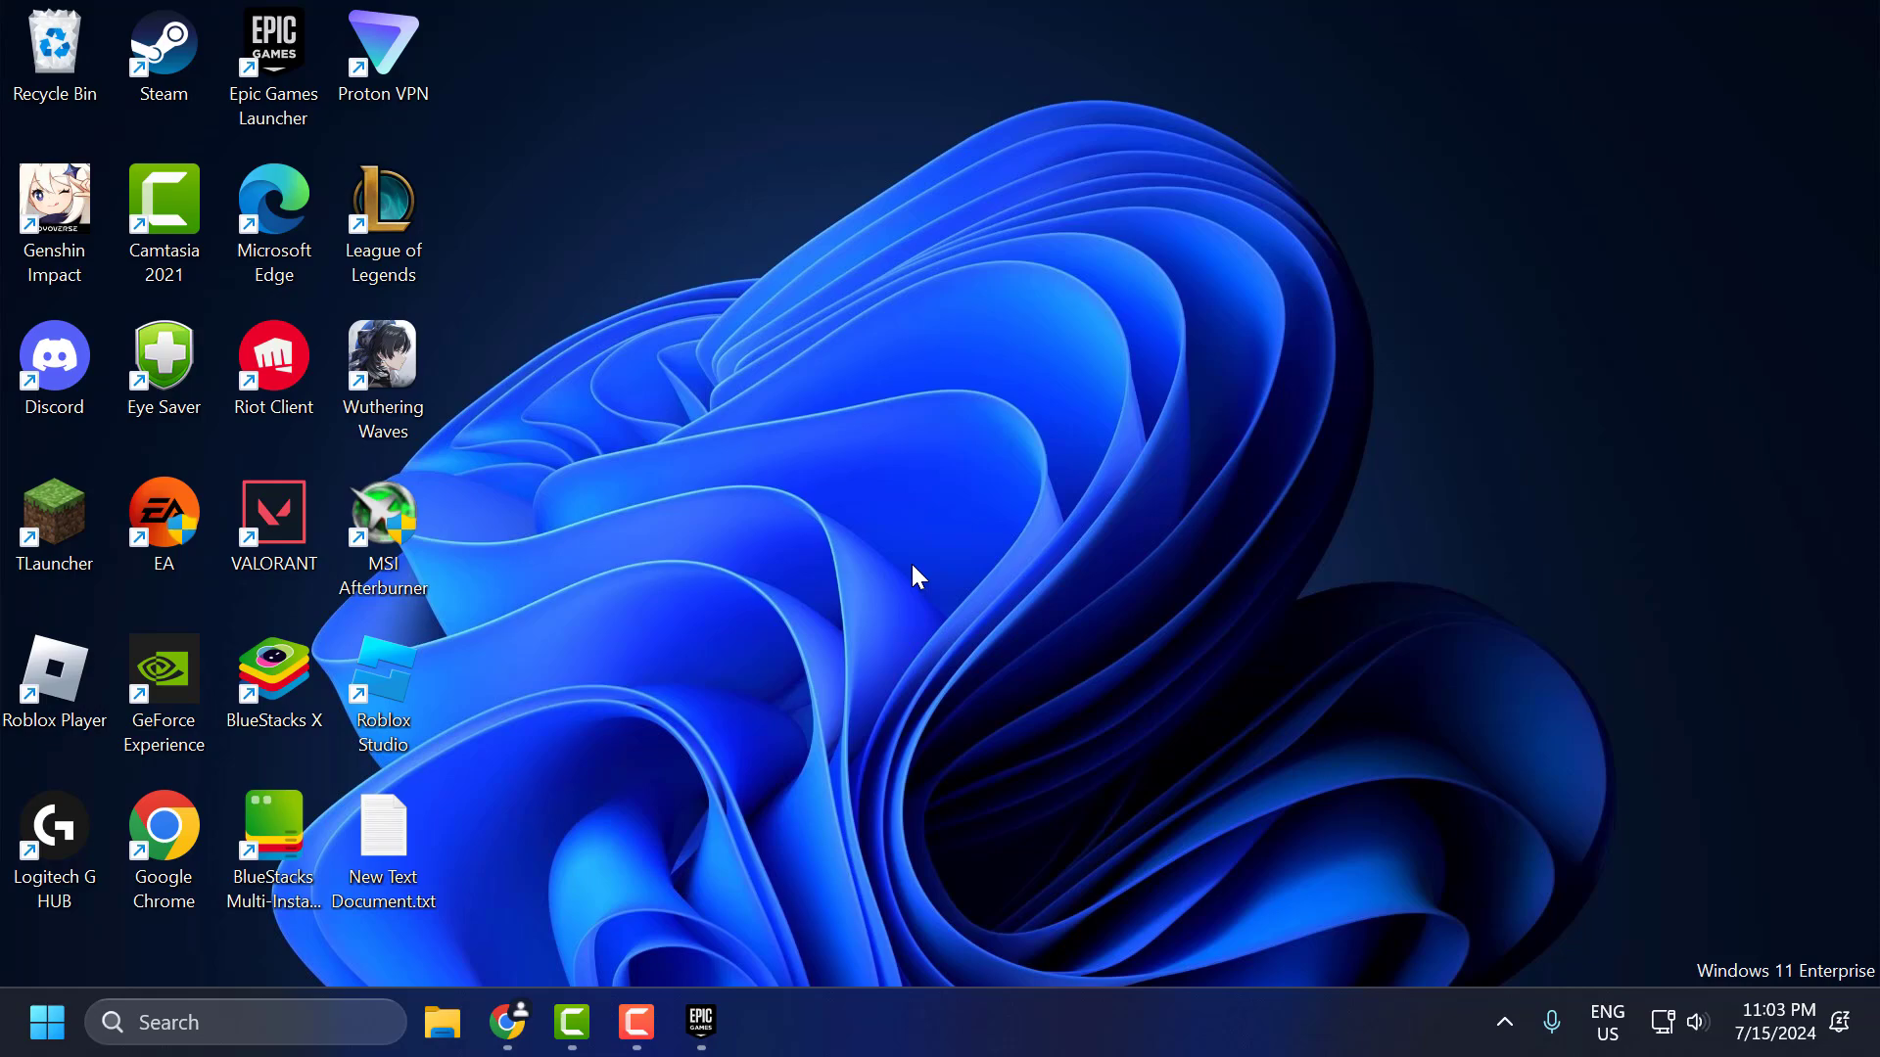
# Step: From the Epic Library, open Fortnite's Manage settings and its install folder
pyautogui.click(701, 1022)
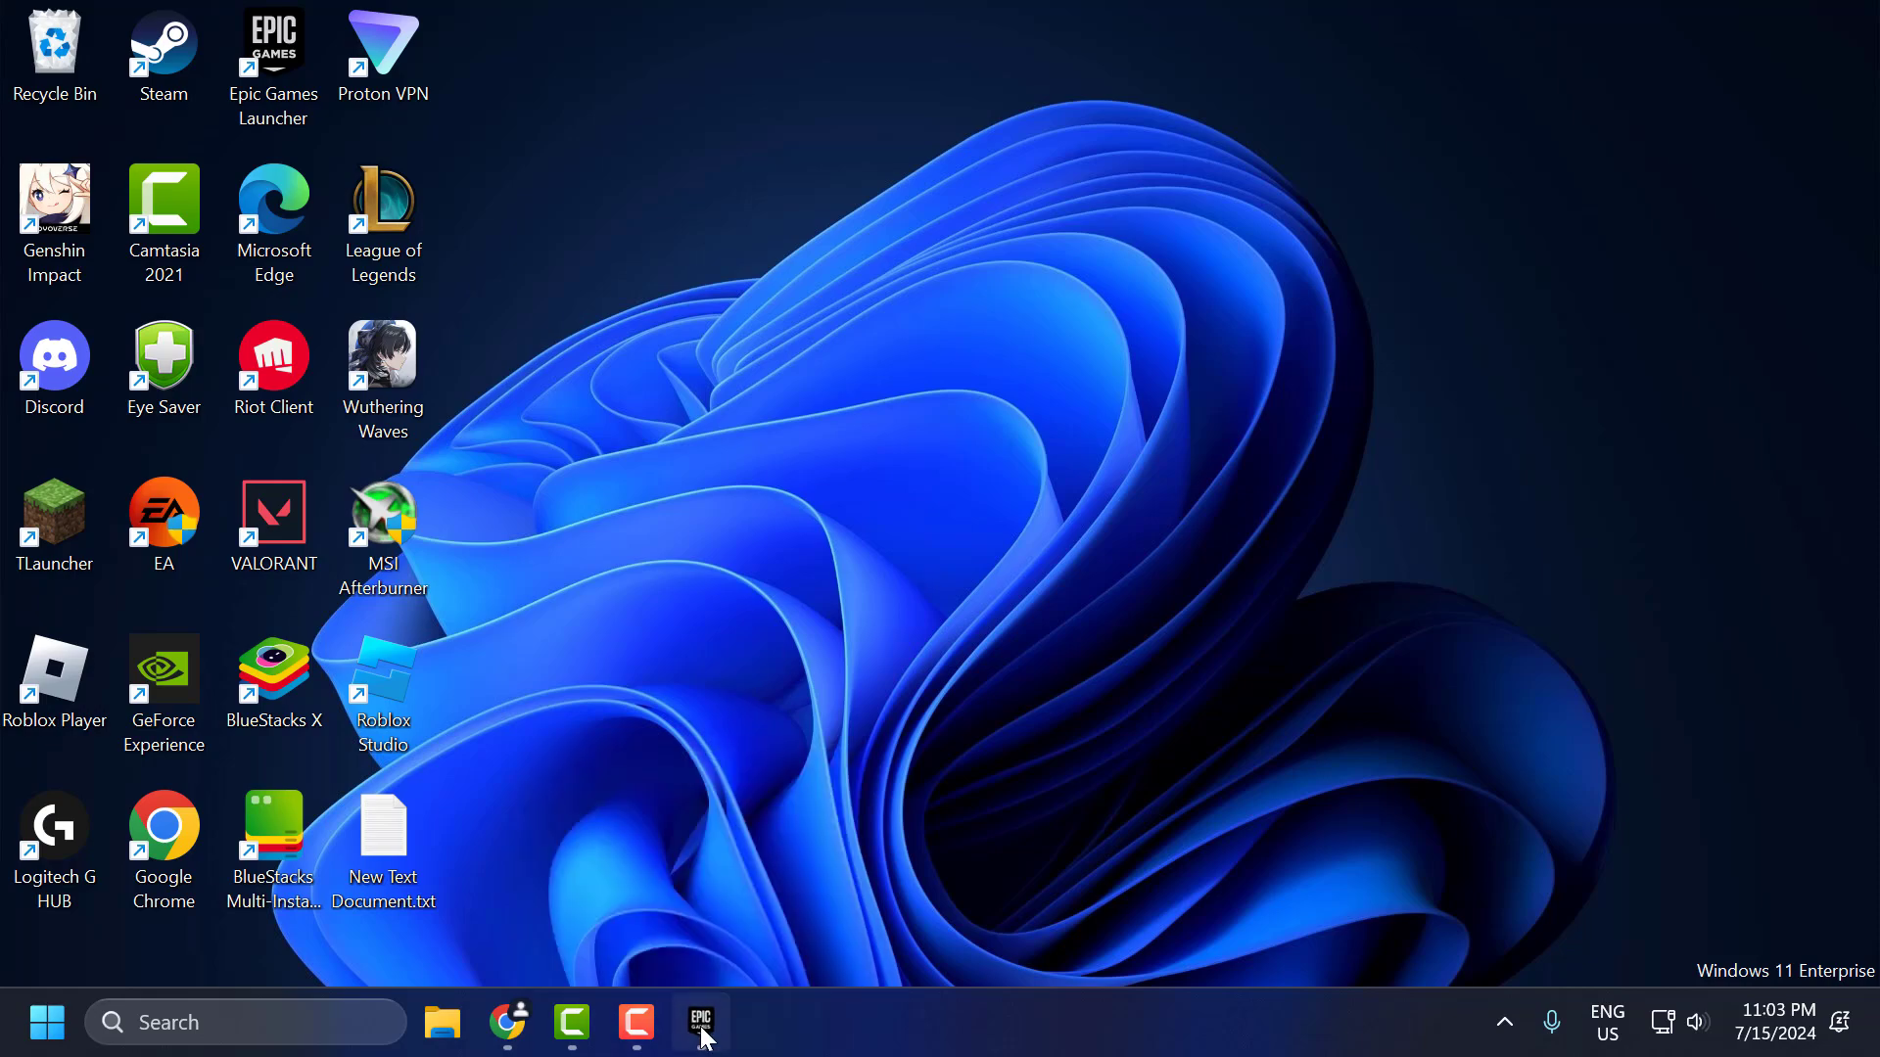
pyautogui.scroll(-5, 627, 651)
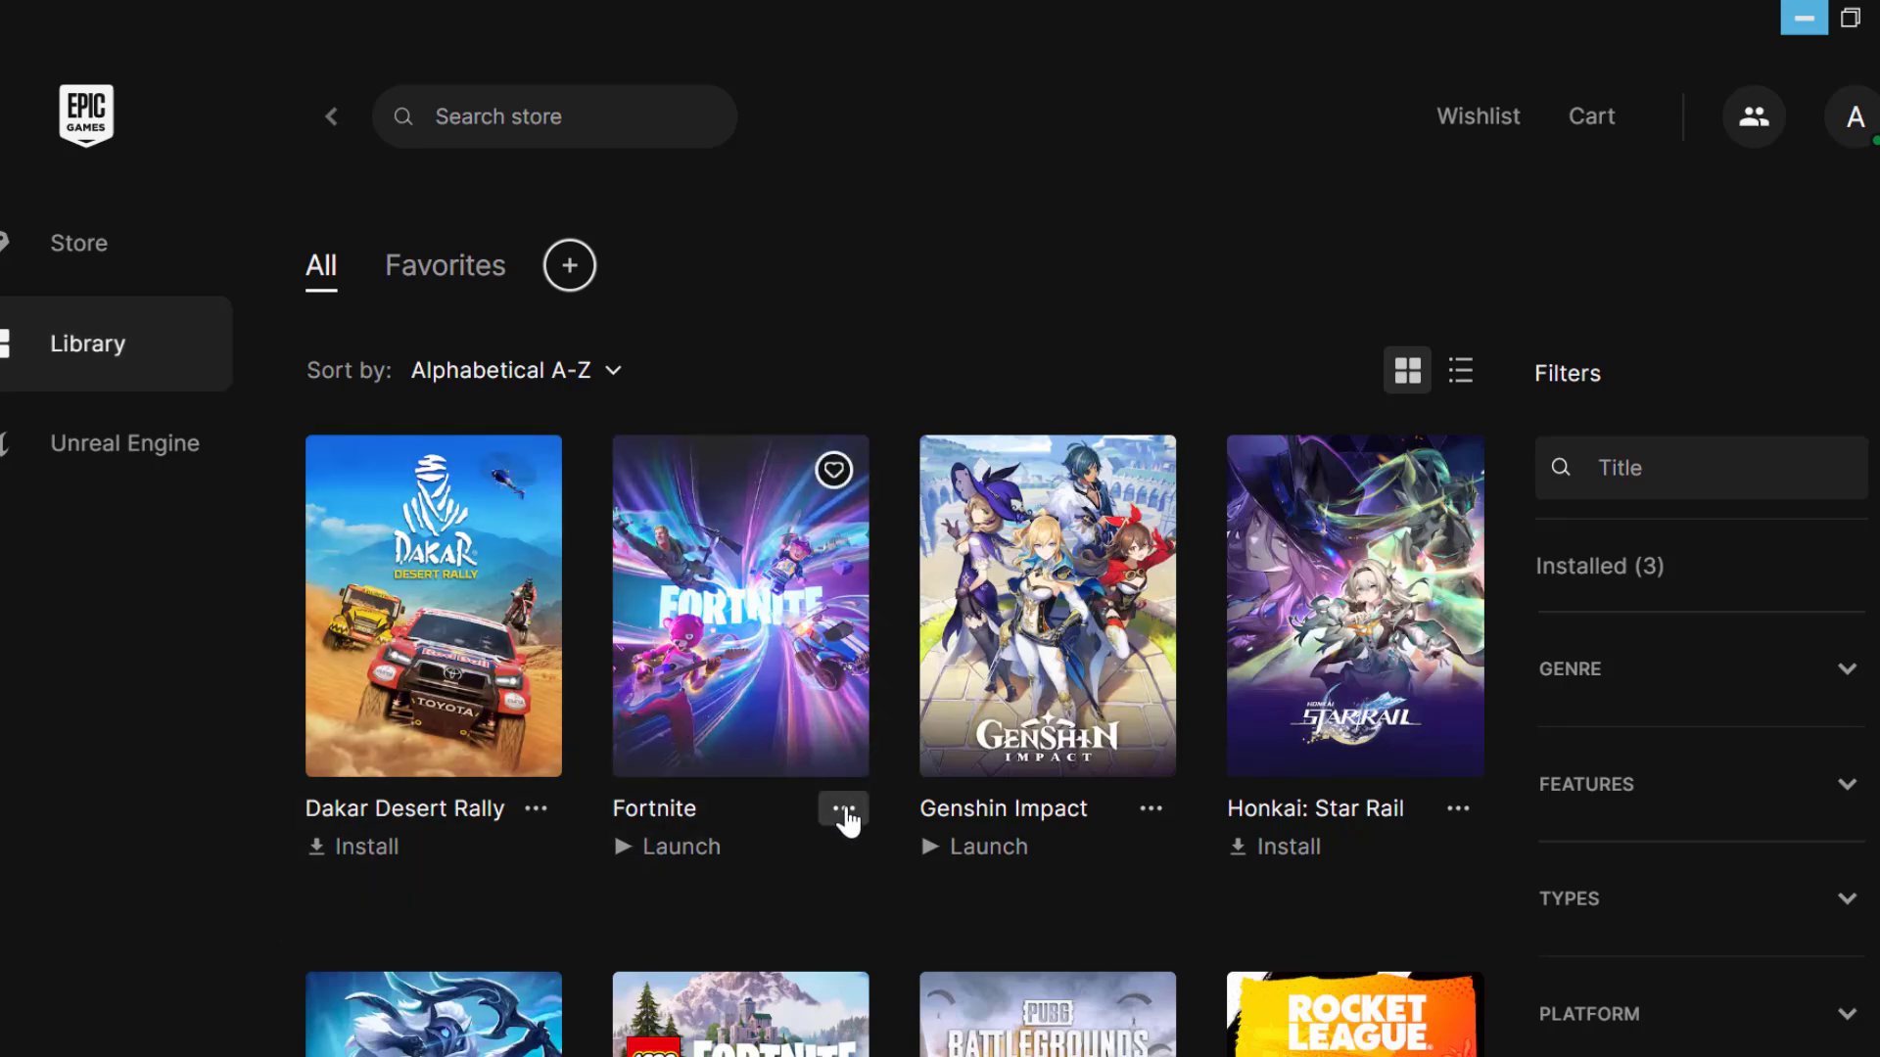
pyautogui.click(843, 809)
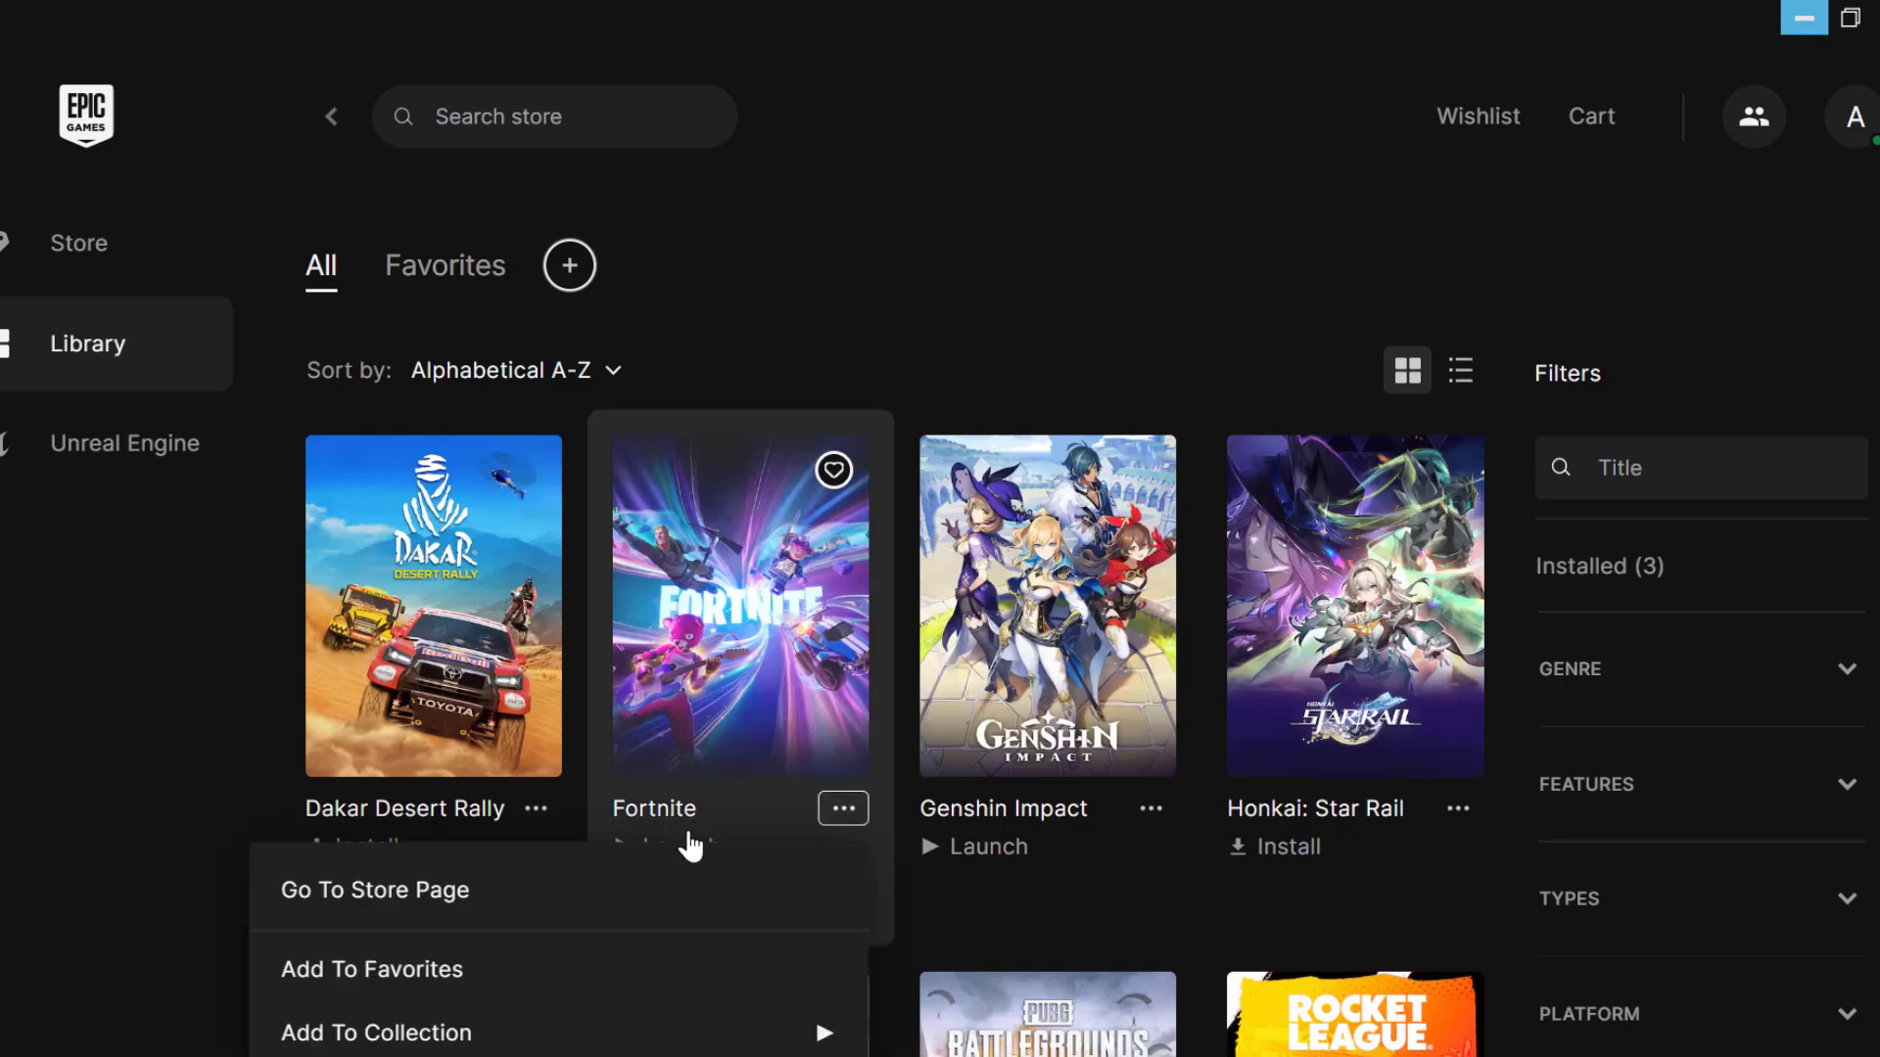
pyautogui.scroll(-3, 588, 861)
pyautogui.scroll(-2, 431, 950)
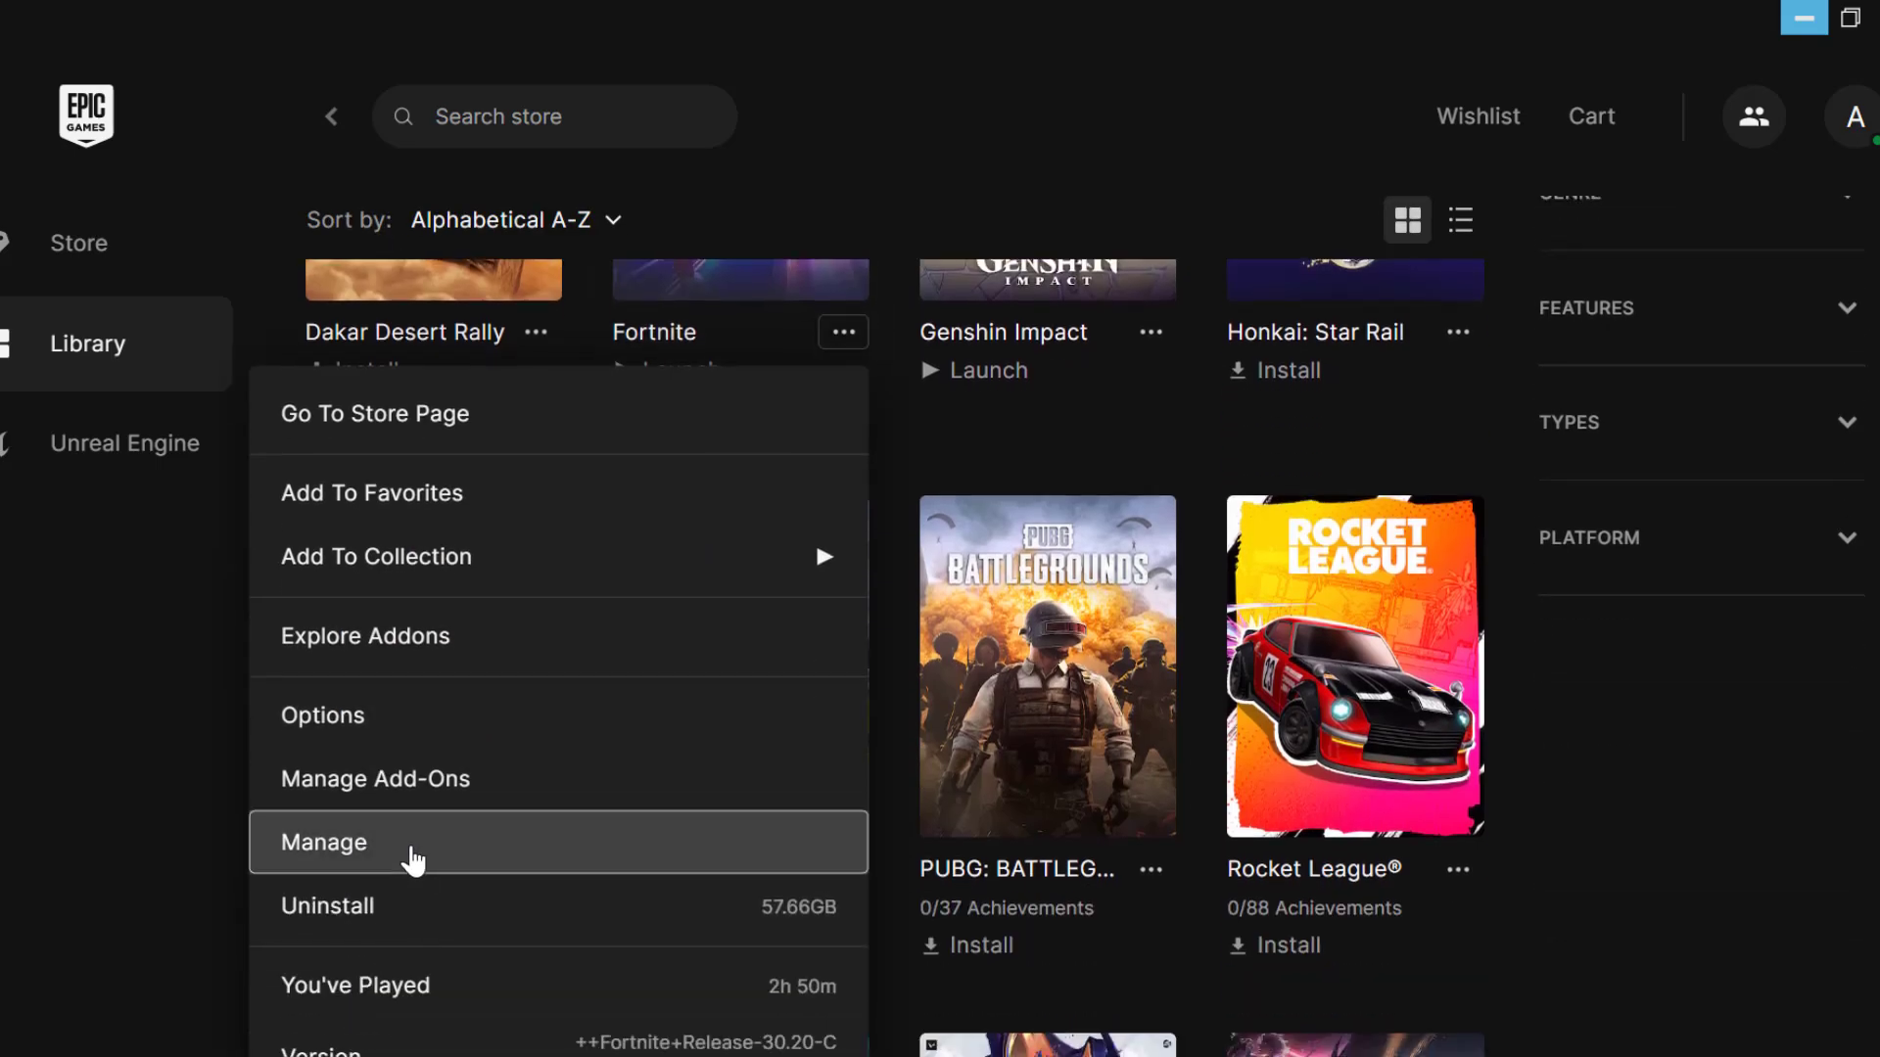
pyautogui.click(412, 847)
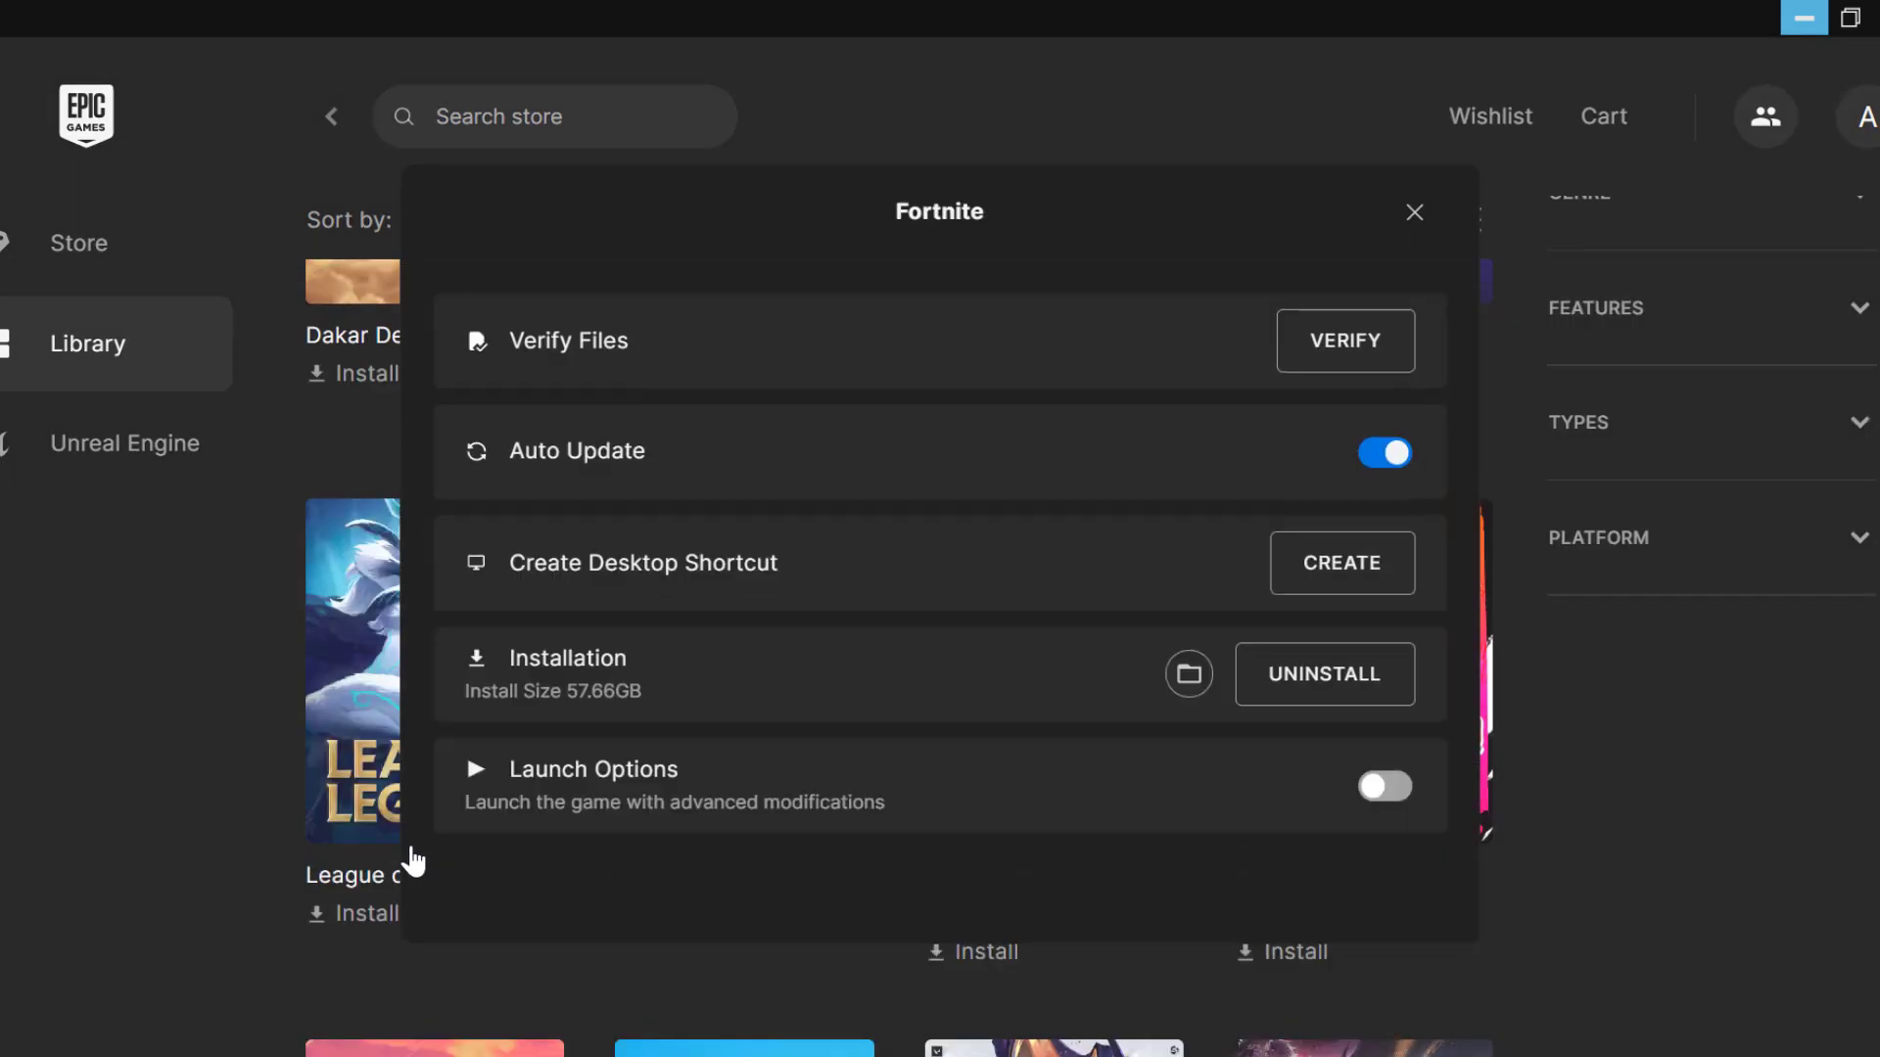
pyautogui.click(1194, 687)
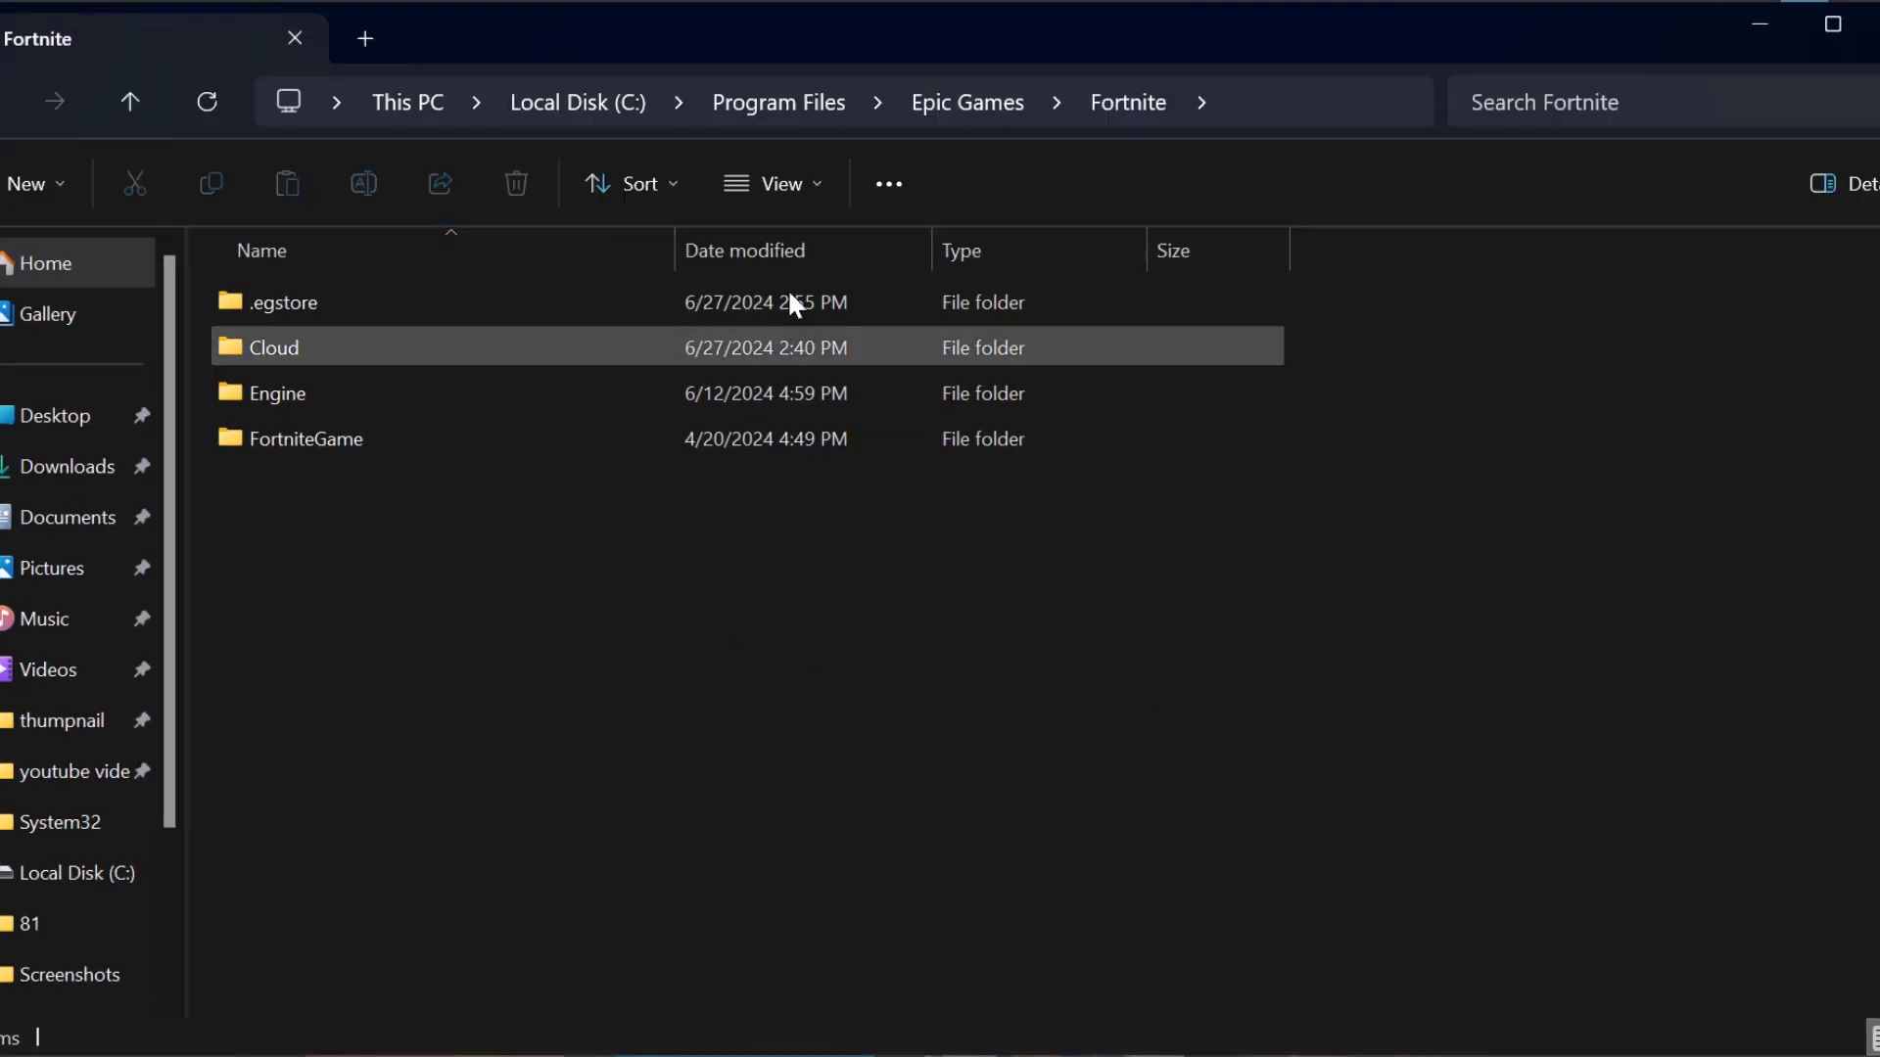
# Step: Cut the GTA 4, GTA 5 and Warzone 2.0 folders from the Epic Games folder
pyautogui.click(949, 100)
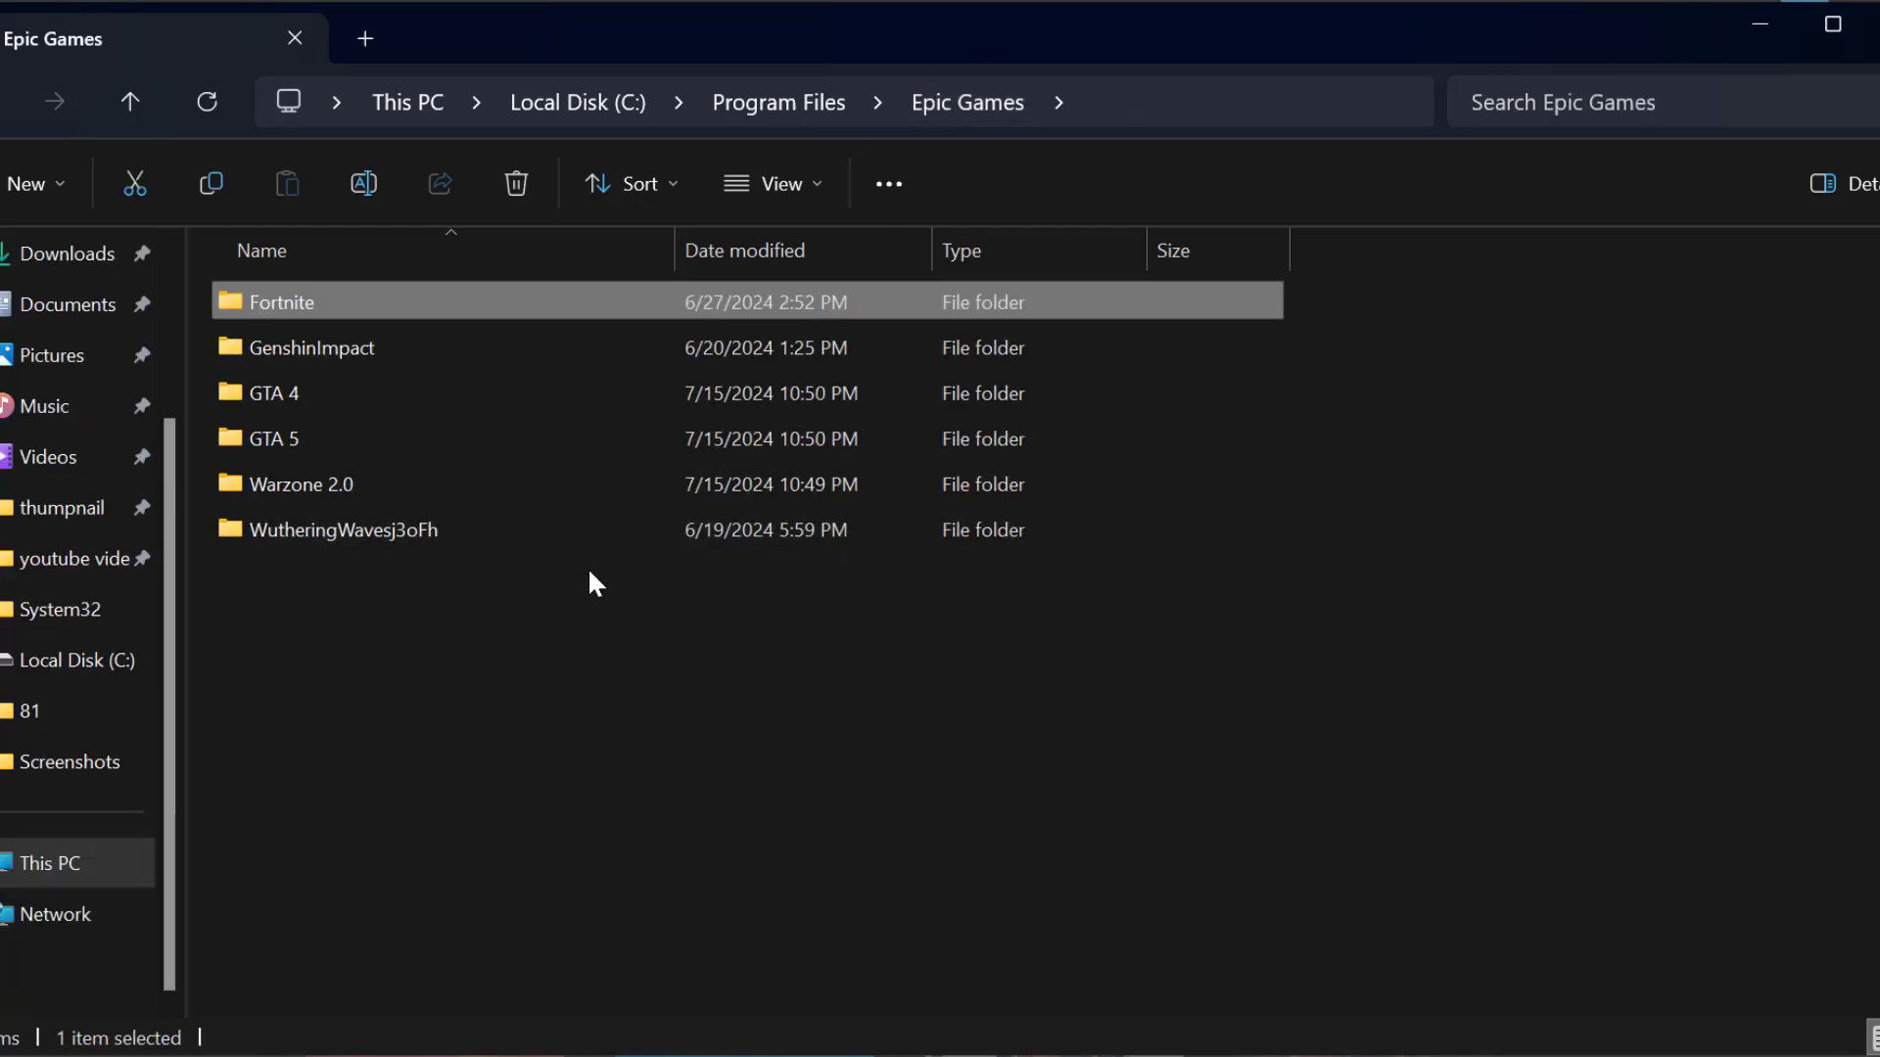
pyautogui.moveTo(532, 663); pyautogui.dragTo(390, 490)
pyautogui.click(373, 604)
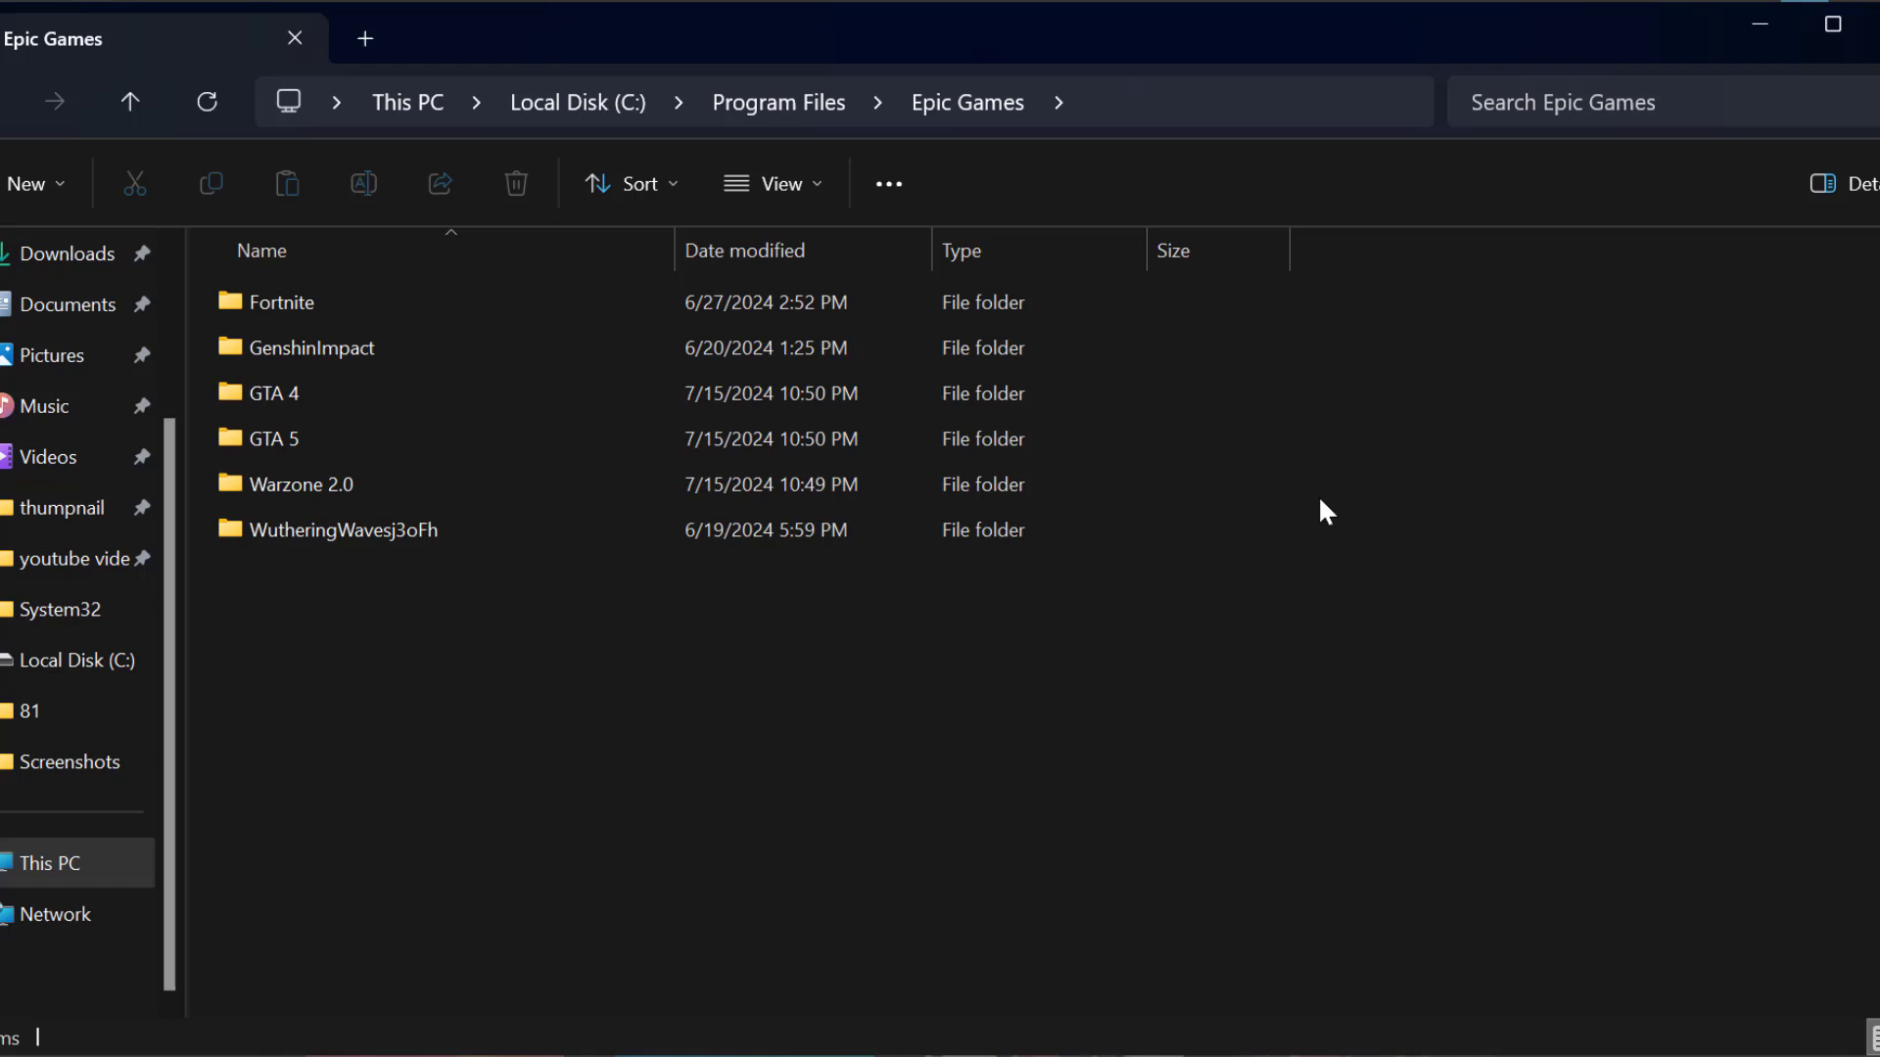
pyautogui.moveTo(1373, 487); pyautogui.dragTo(1026, 388)
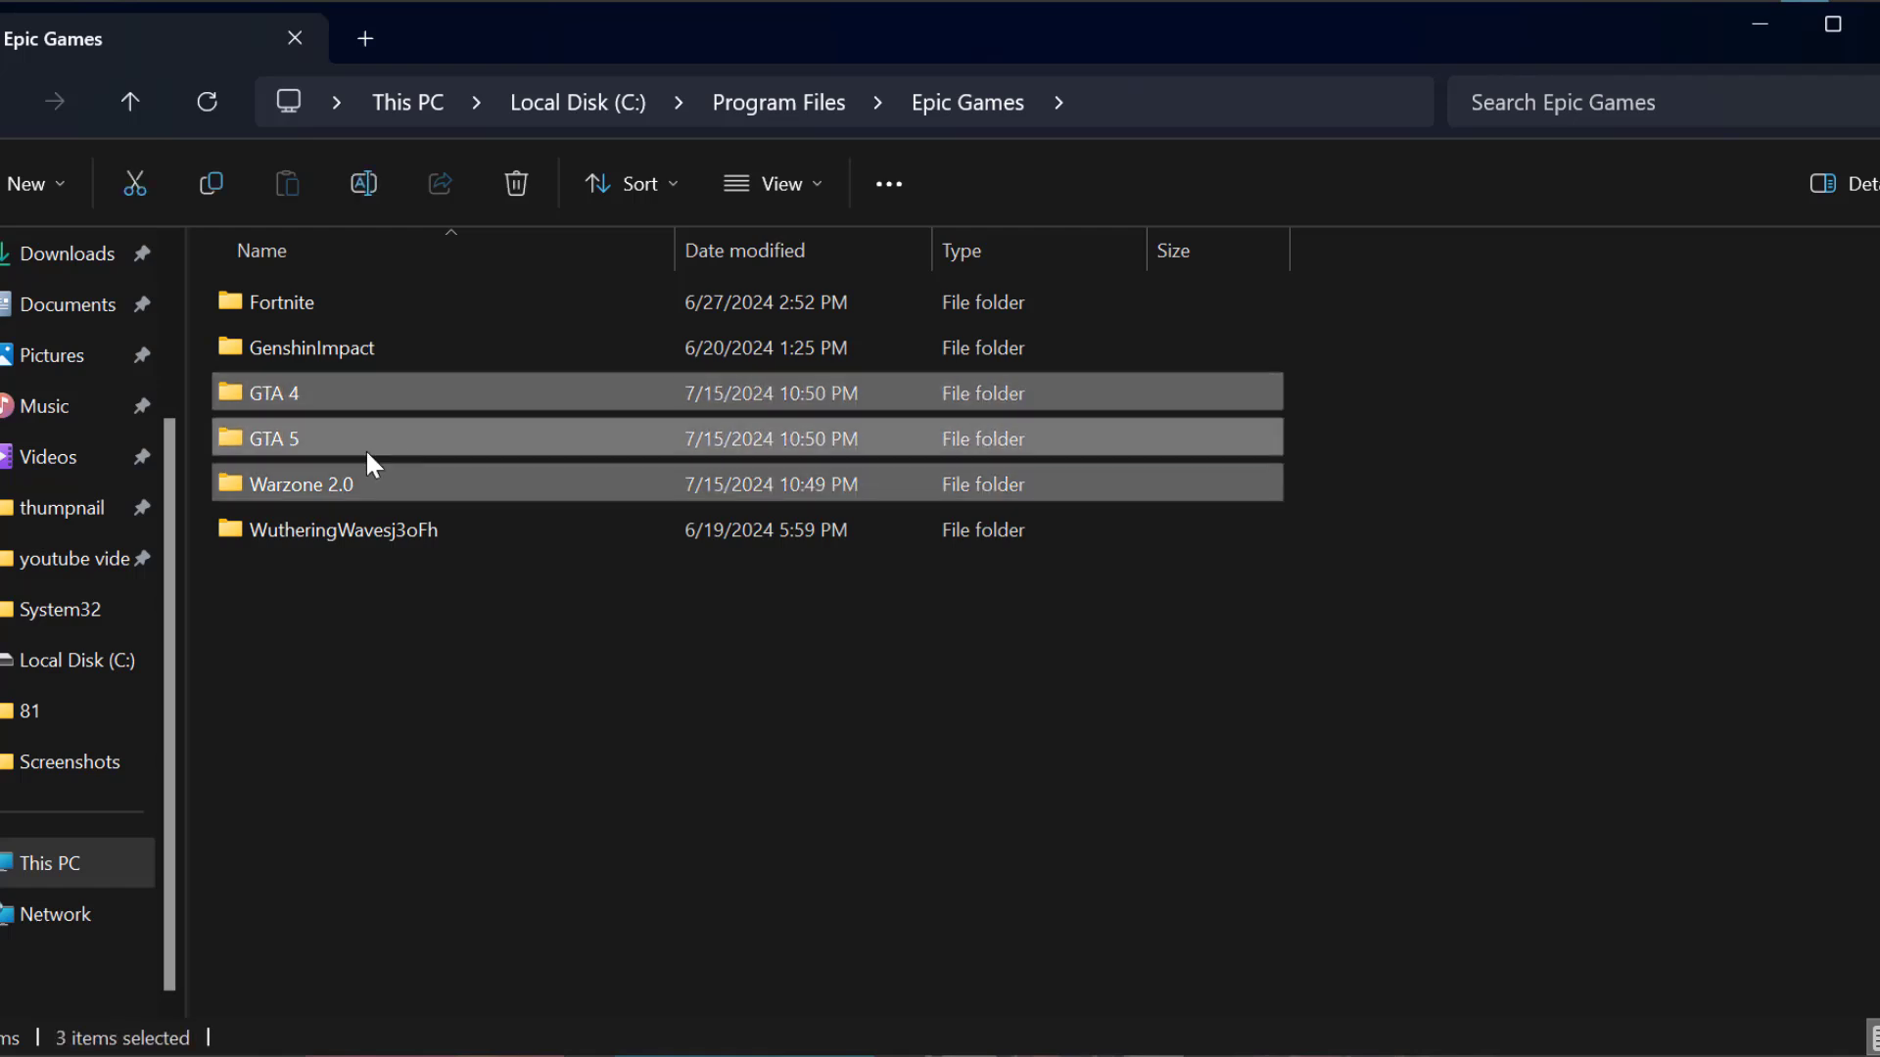
pyautogui.rightClick(387, 433)
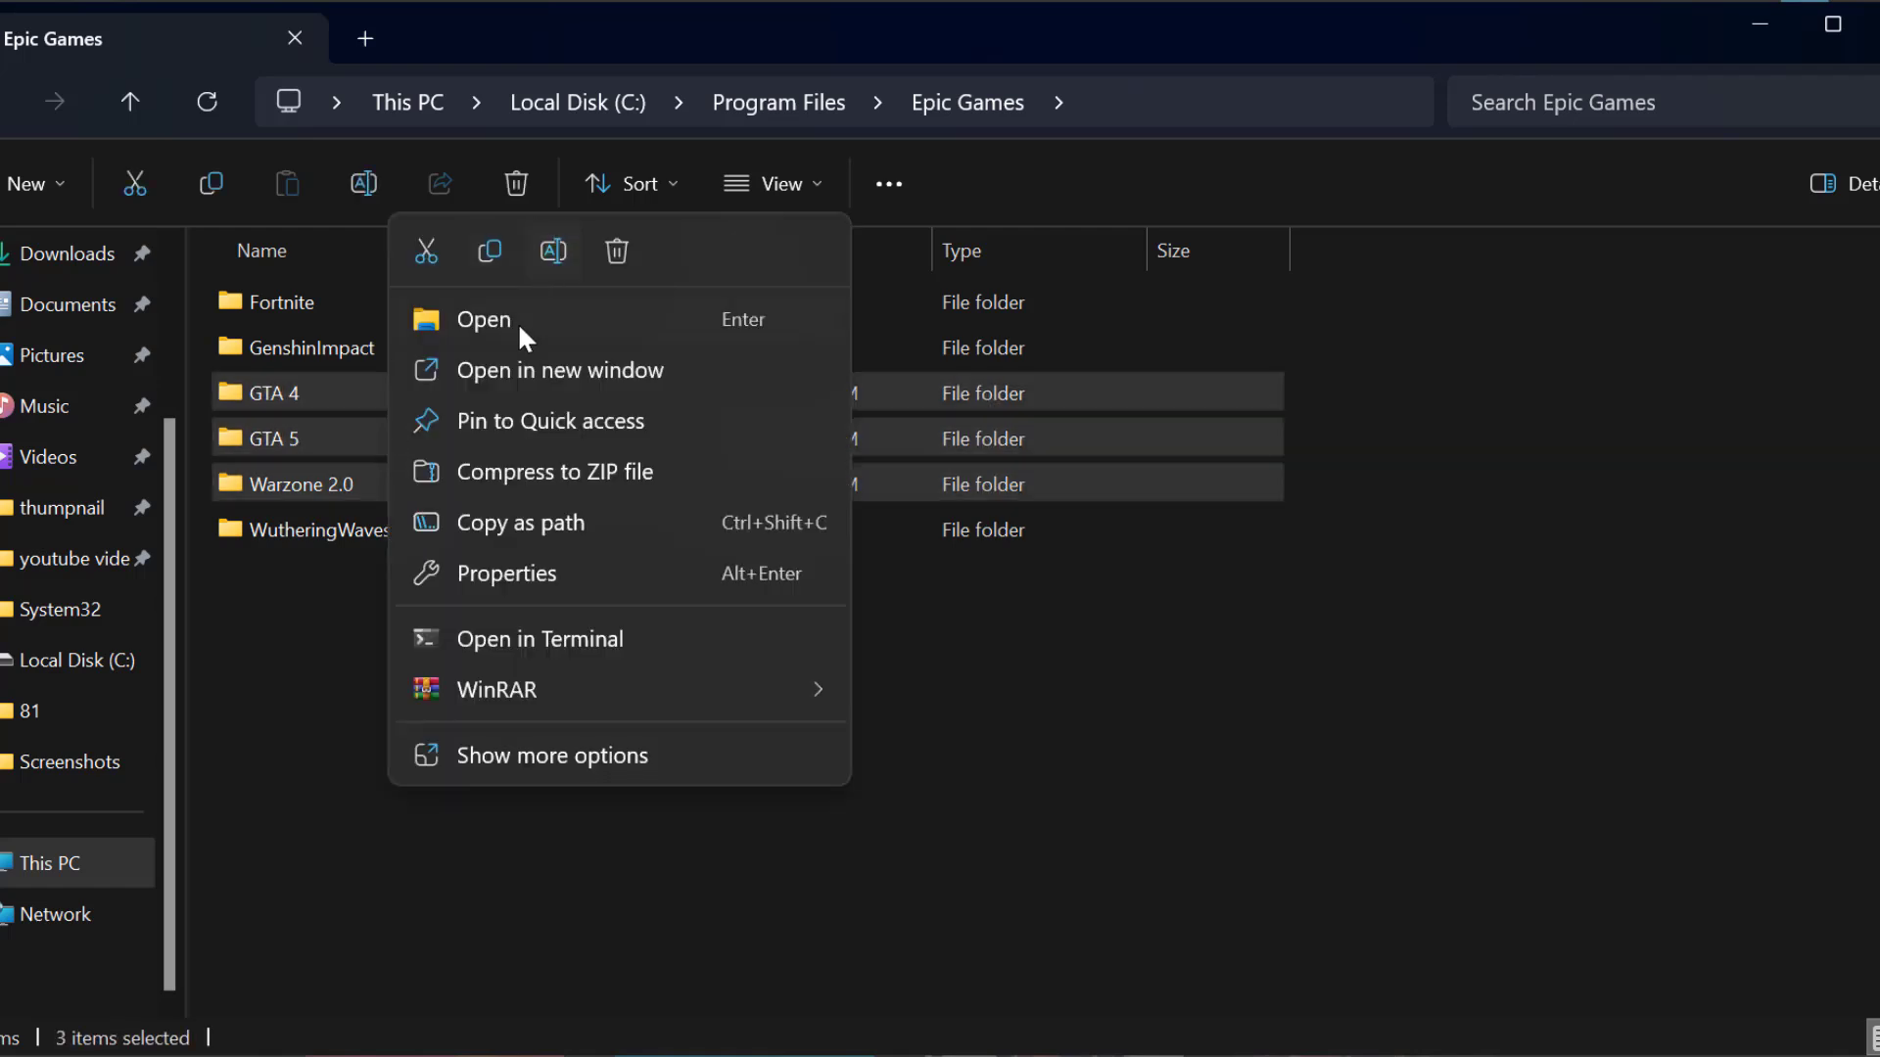
pyautogui.click(428, 253)
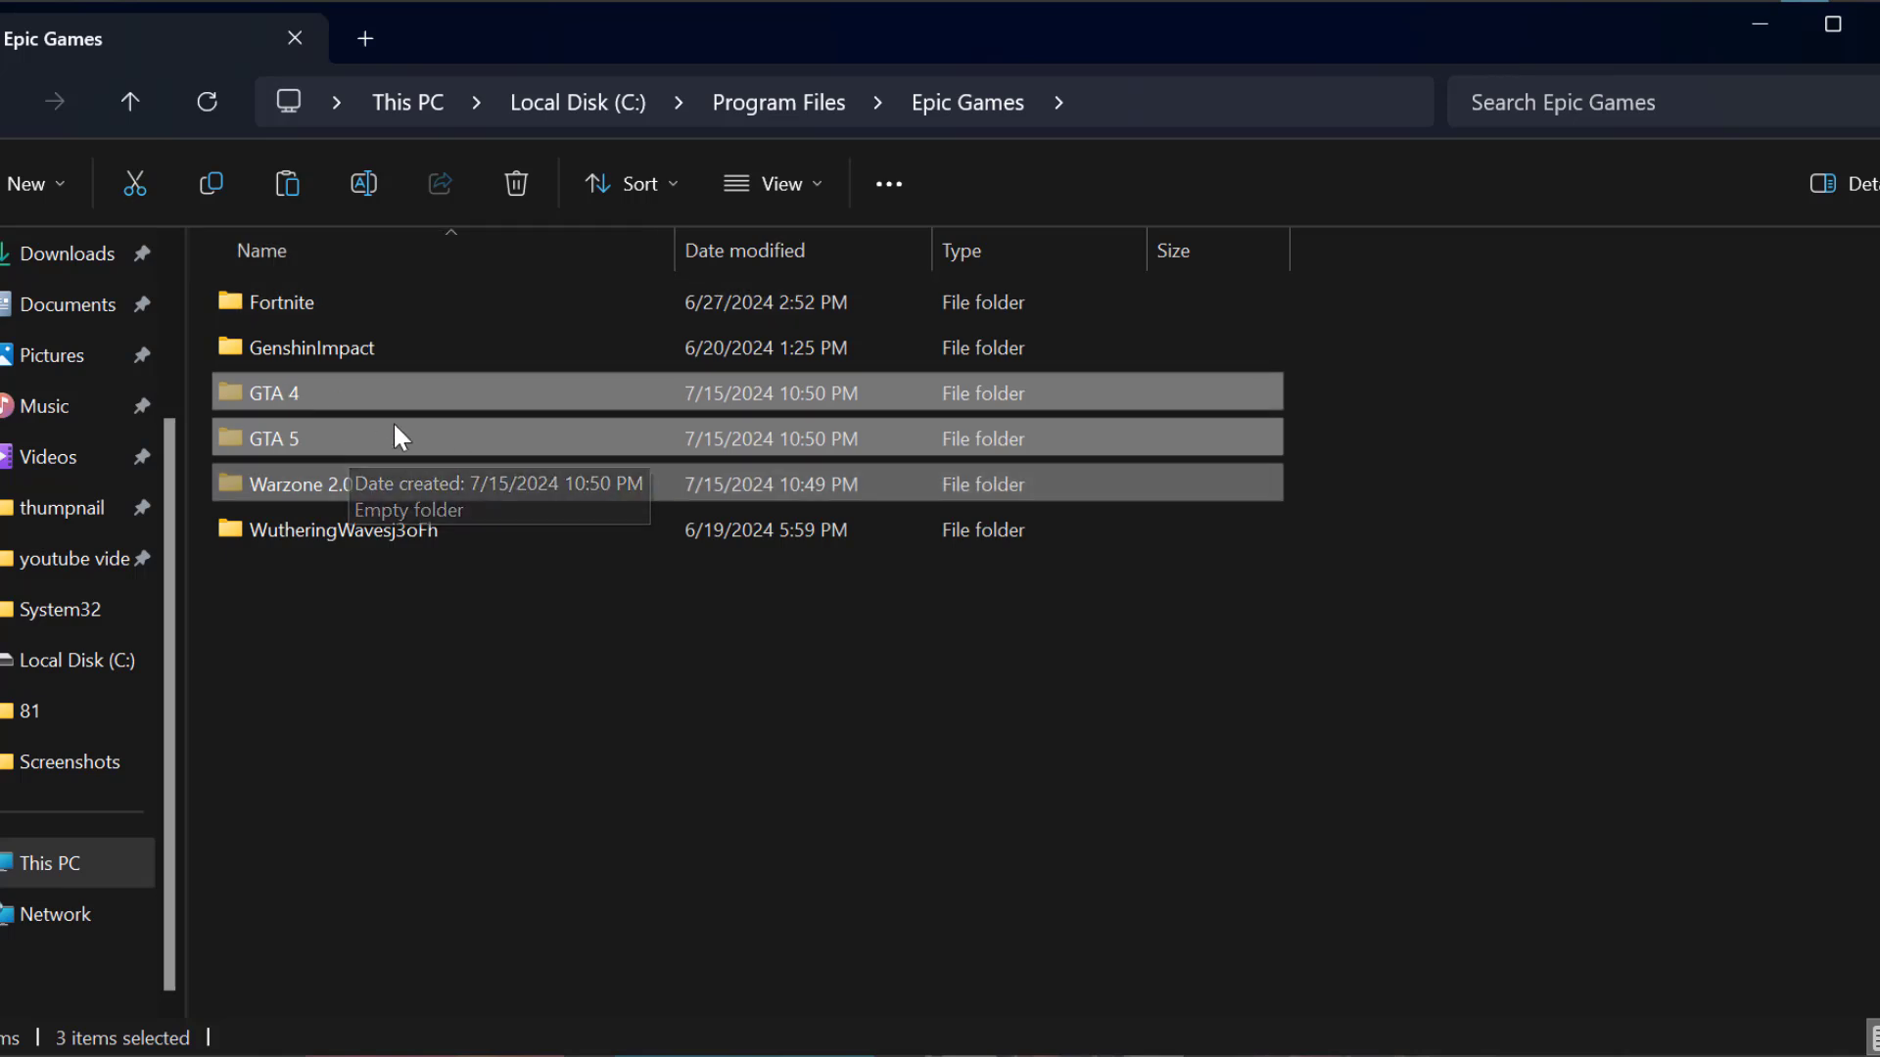
pyautogui.click(565, 107)
# Step: Create a new folder named 'my games' at the root of Local Disk (C:)
pyautogui.rightClick(1445, 491)
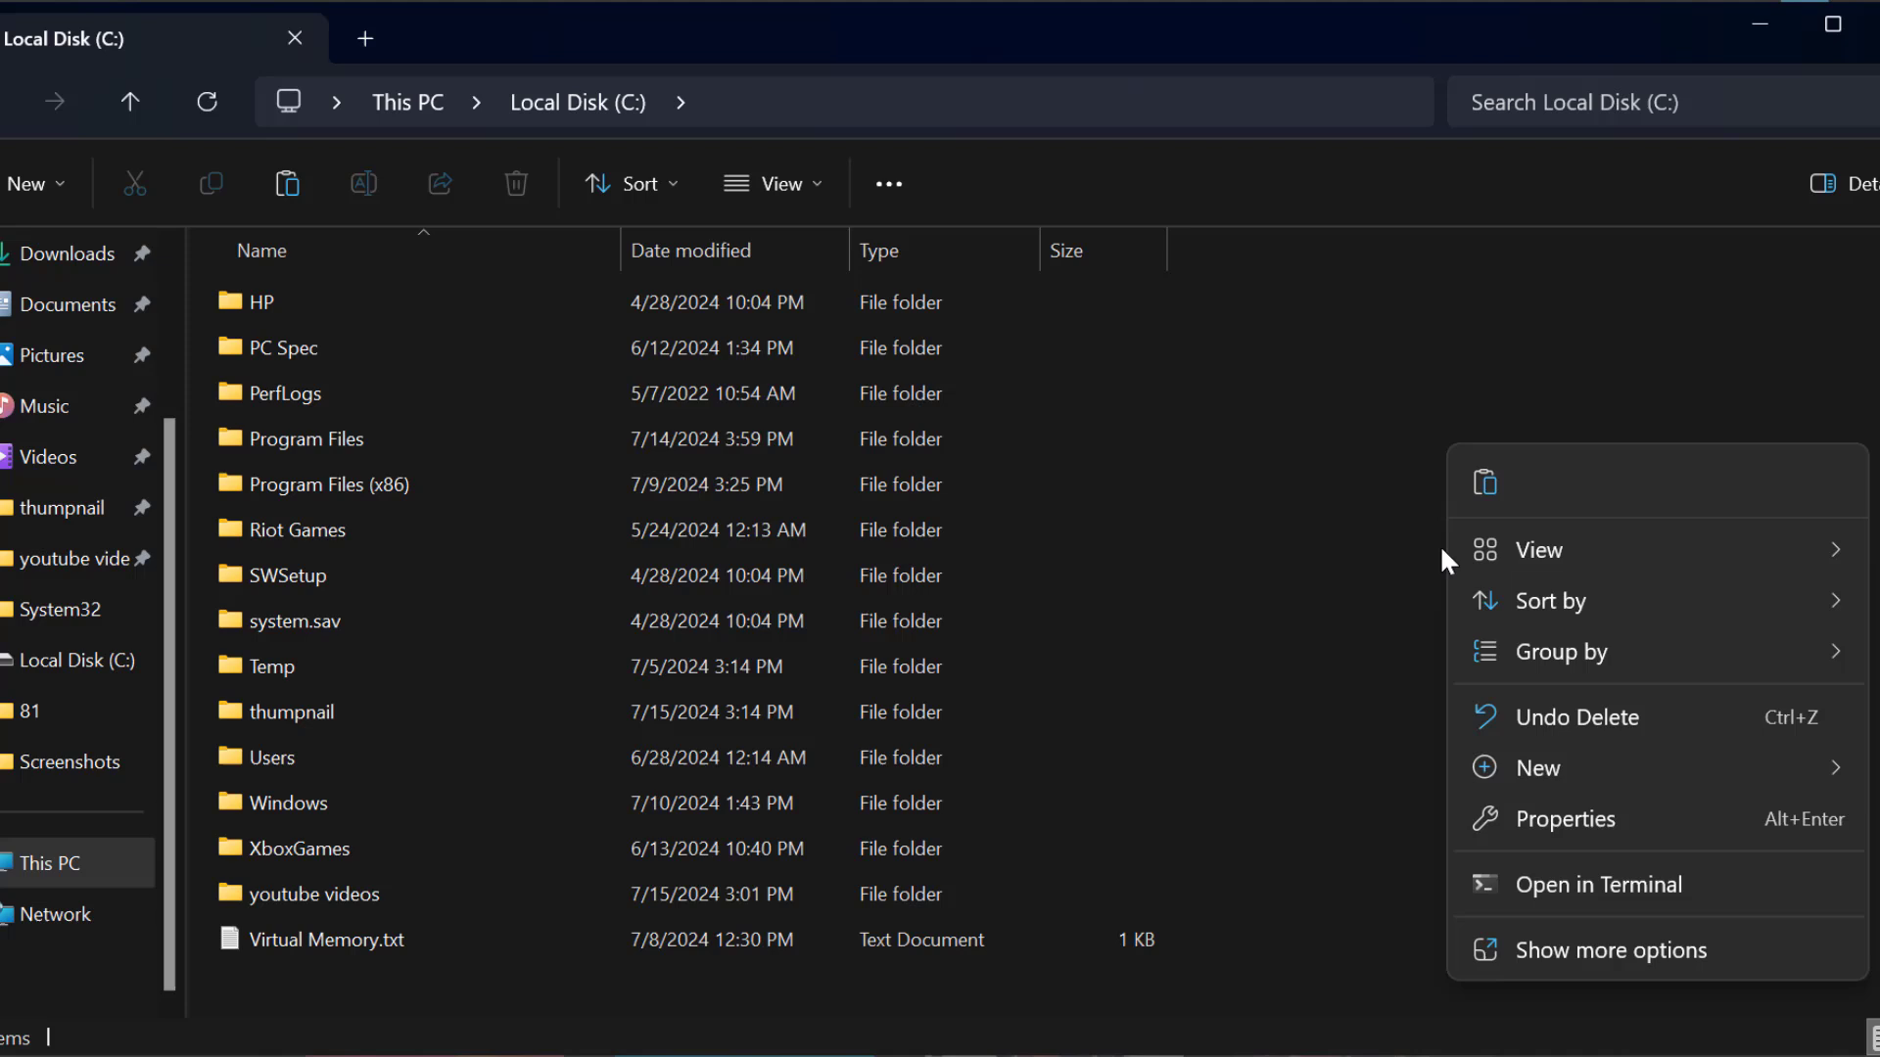
pyautogui.moveTo(1537, 768)
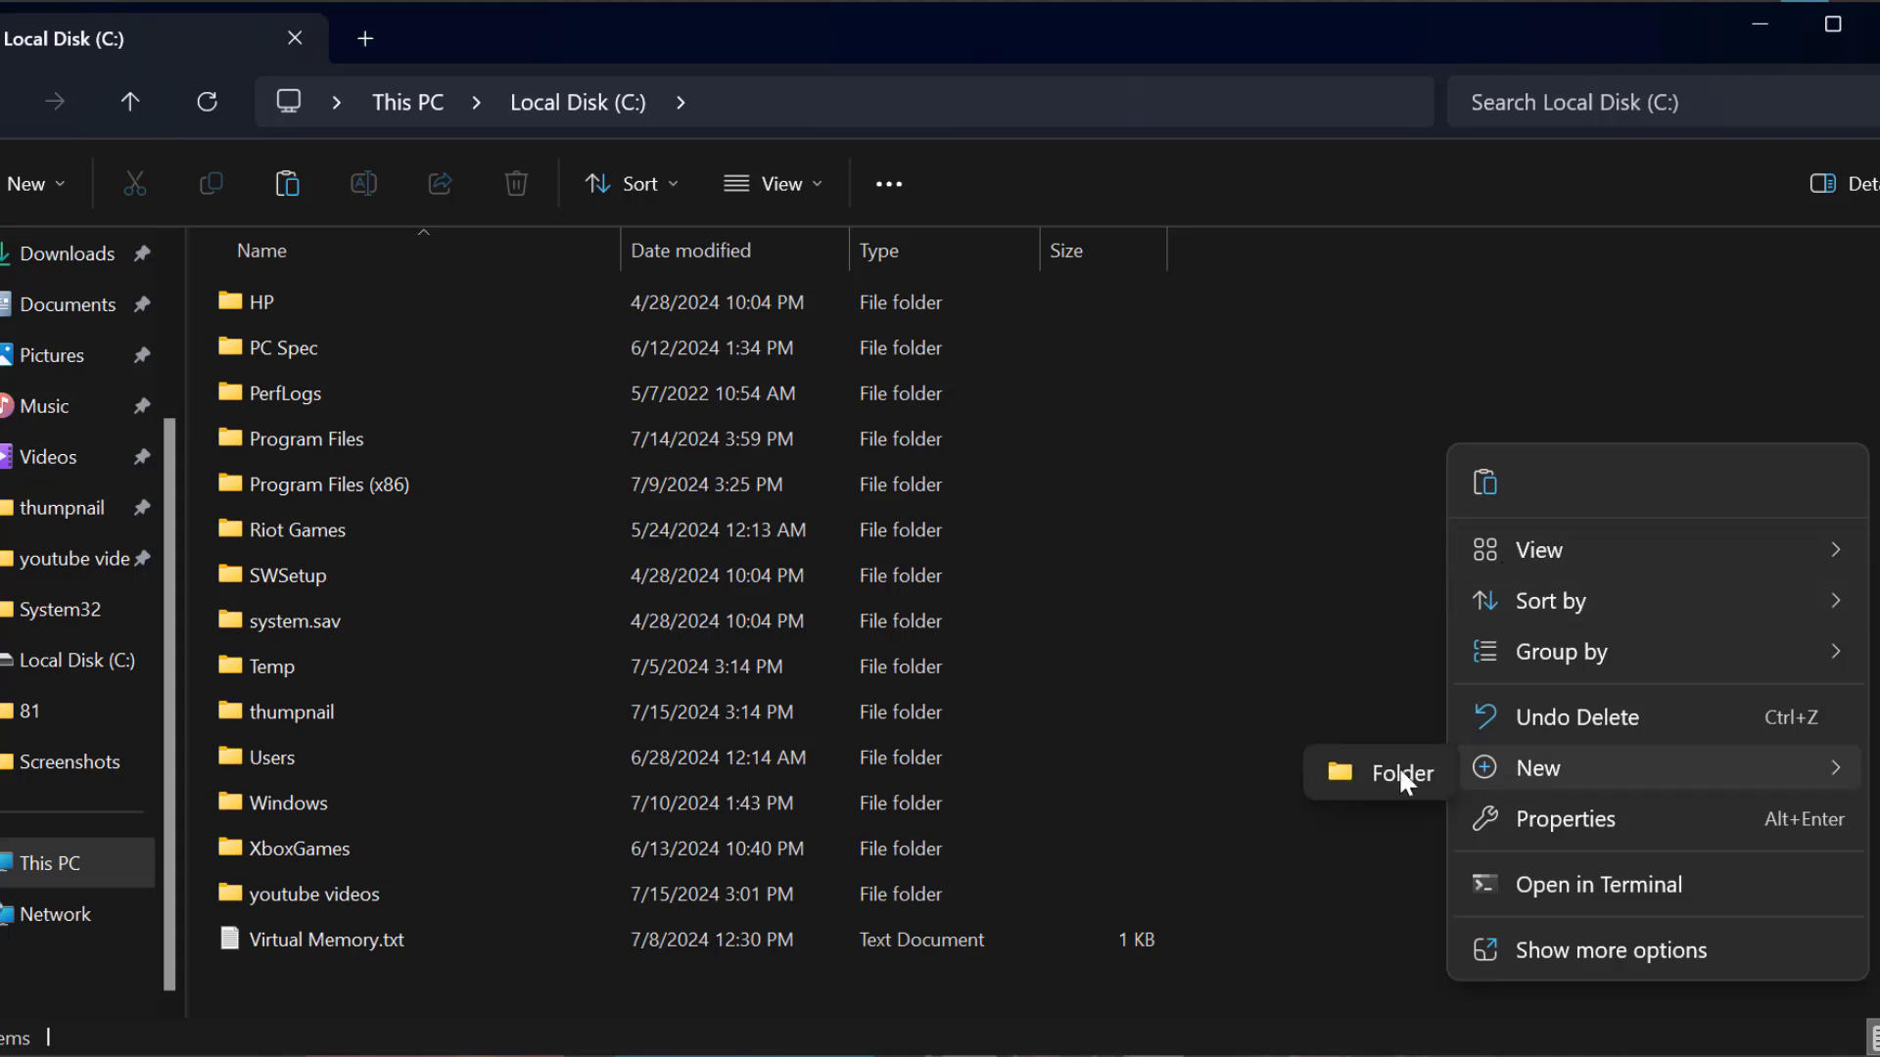
pyautogui.click(1396, 765)
pyautogui.write('m')
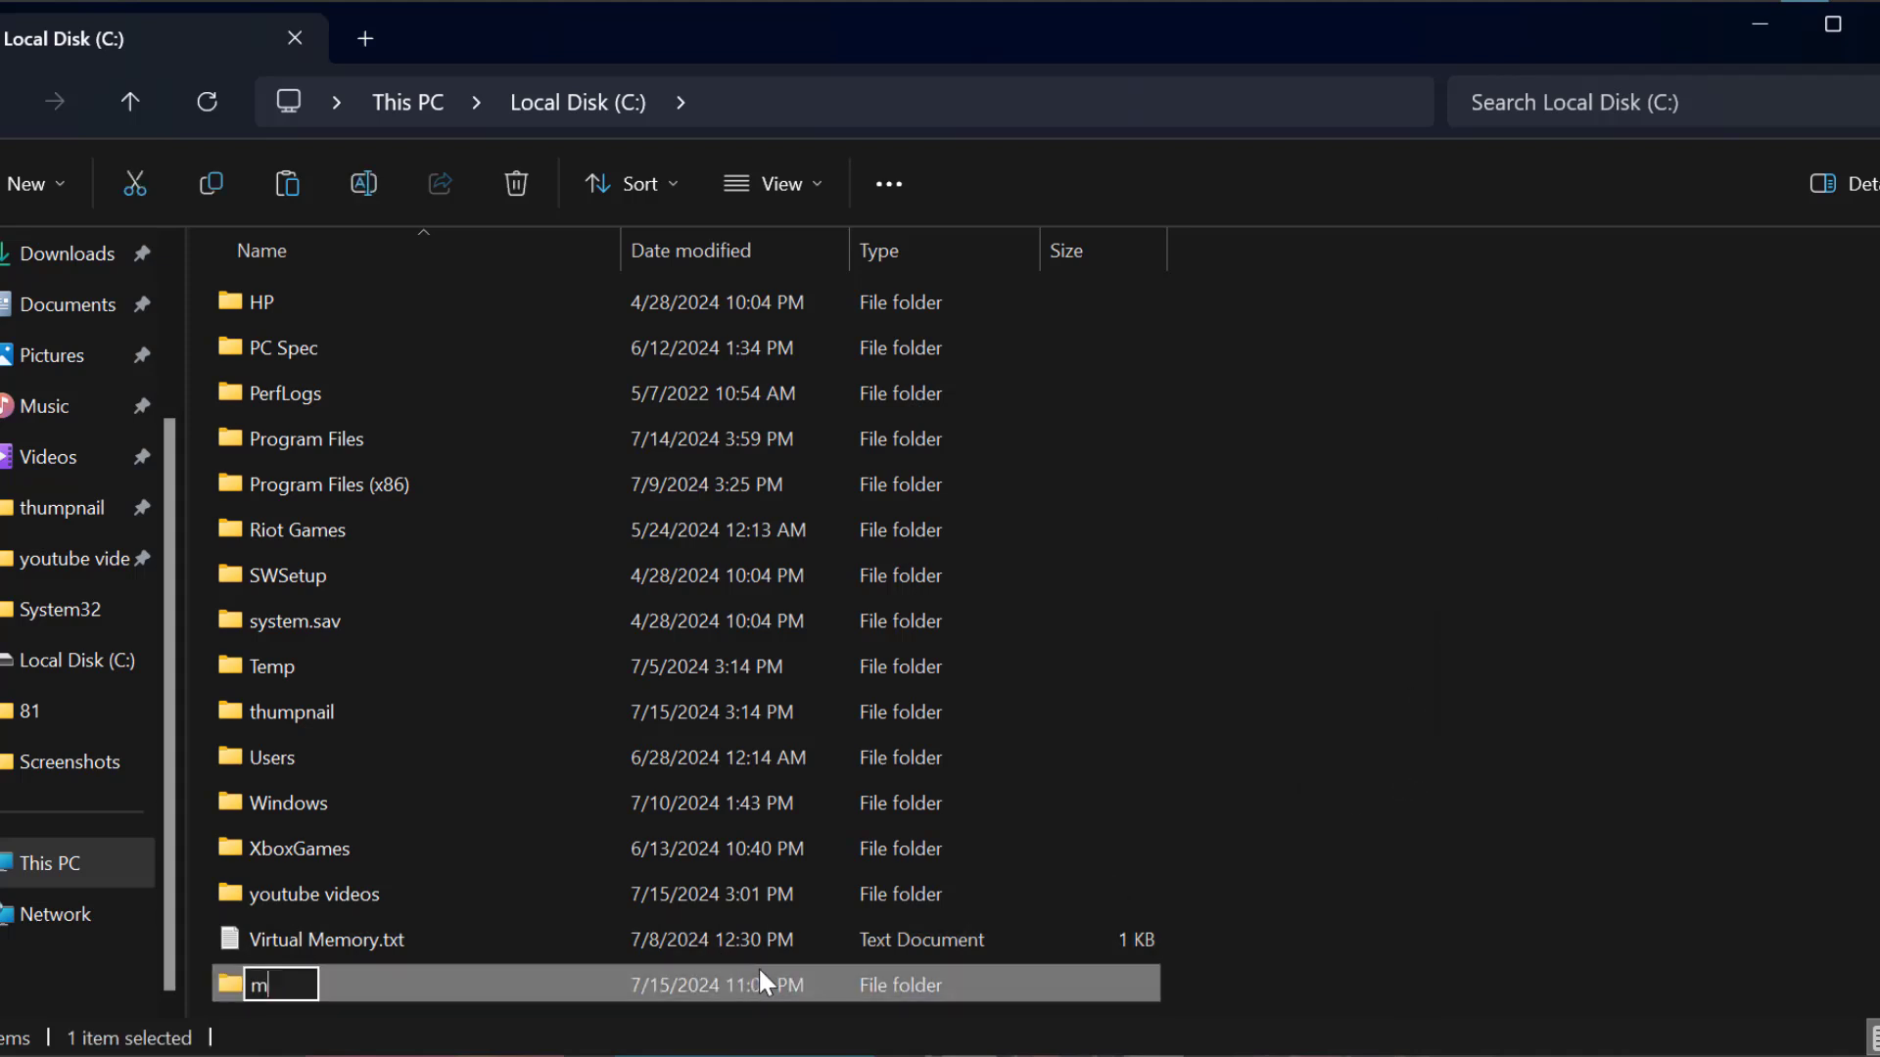
pyautogui.write('y gam')
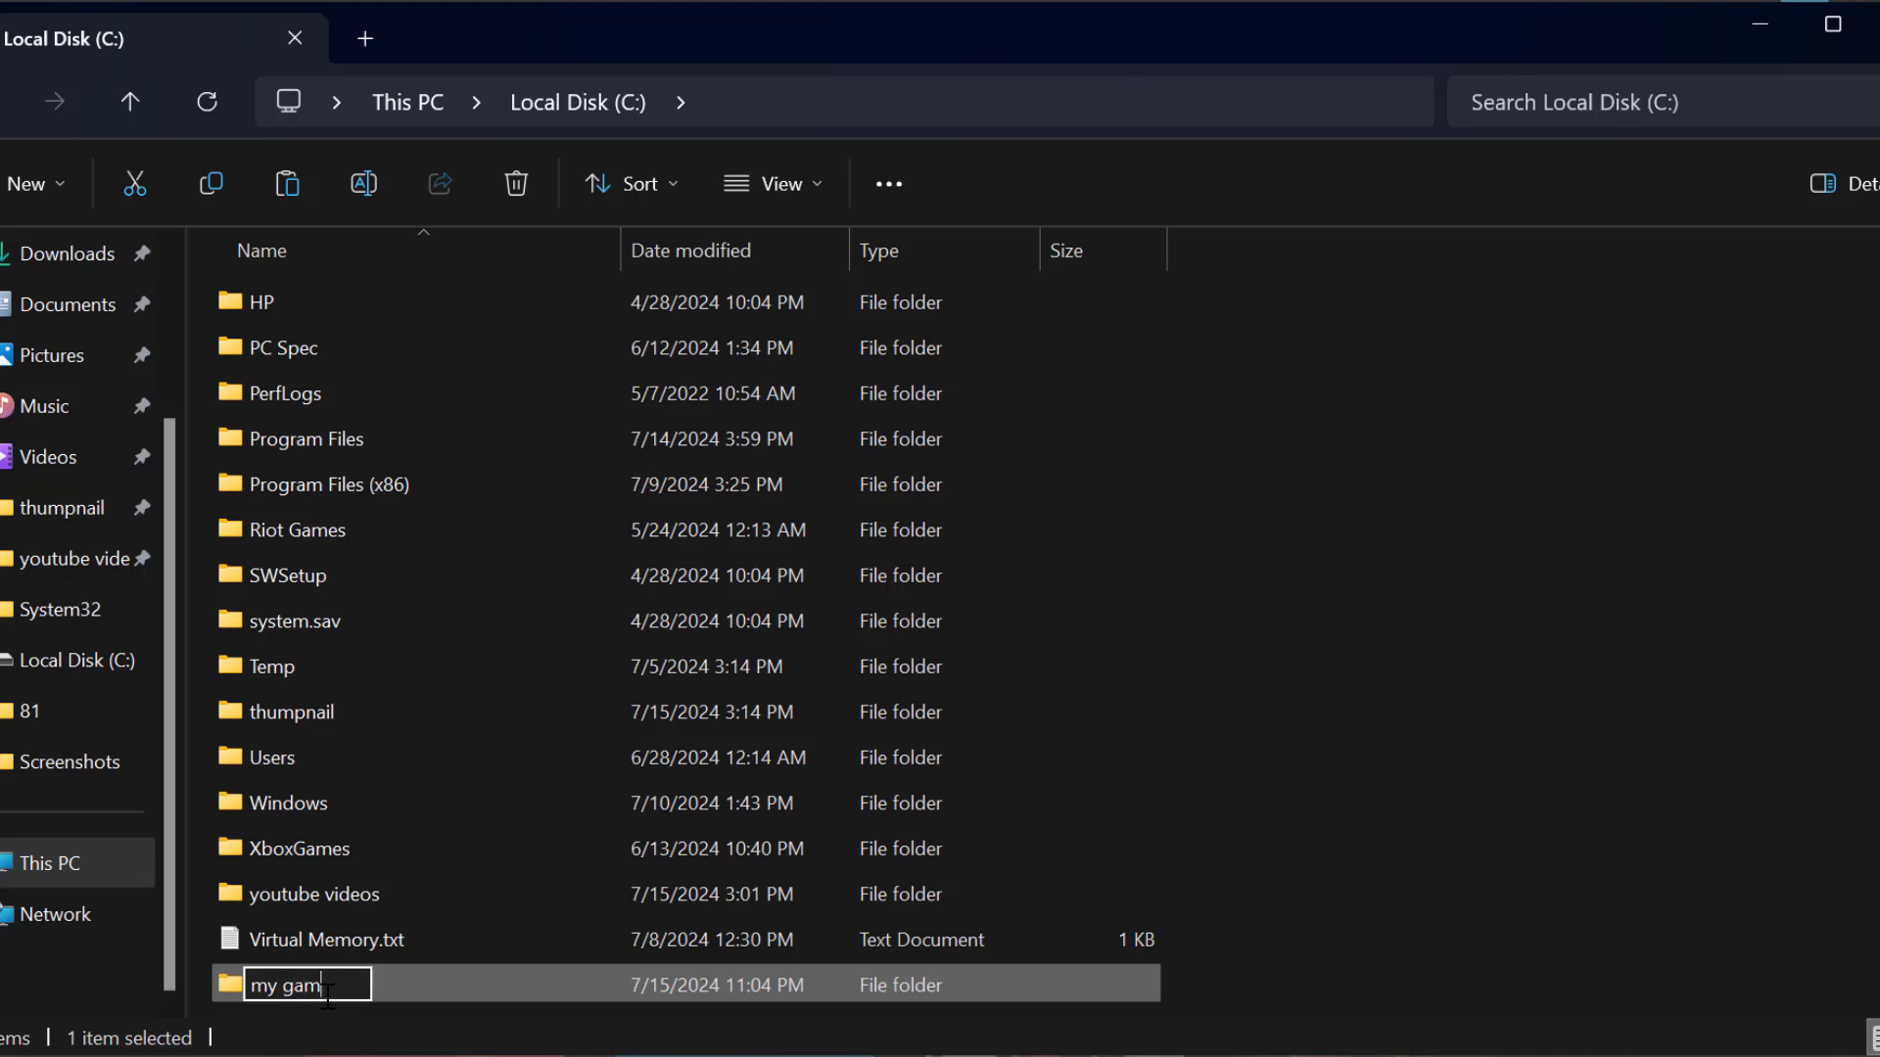
pyautogui.write('e')
pyautogui.write('s')
pyautogui.press('Return')
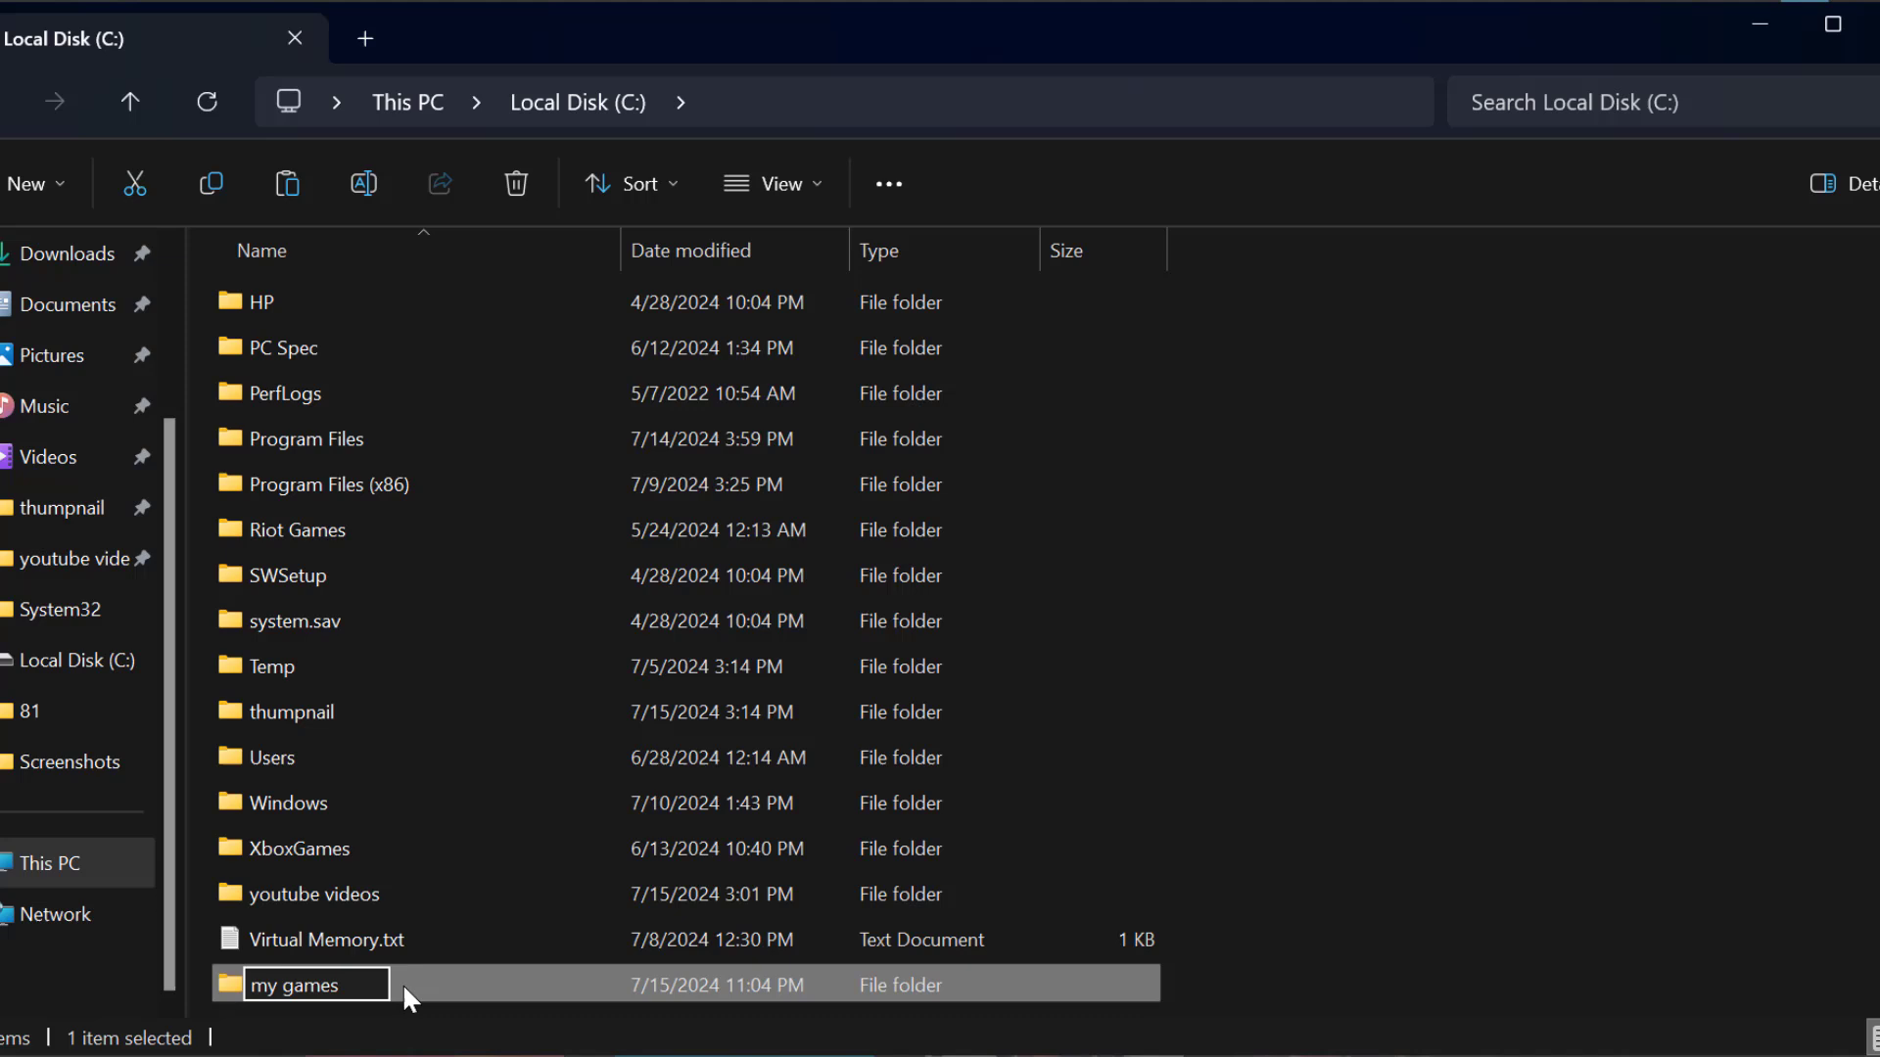
# Step: Paste GTA 4, GTA 5 and Warzone 2.0 into my games, approving each access prompt
pyautogui.doubleClick(311, 989)
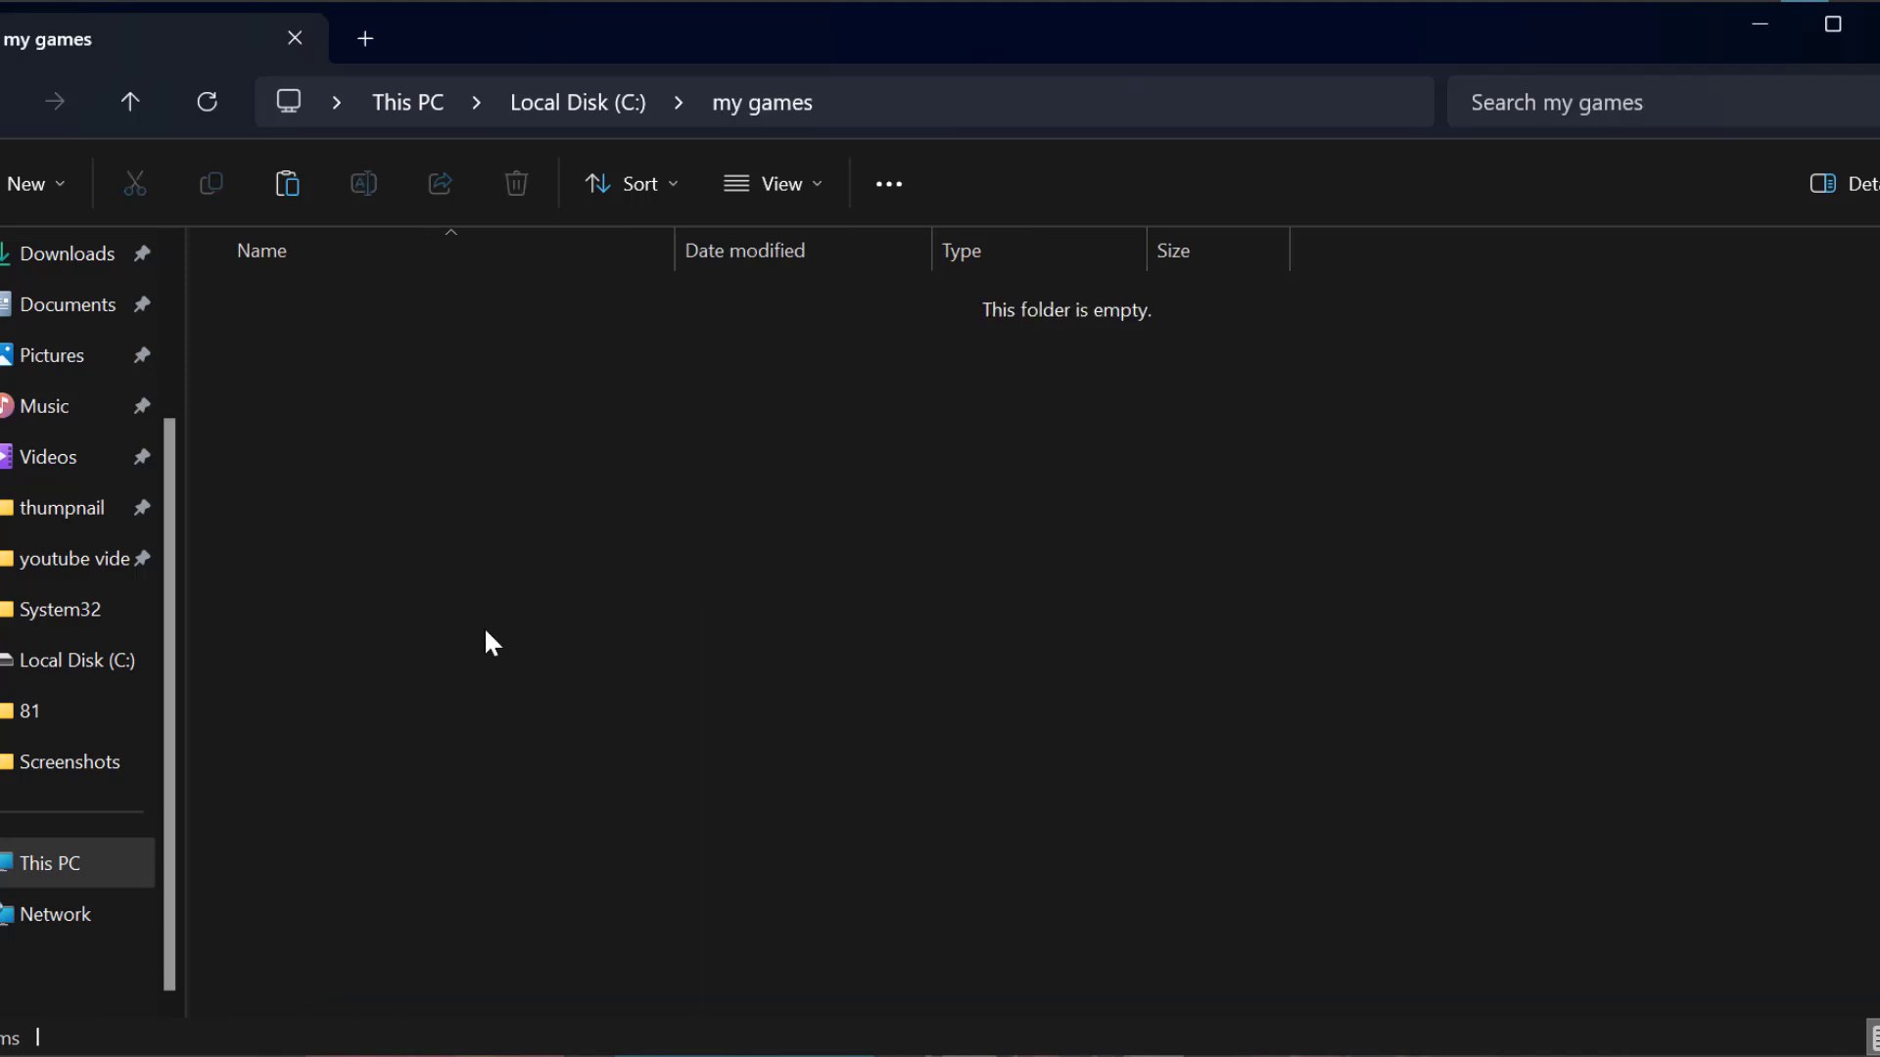
pyautogui.rightClick(480, 729)
pyautogui.click(500, 697)
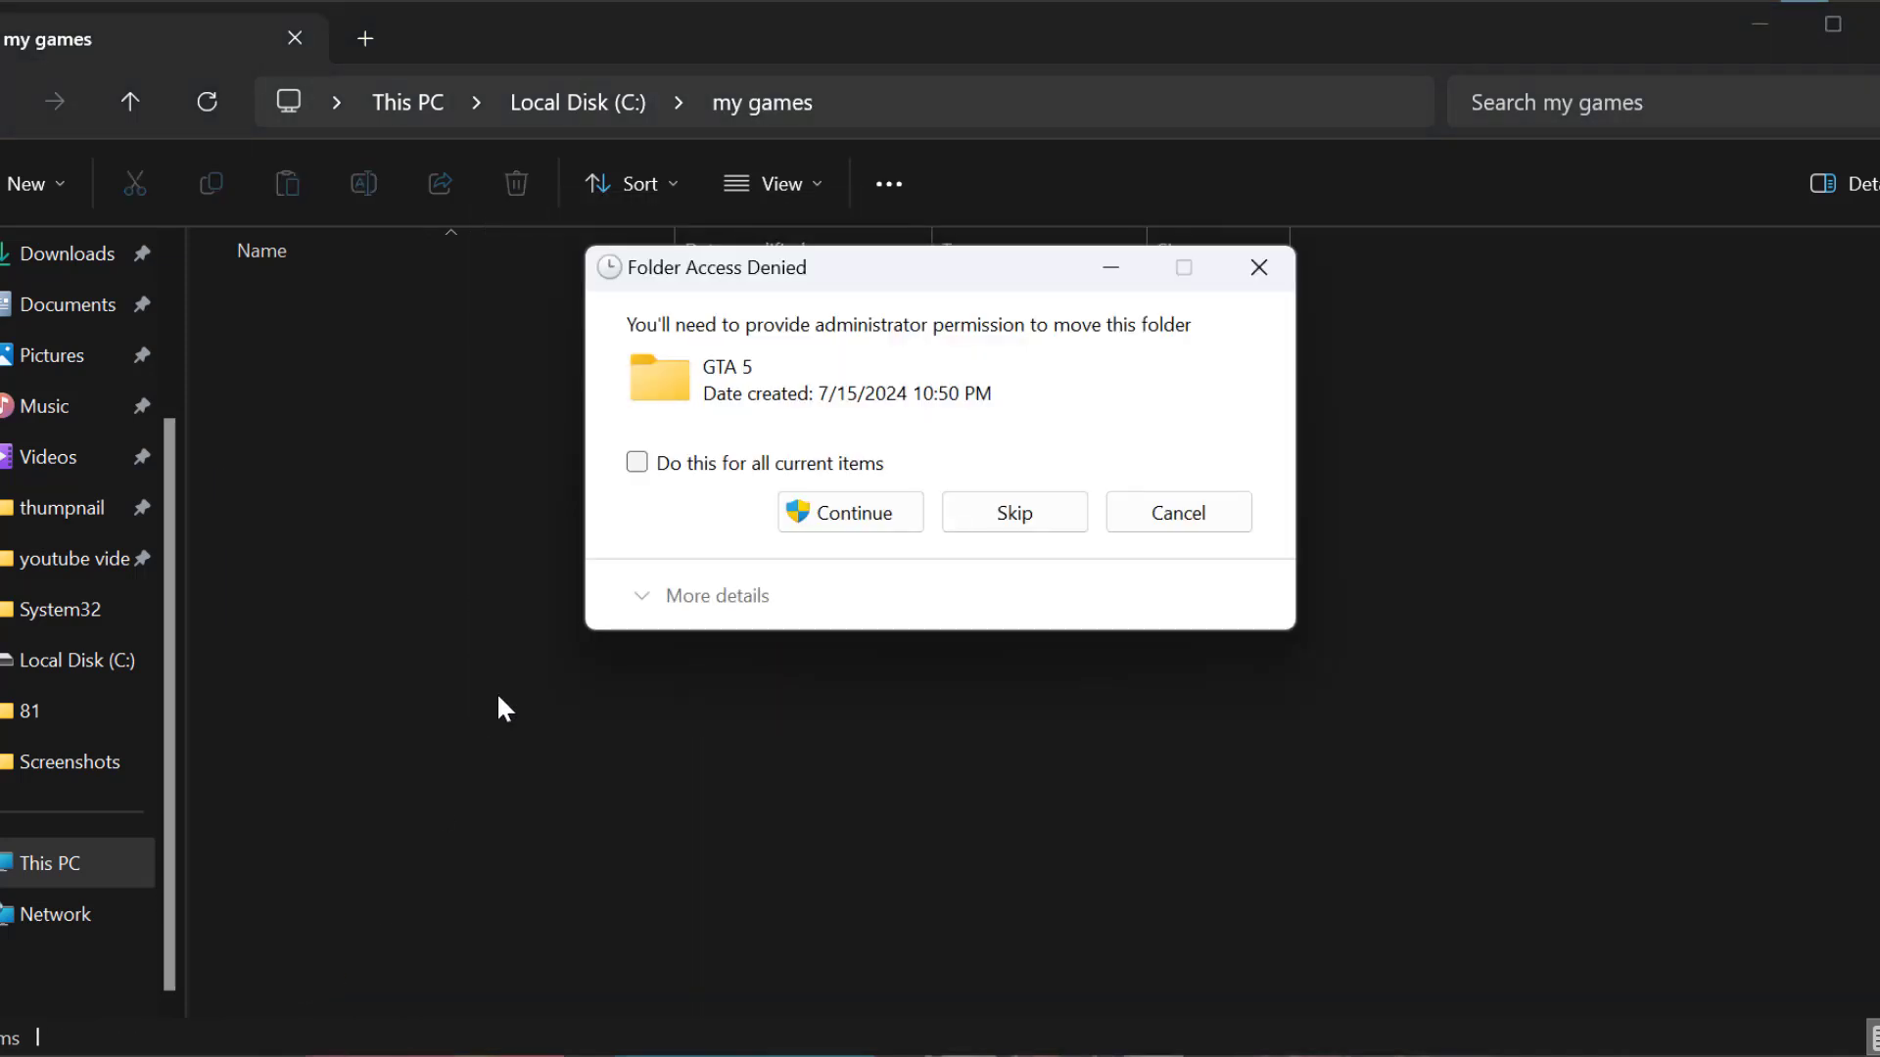
pyautogui.click(853, 519)
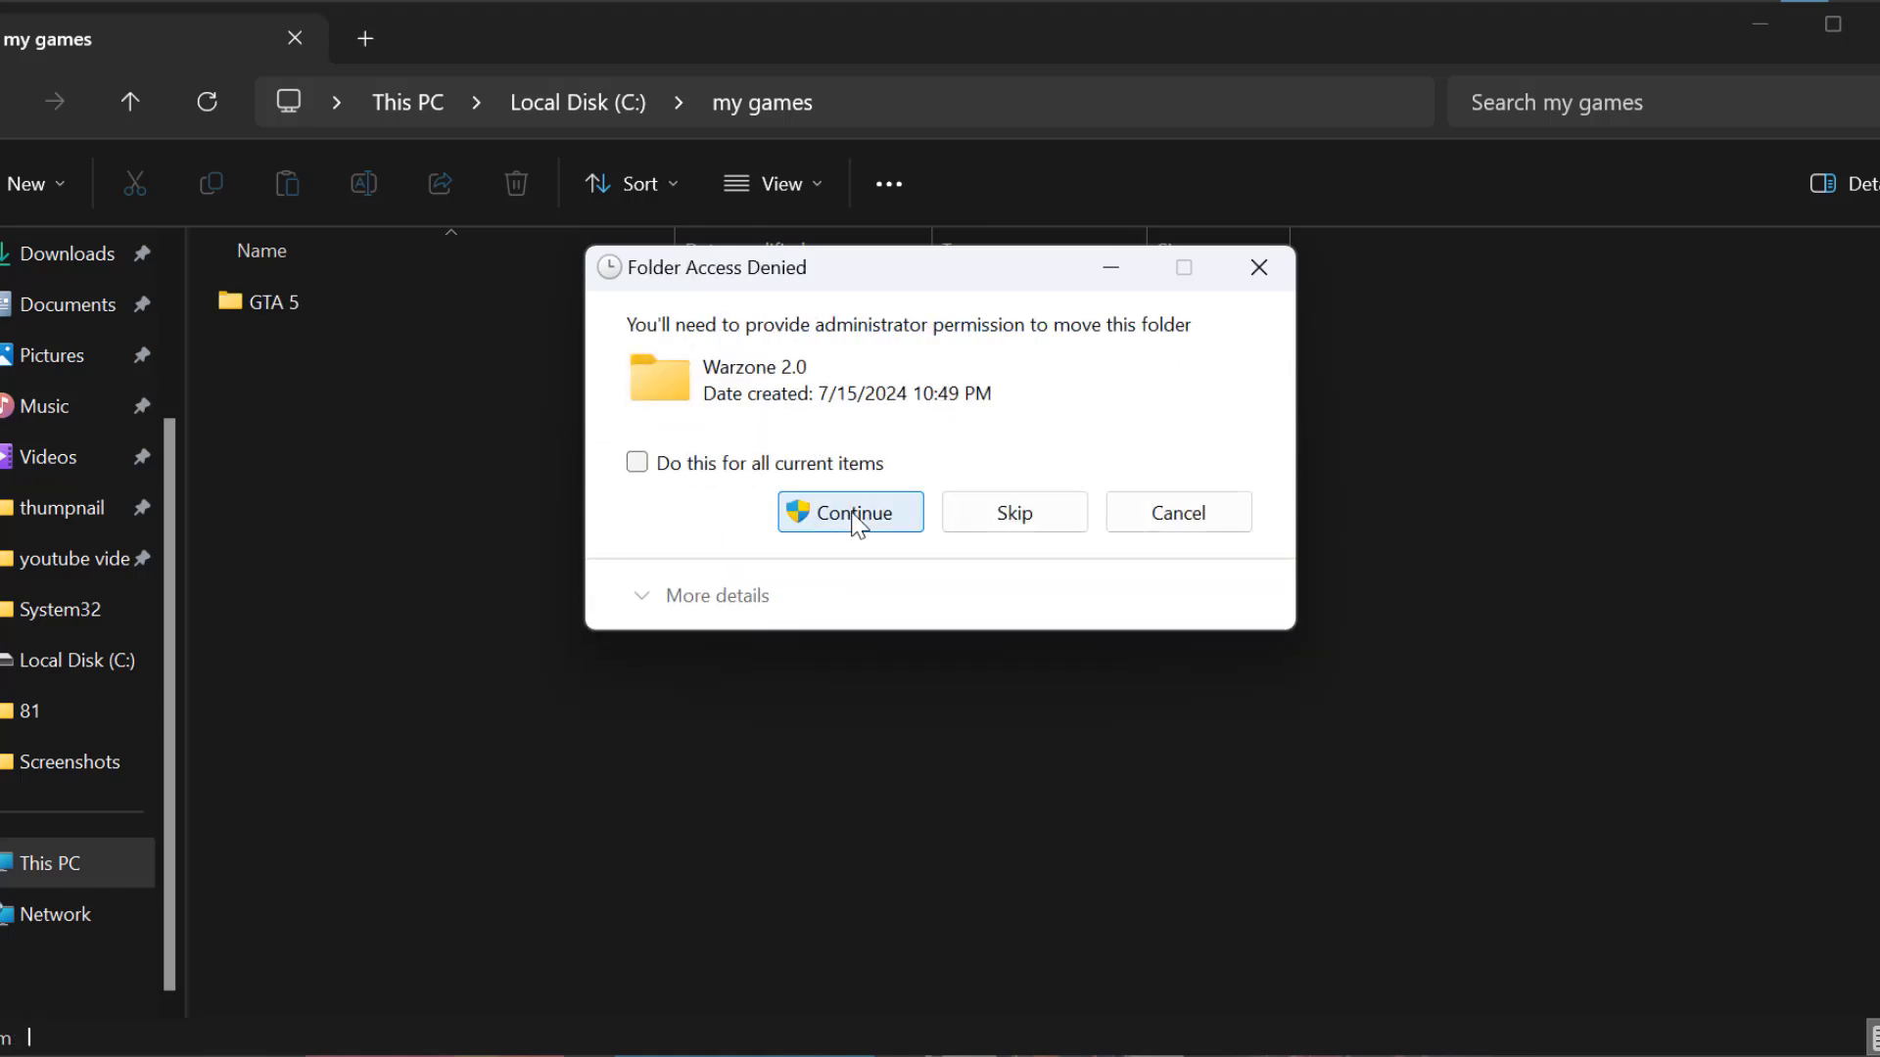
pyautogui.click(854, 519)
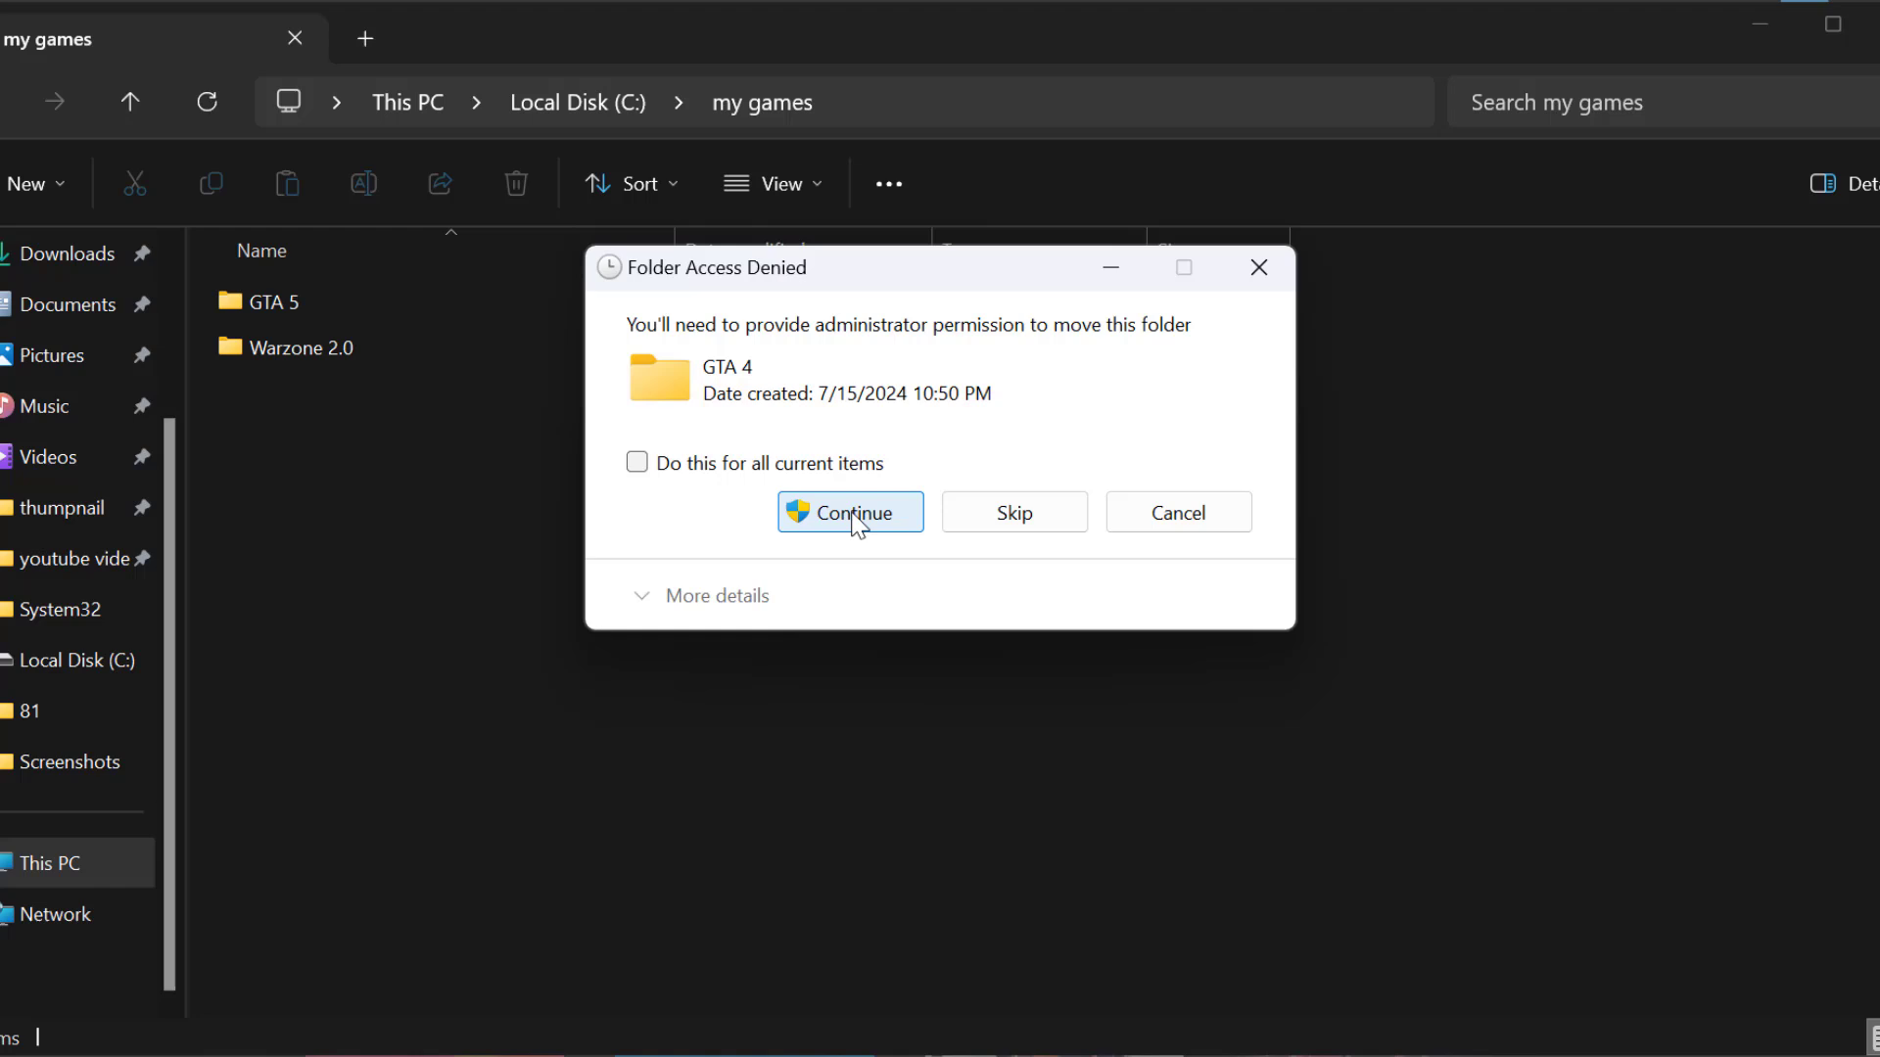
pyautogui.click(853, 517)
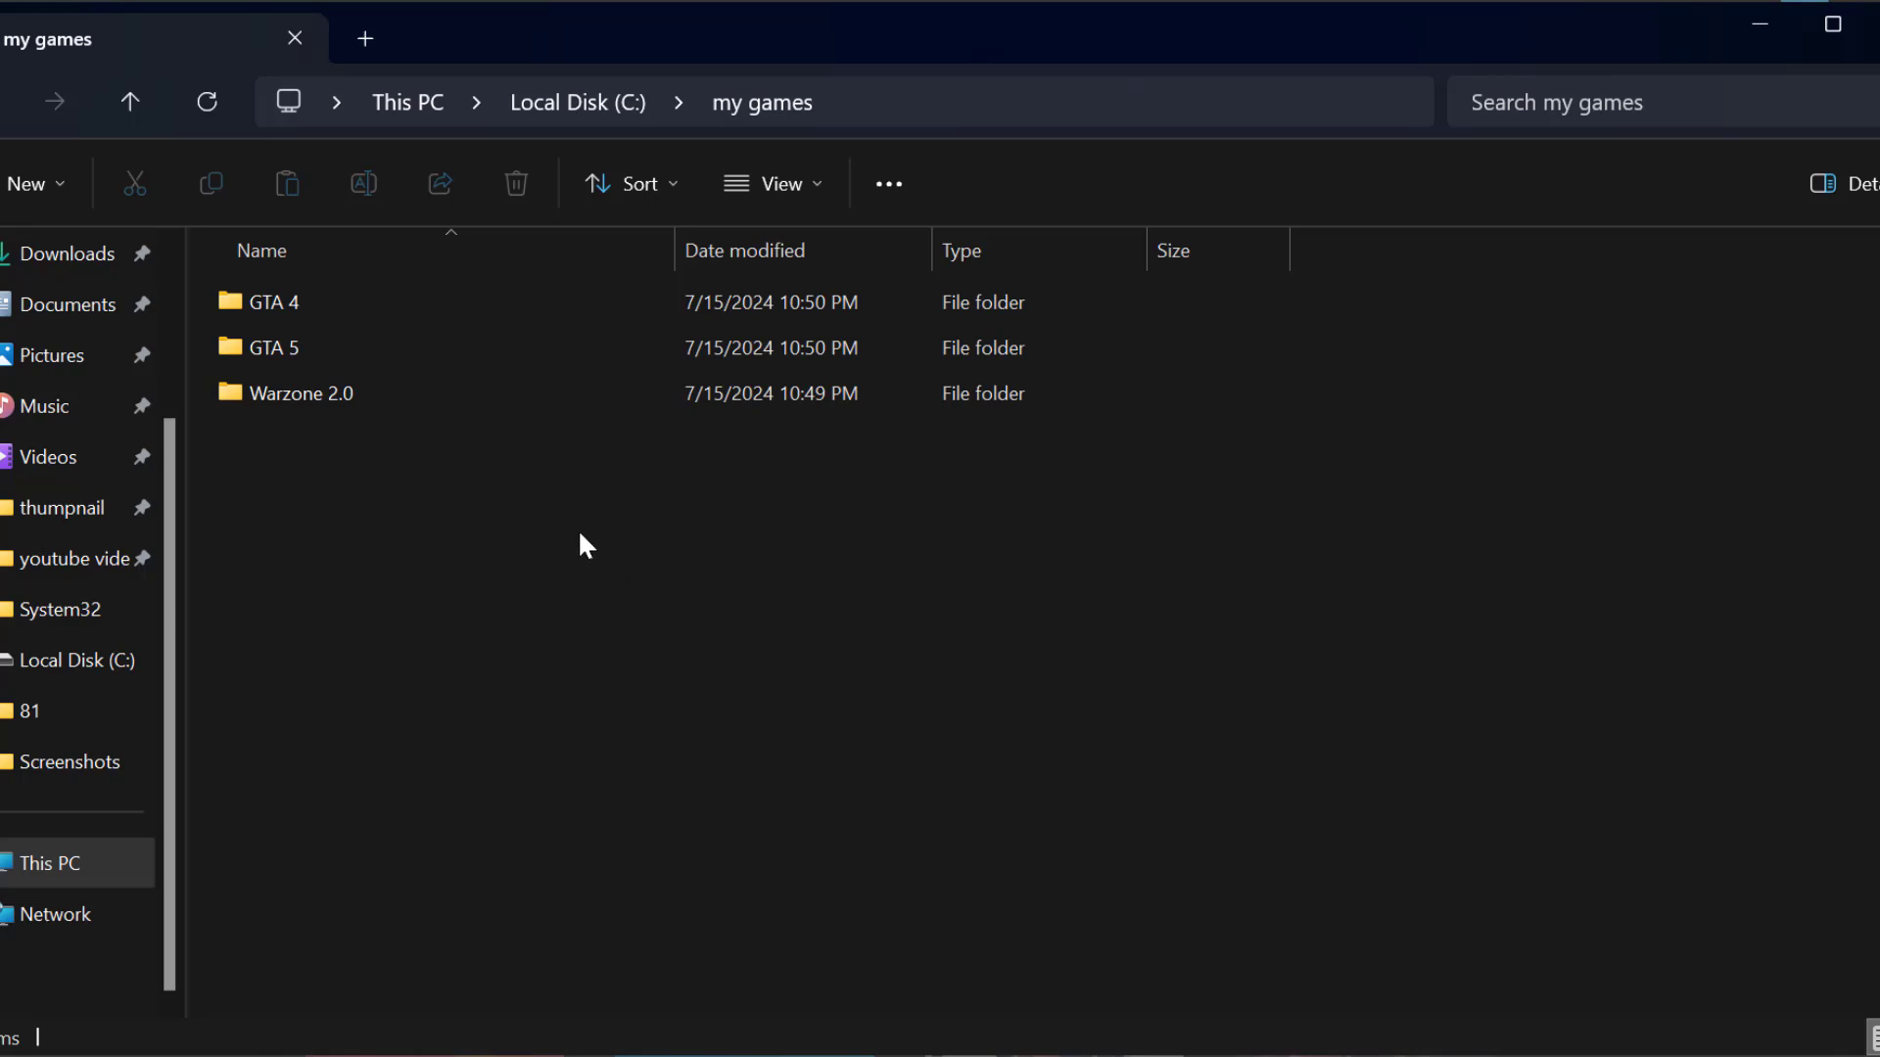
pyautogui.moveTo(586, 543)
pyautogui.mouseDown()
pyautogui.moveTo(545, 285)
pyautogui.moveTo(974, 693)
pyautogui.mouseUp()
# Step: Close Explorer, the Fortnite dialog and launcher window, then exit Epic from the tray
pyautogui.click(1846, 25)
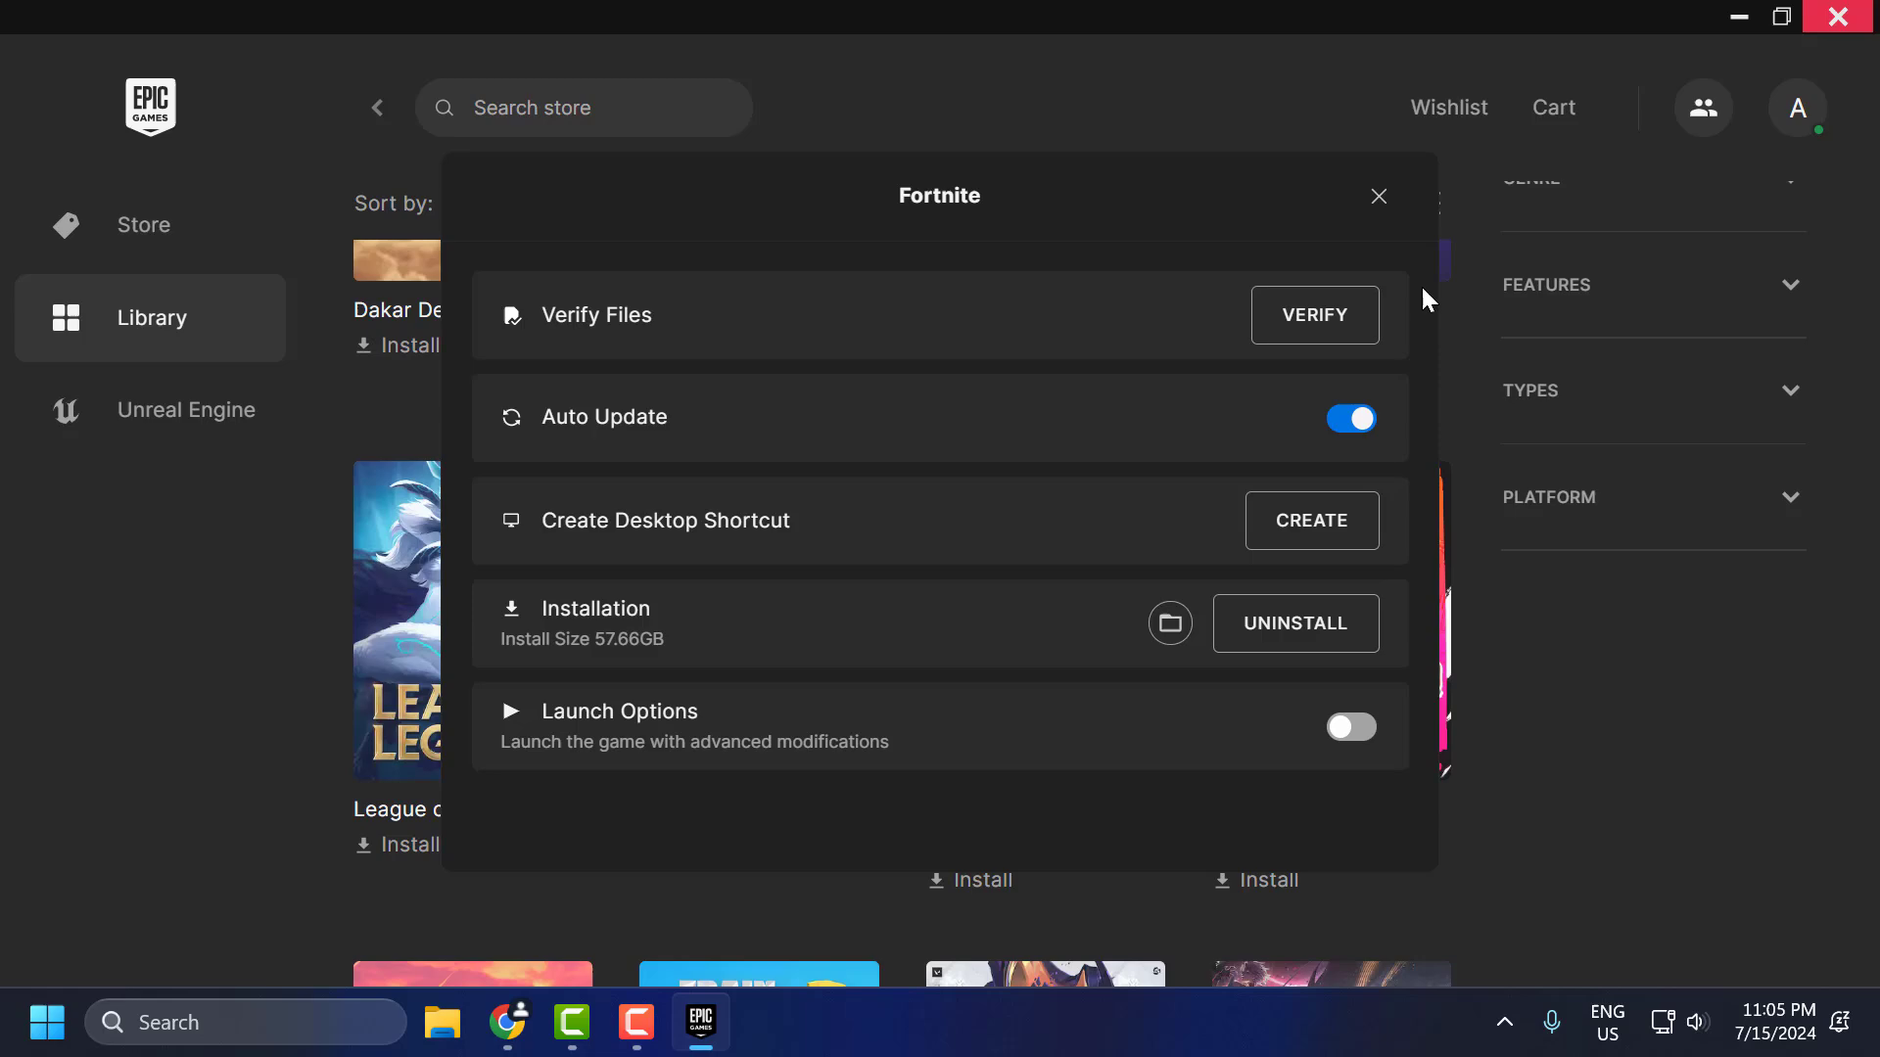
pyautogui.click(1377, 195)
pyautogui.click(1838, 16)
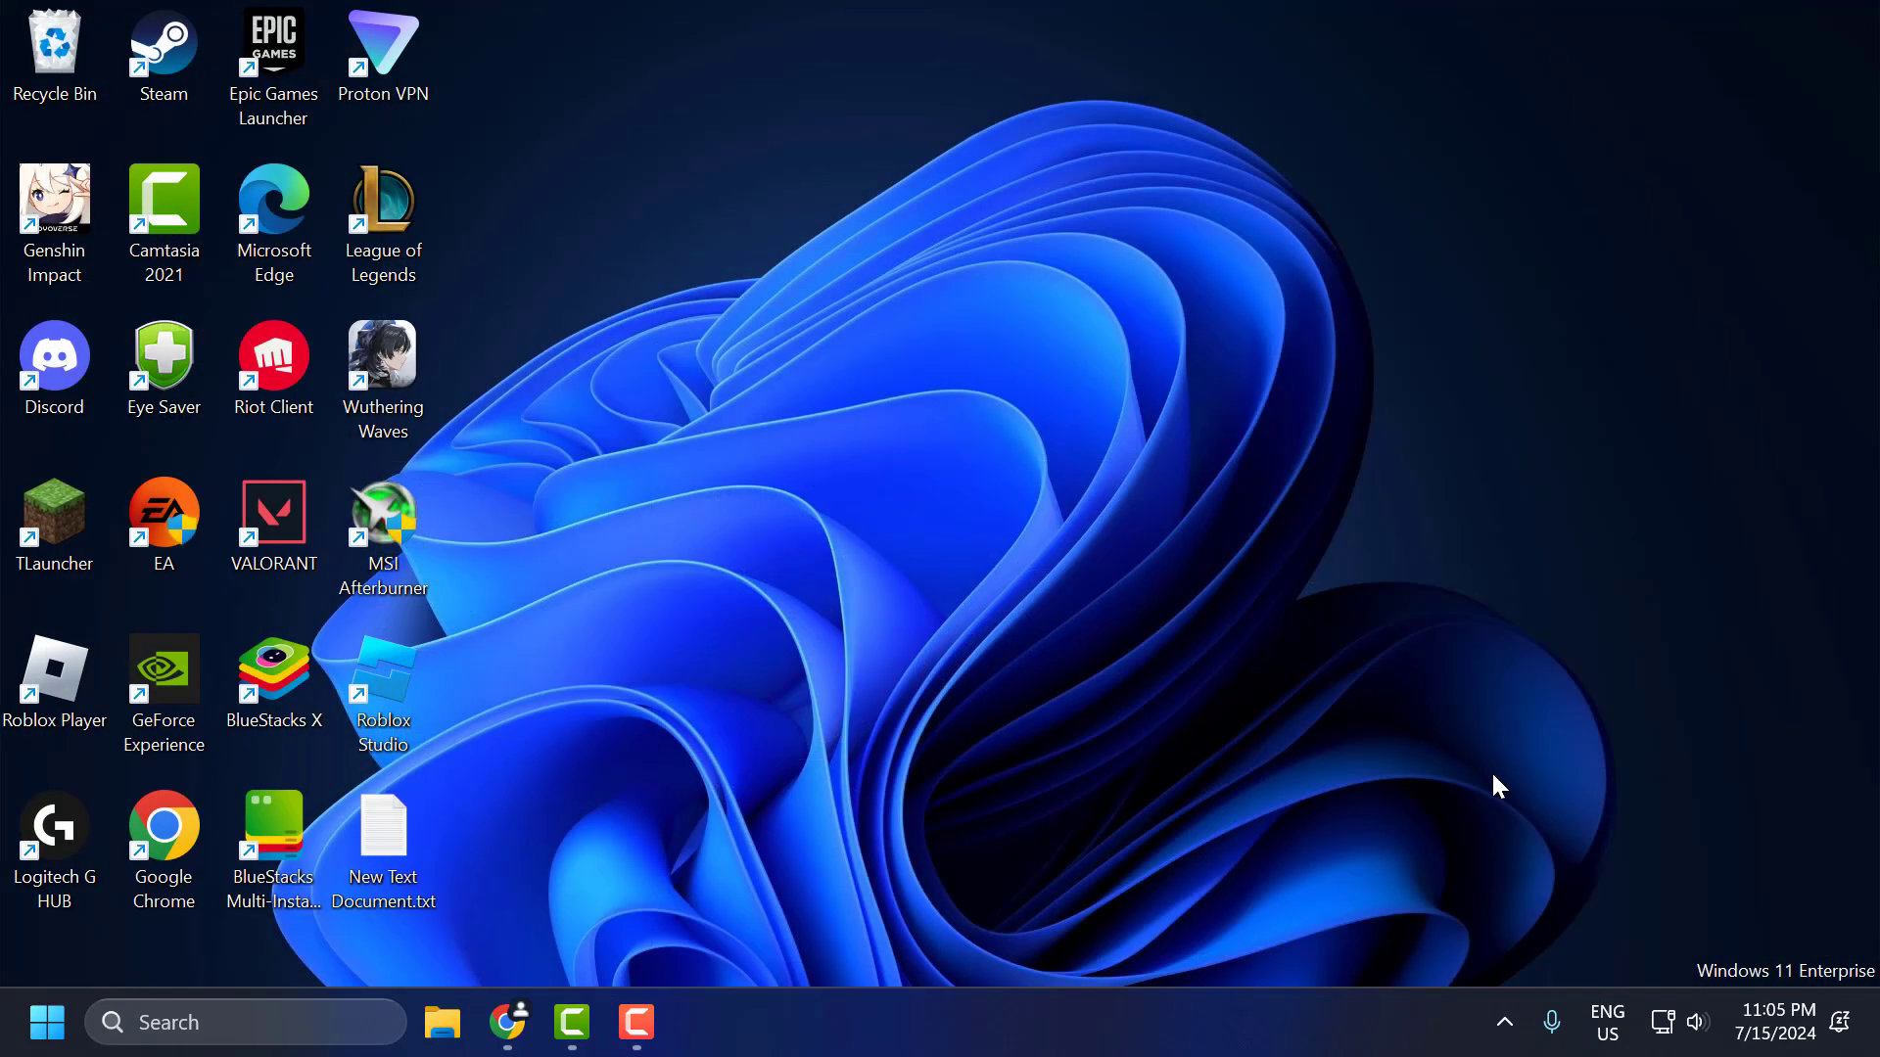
pyautogui.click(1505, 1024)
pyautogui.rightClick(1506, 942)
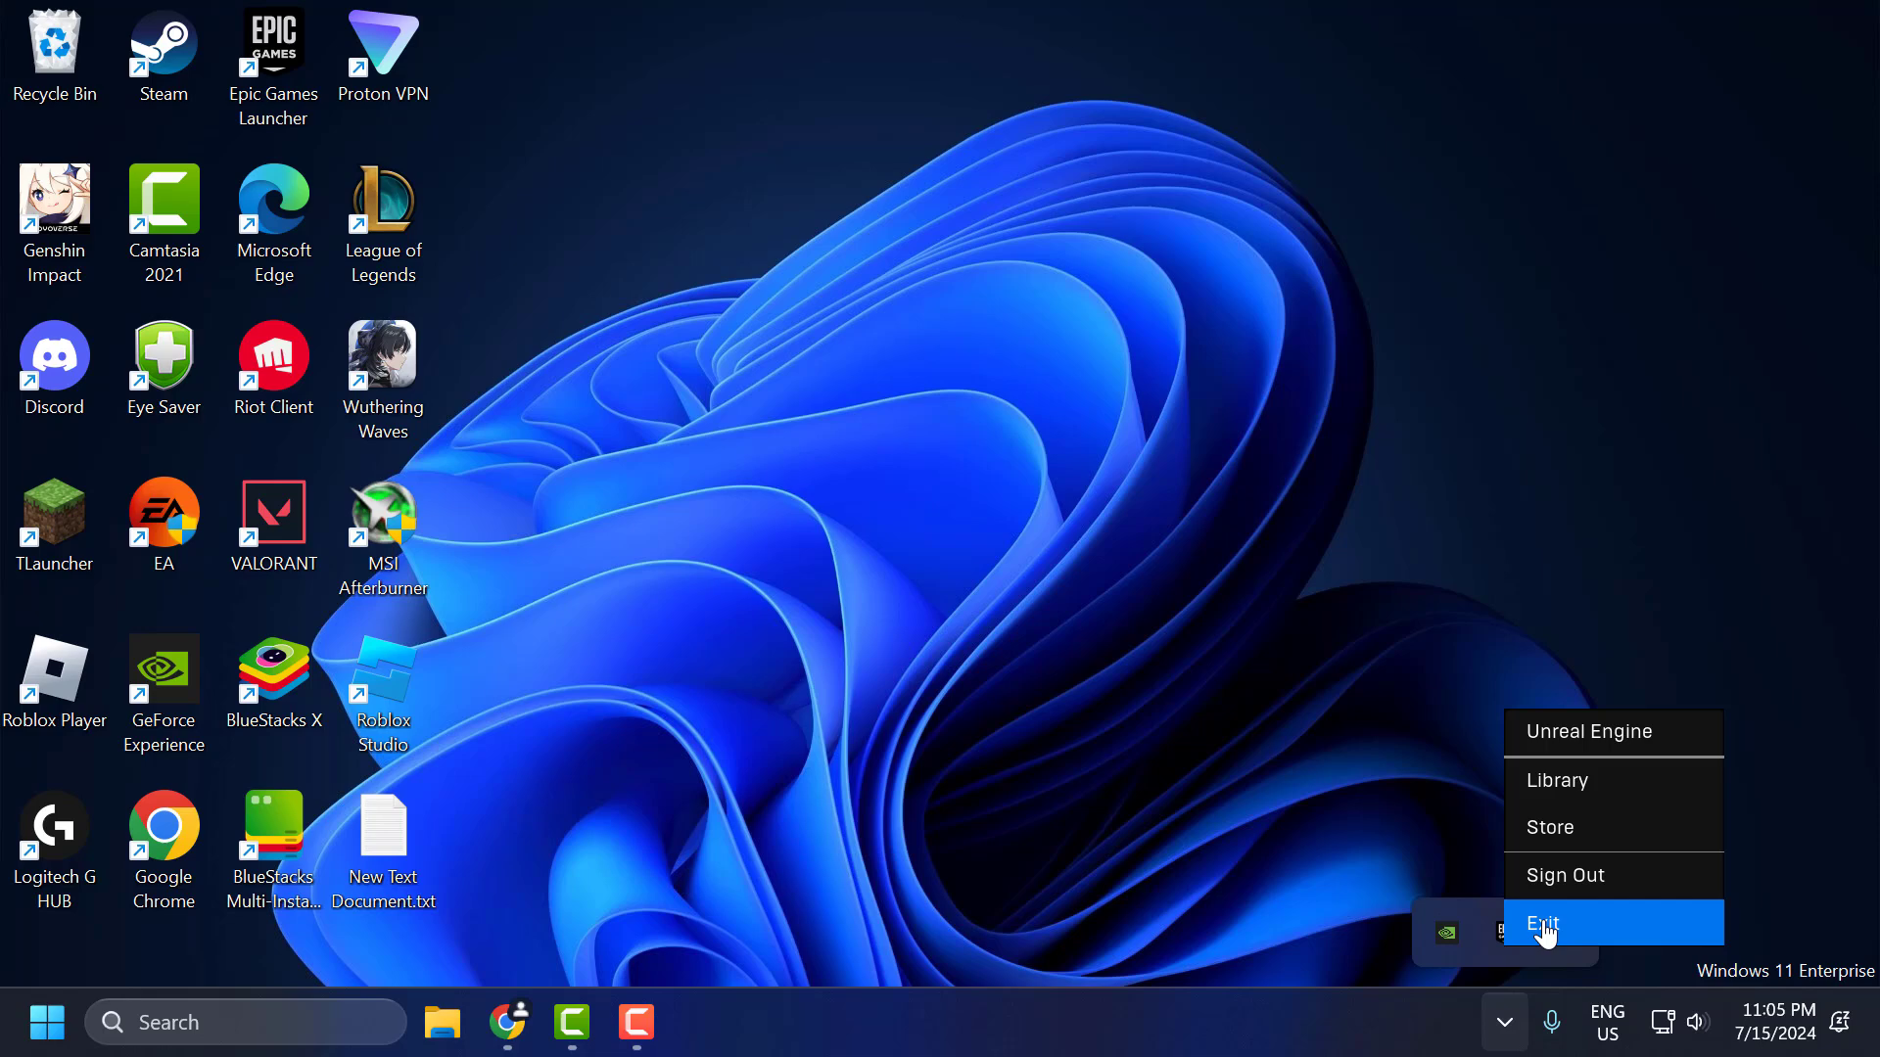
pyautogui.click(1545, 925)
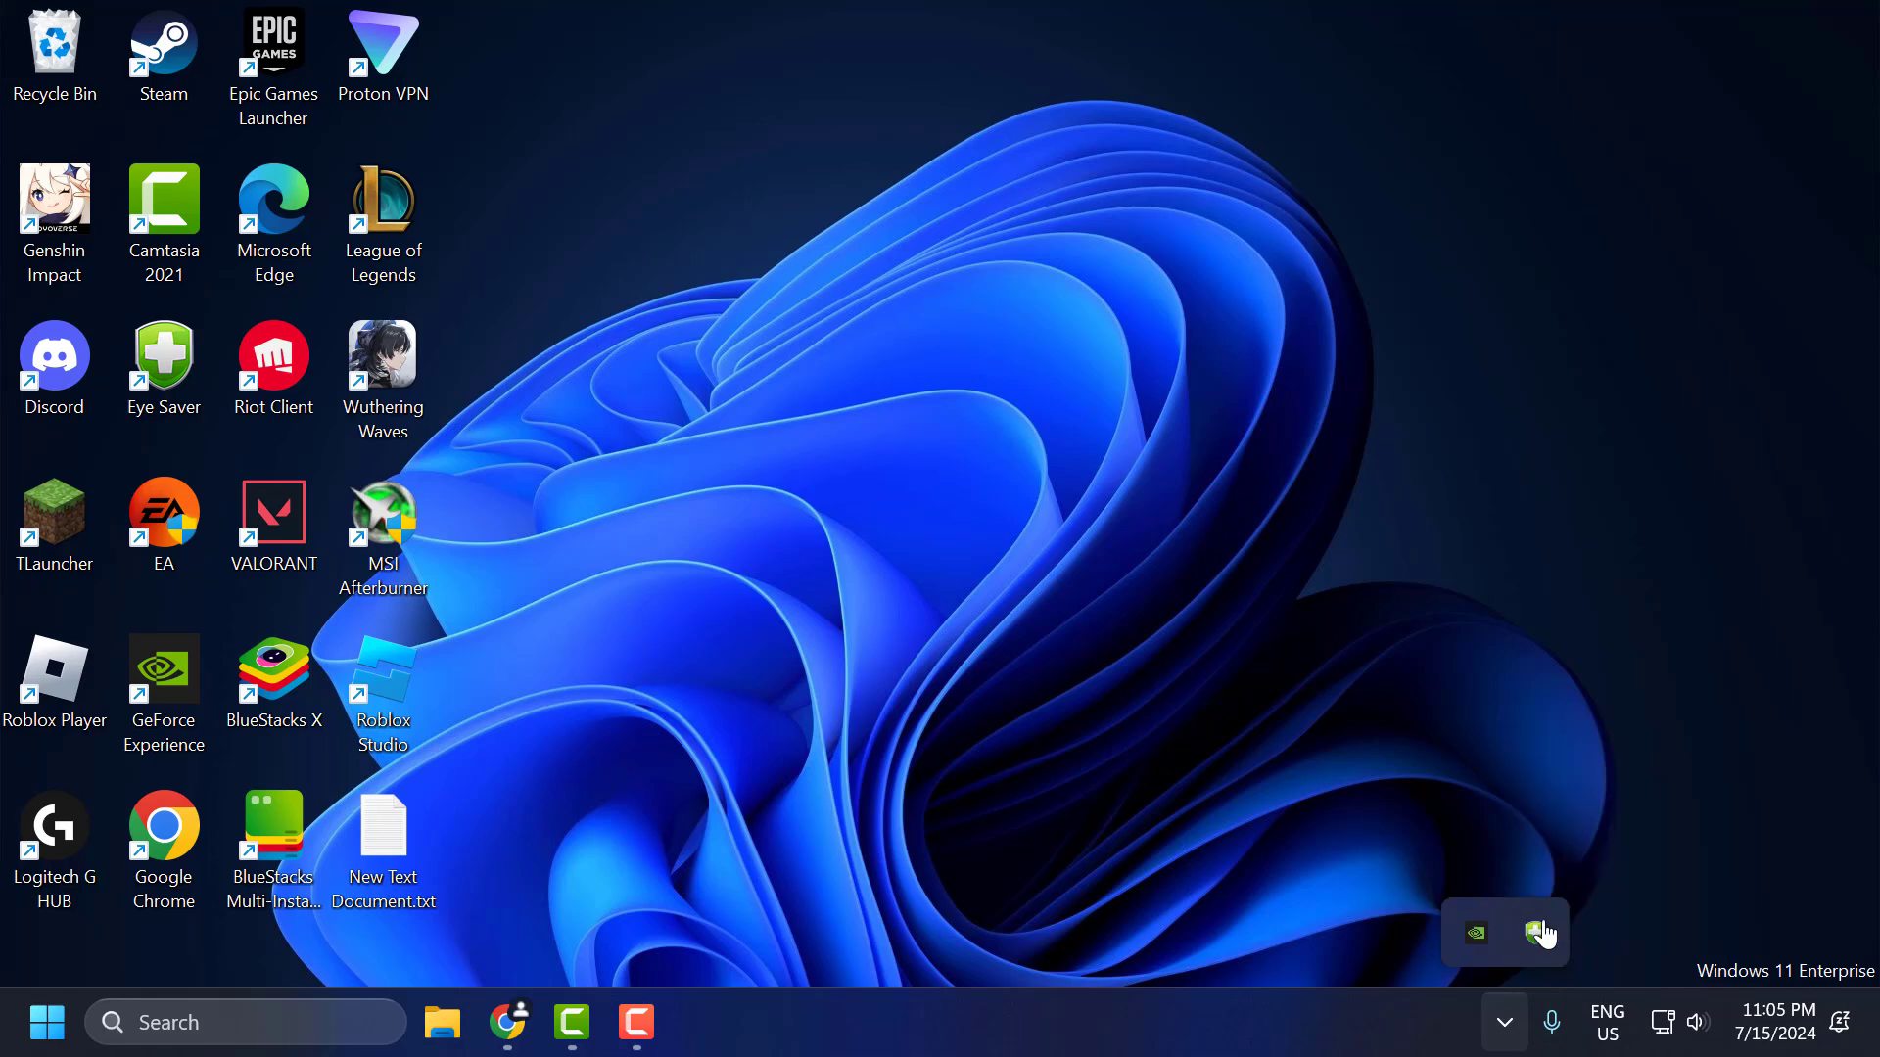
# Step: Open Control Panel's list of installed programs
pyautogui.click(305, 1038)
pyautogui.write('control panel')
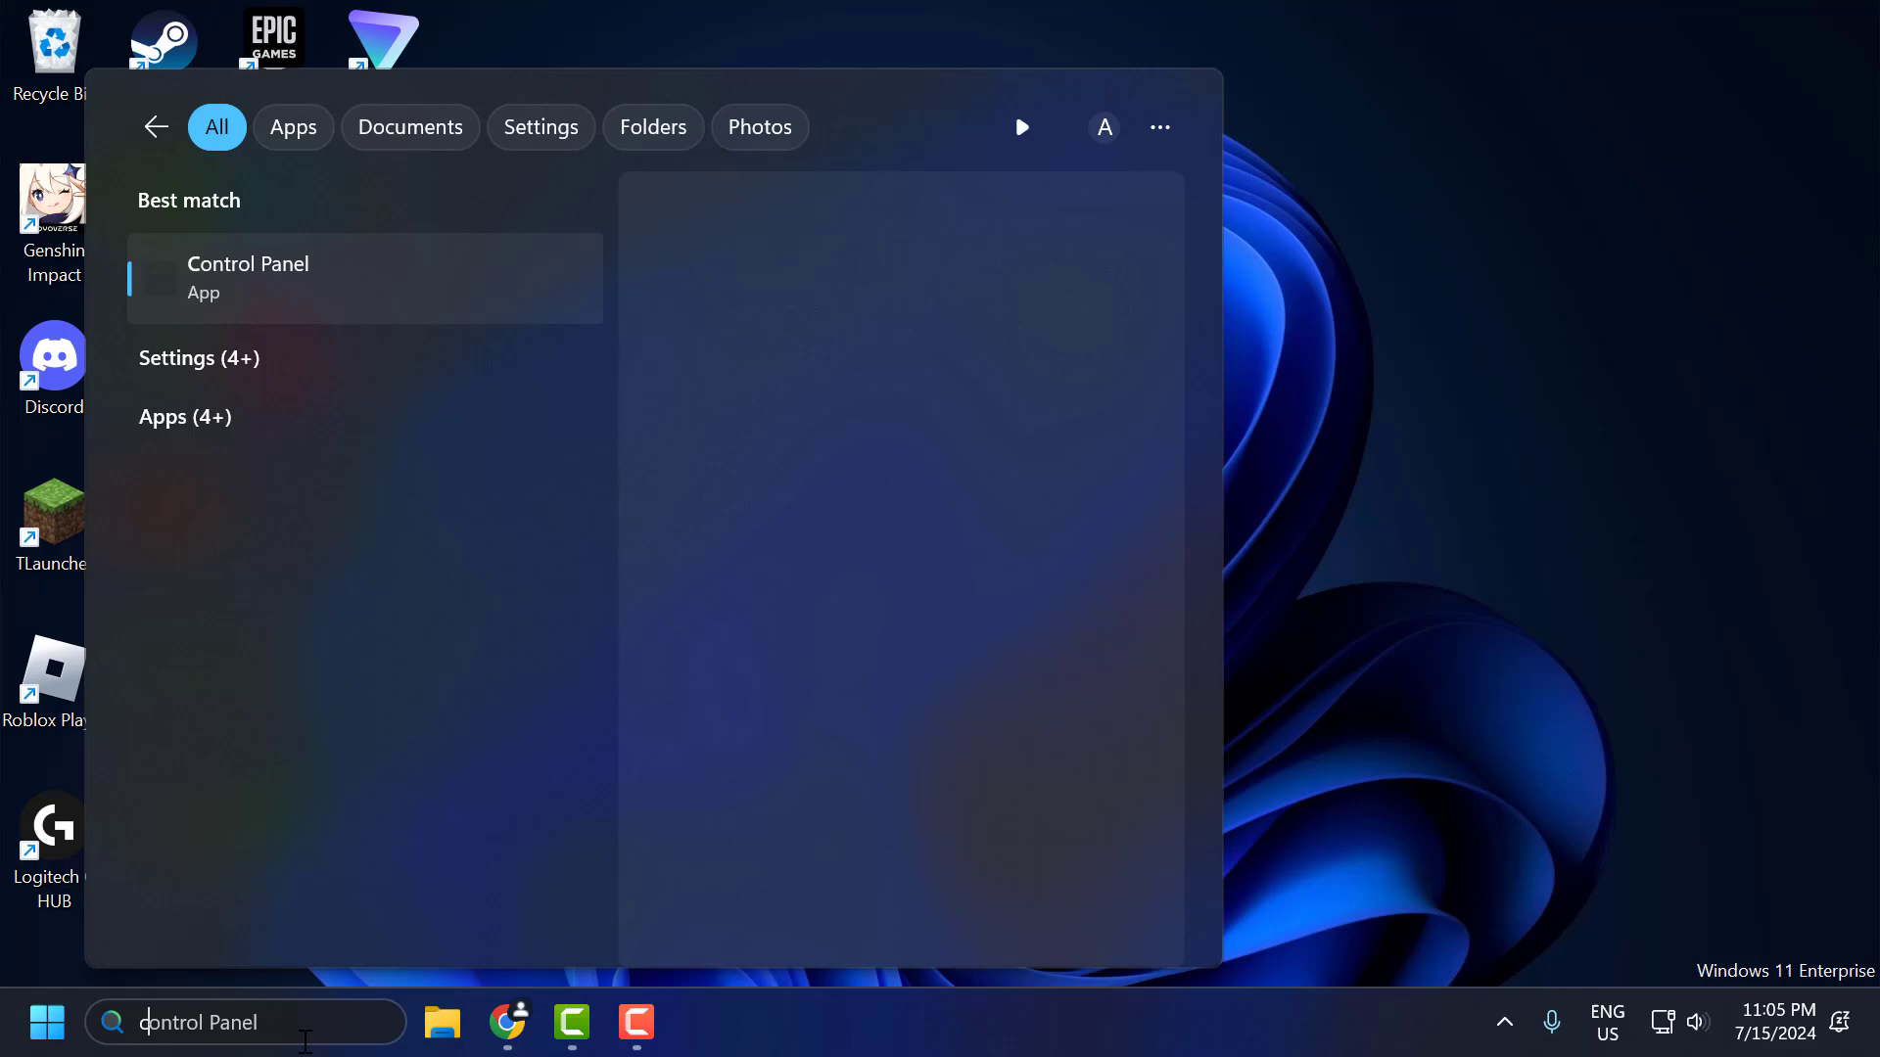
pyautogui.click(308, 289)
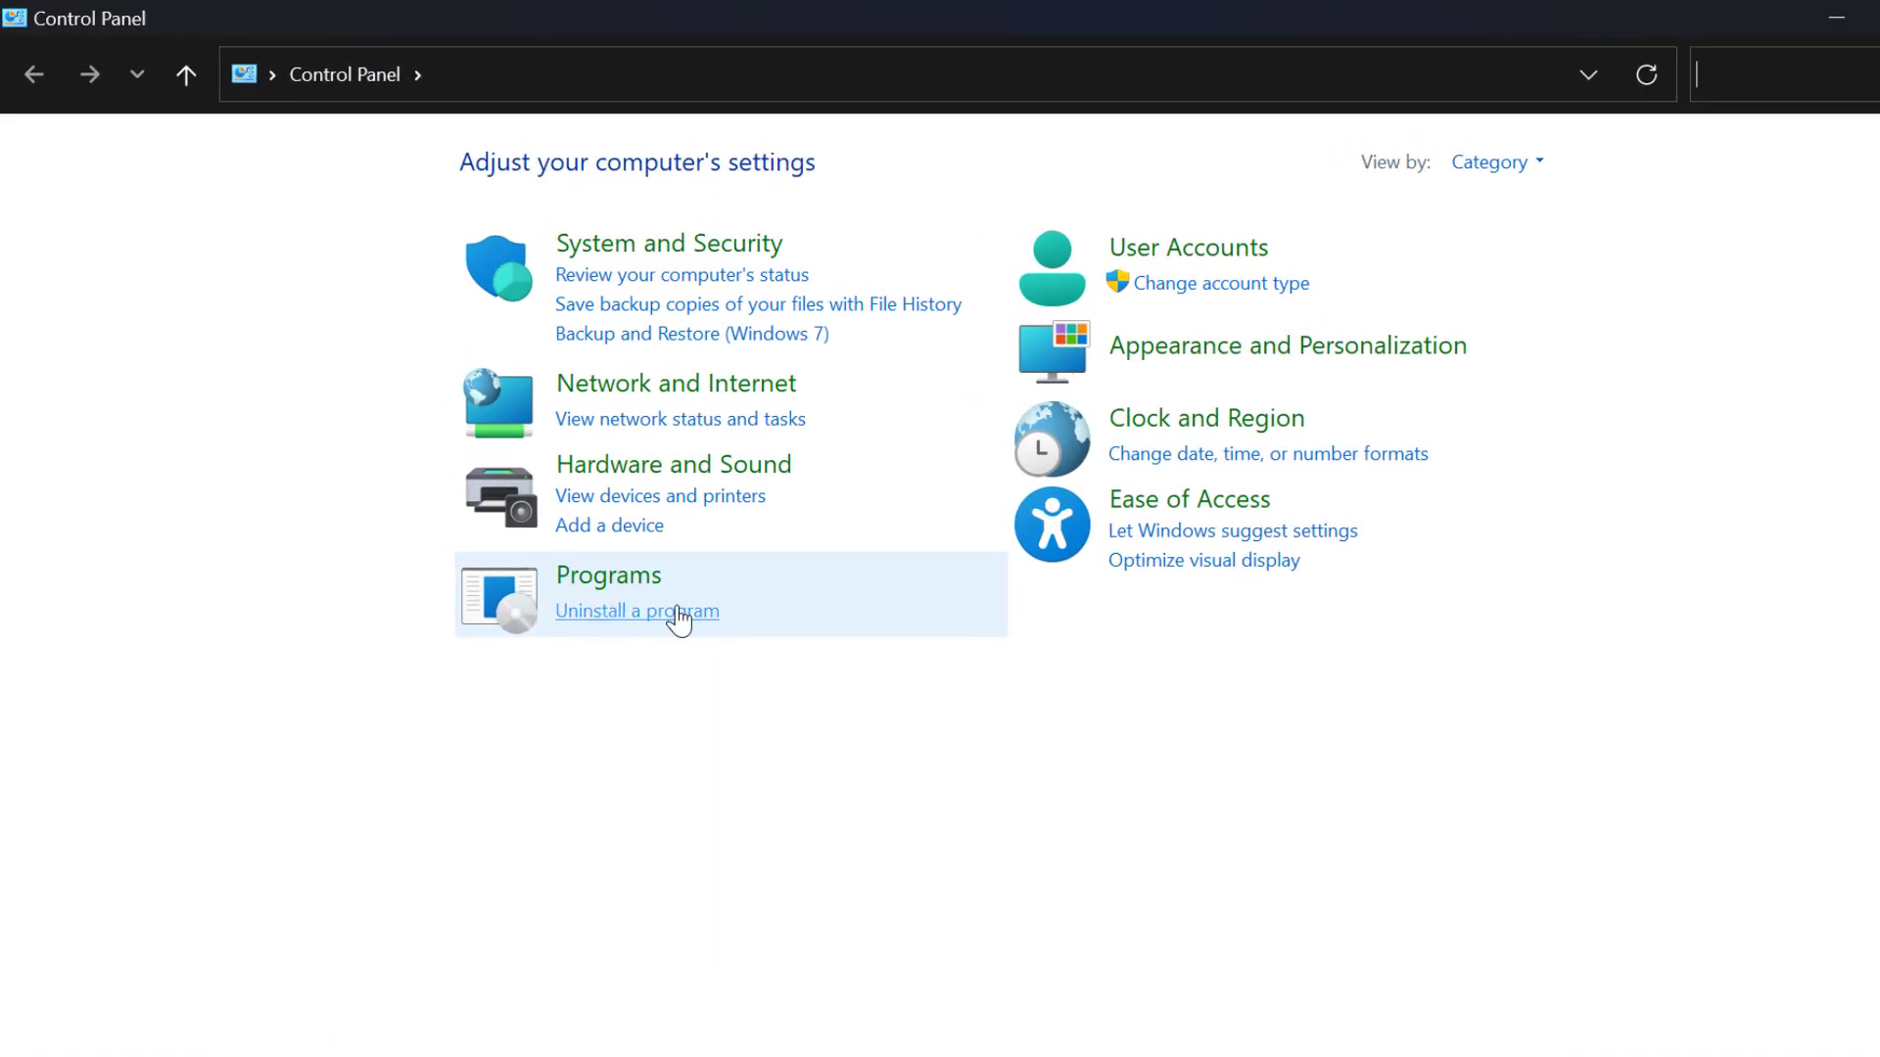
pyautogui.click(674, 615)
# Step: Select Epic Games Launcher in the programs list and bring up its uninstall option
pyautogui.click(476, 573)
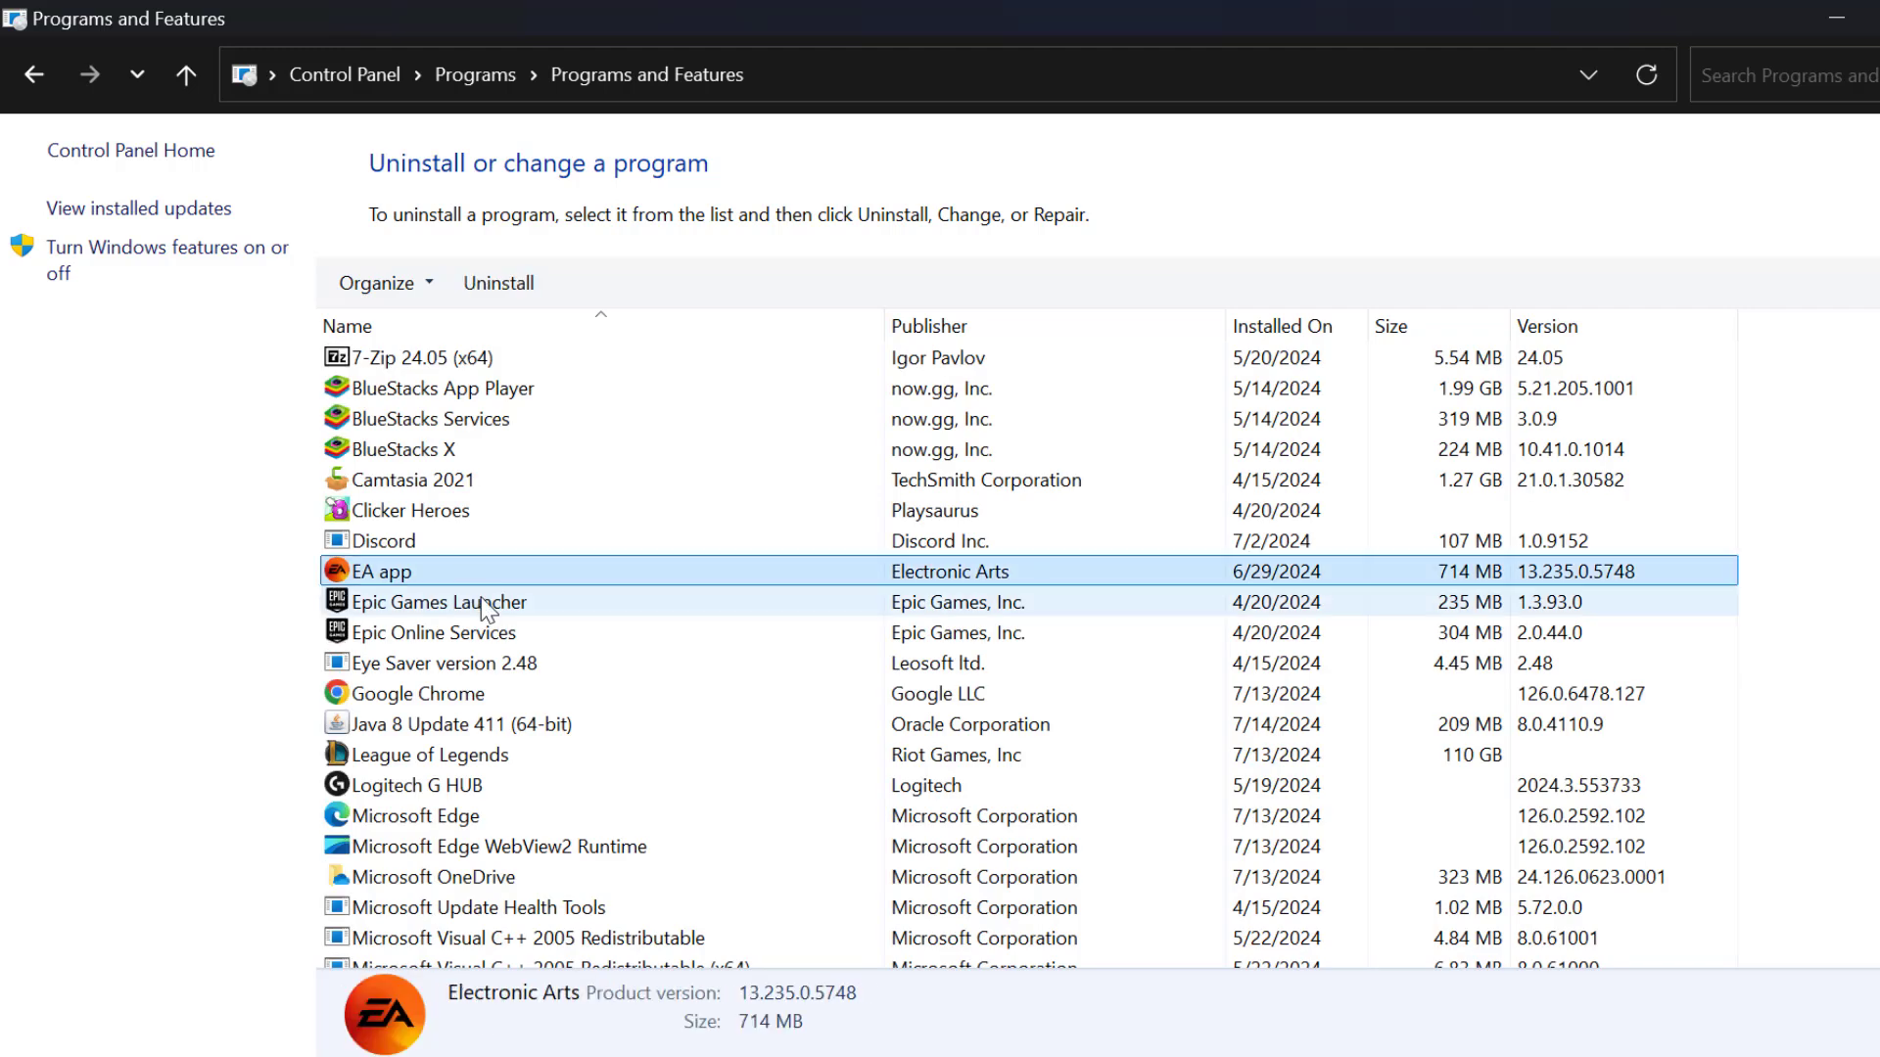
pyautogui.click(484, 626)
pyautogui.click(439, 599)
pyautogui.rightClick(439, 599)
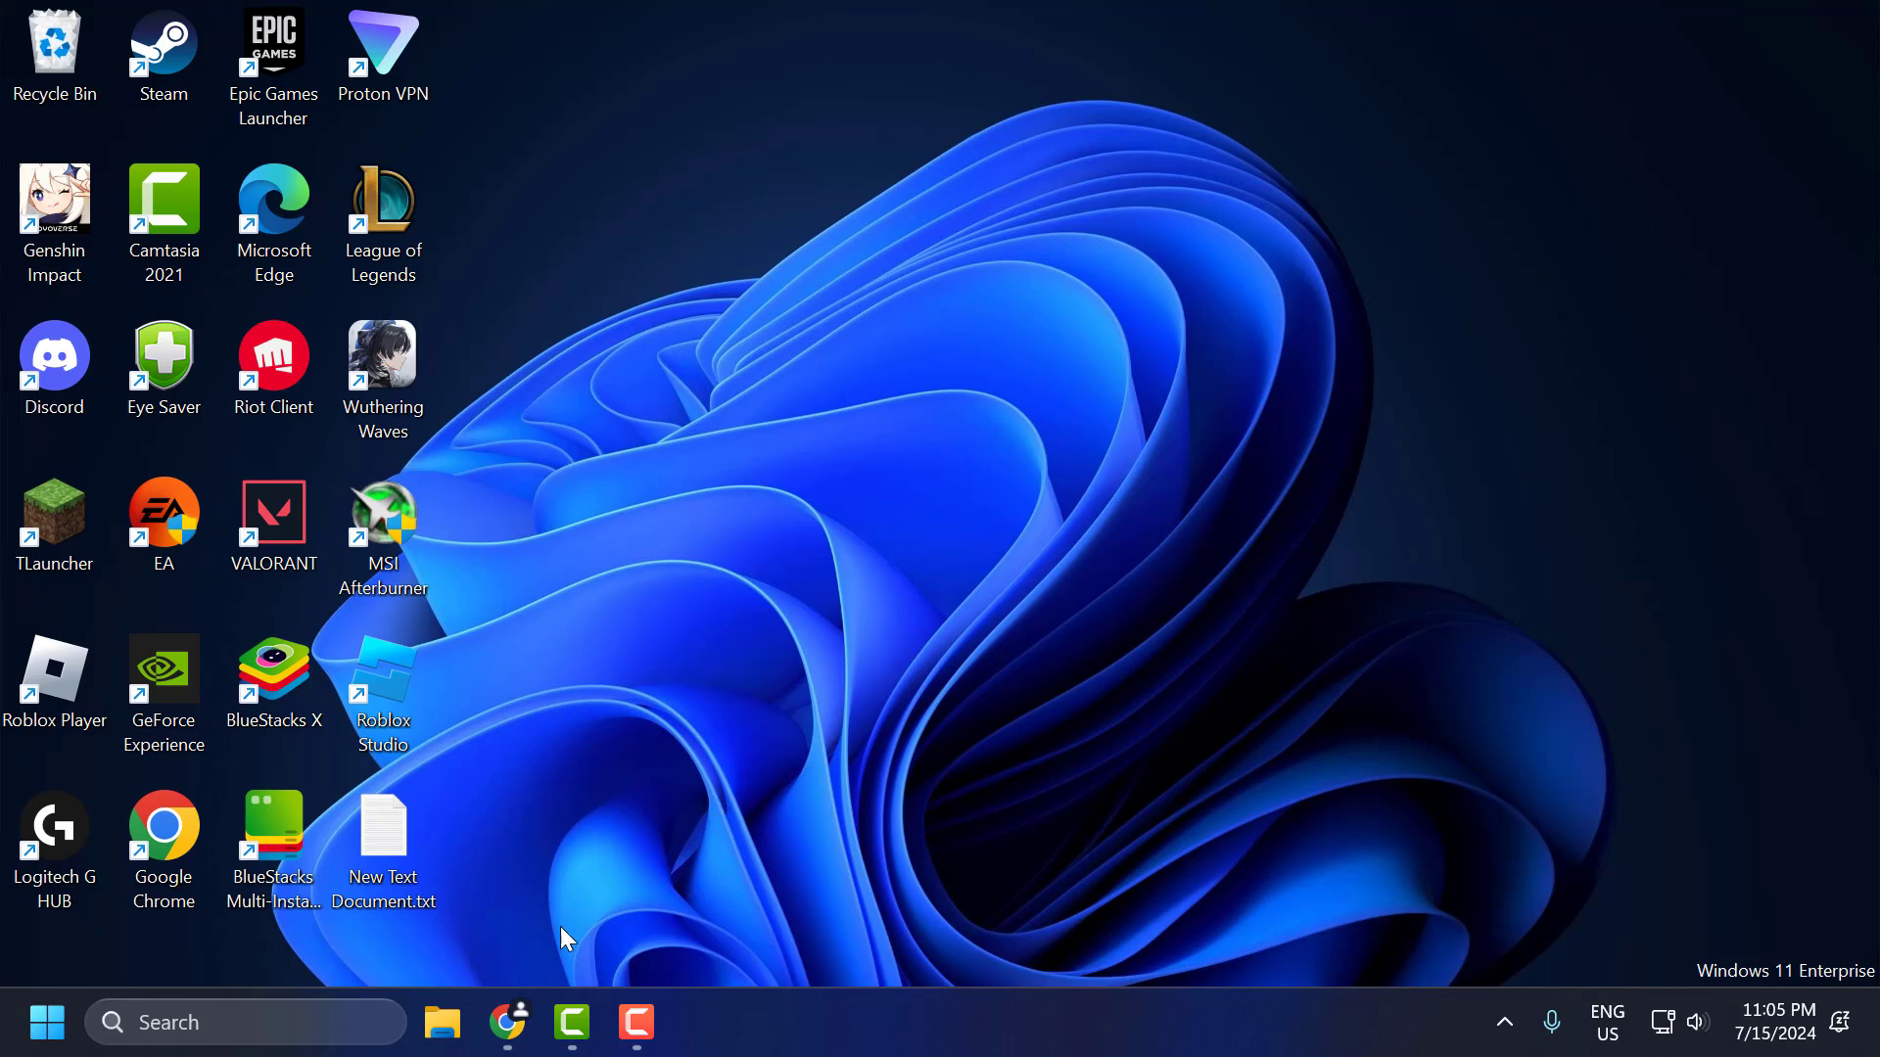
# Step: Search the web for 'epic games' in a new Chrome tab
pyautogui.click(508, 1022)
pyautogui.click(431, 29)
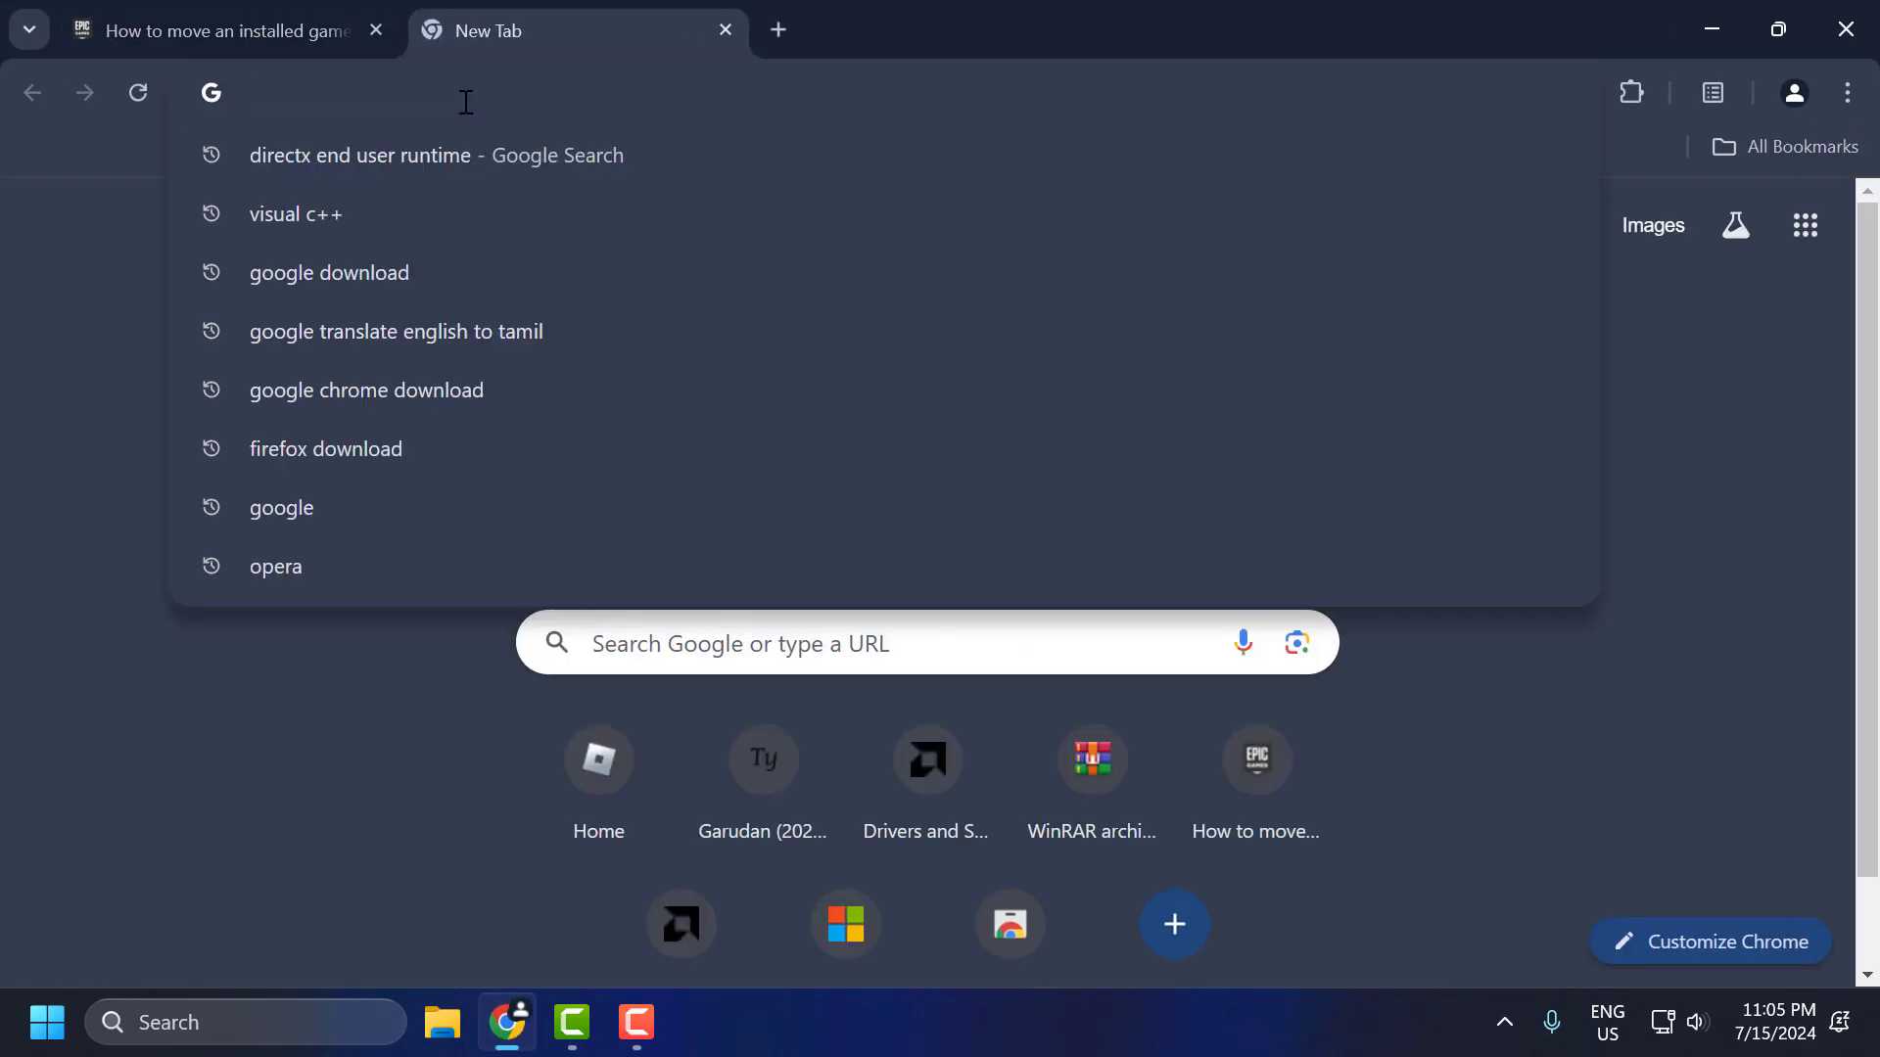
pyautogui.write('epic')
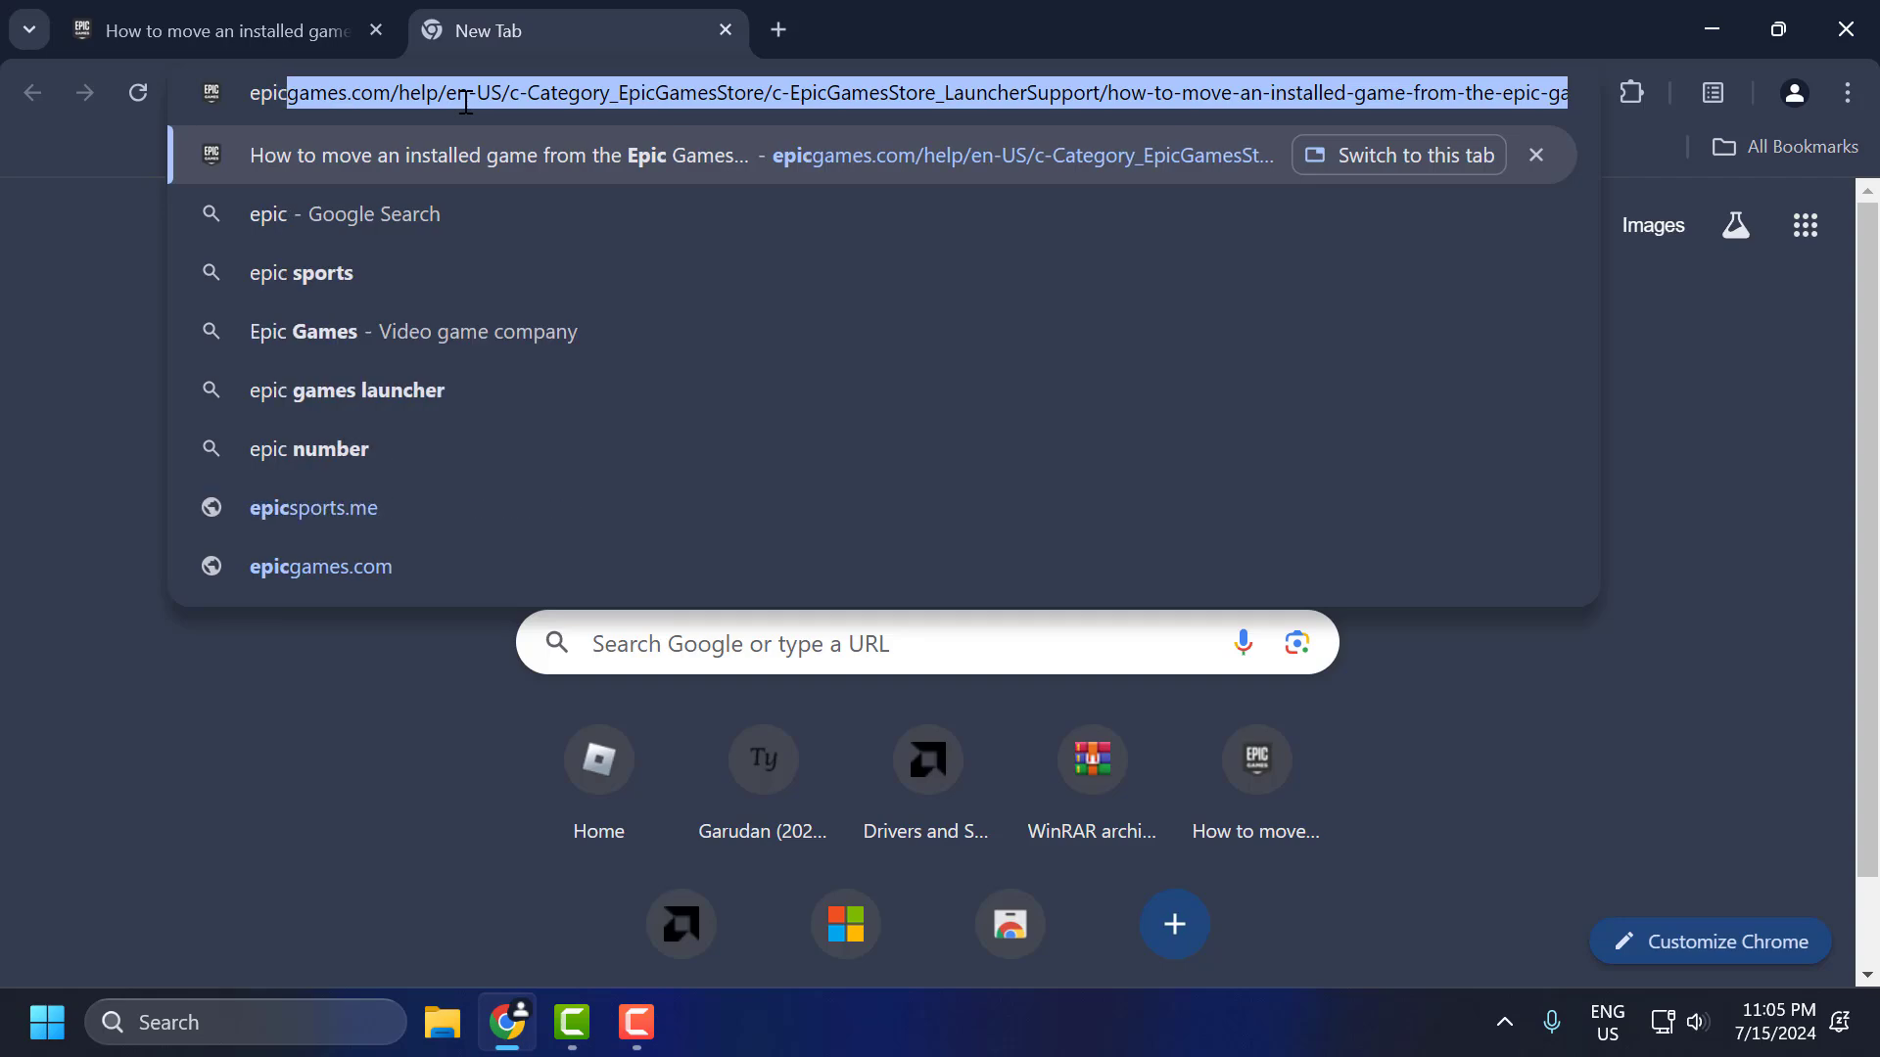
pyautogui.write(' gam')
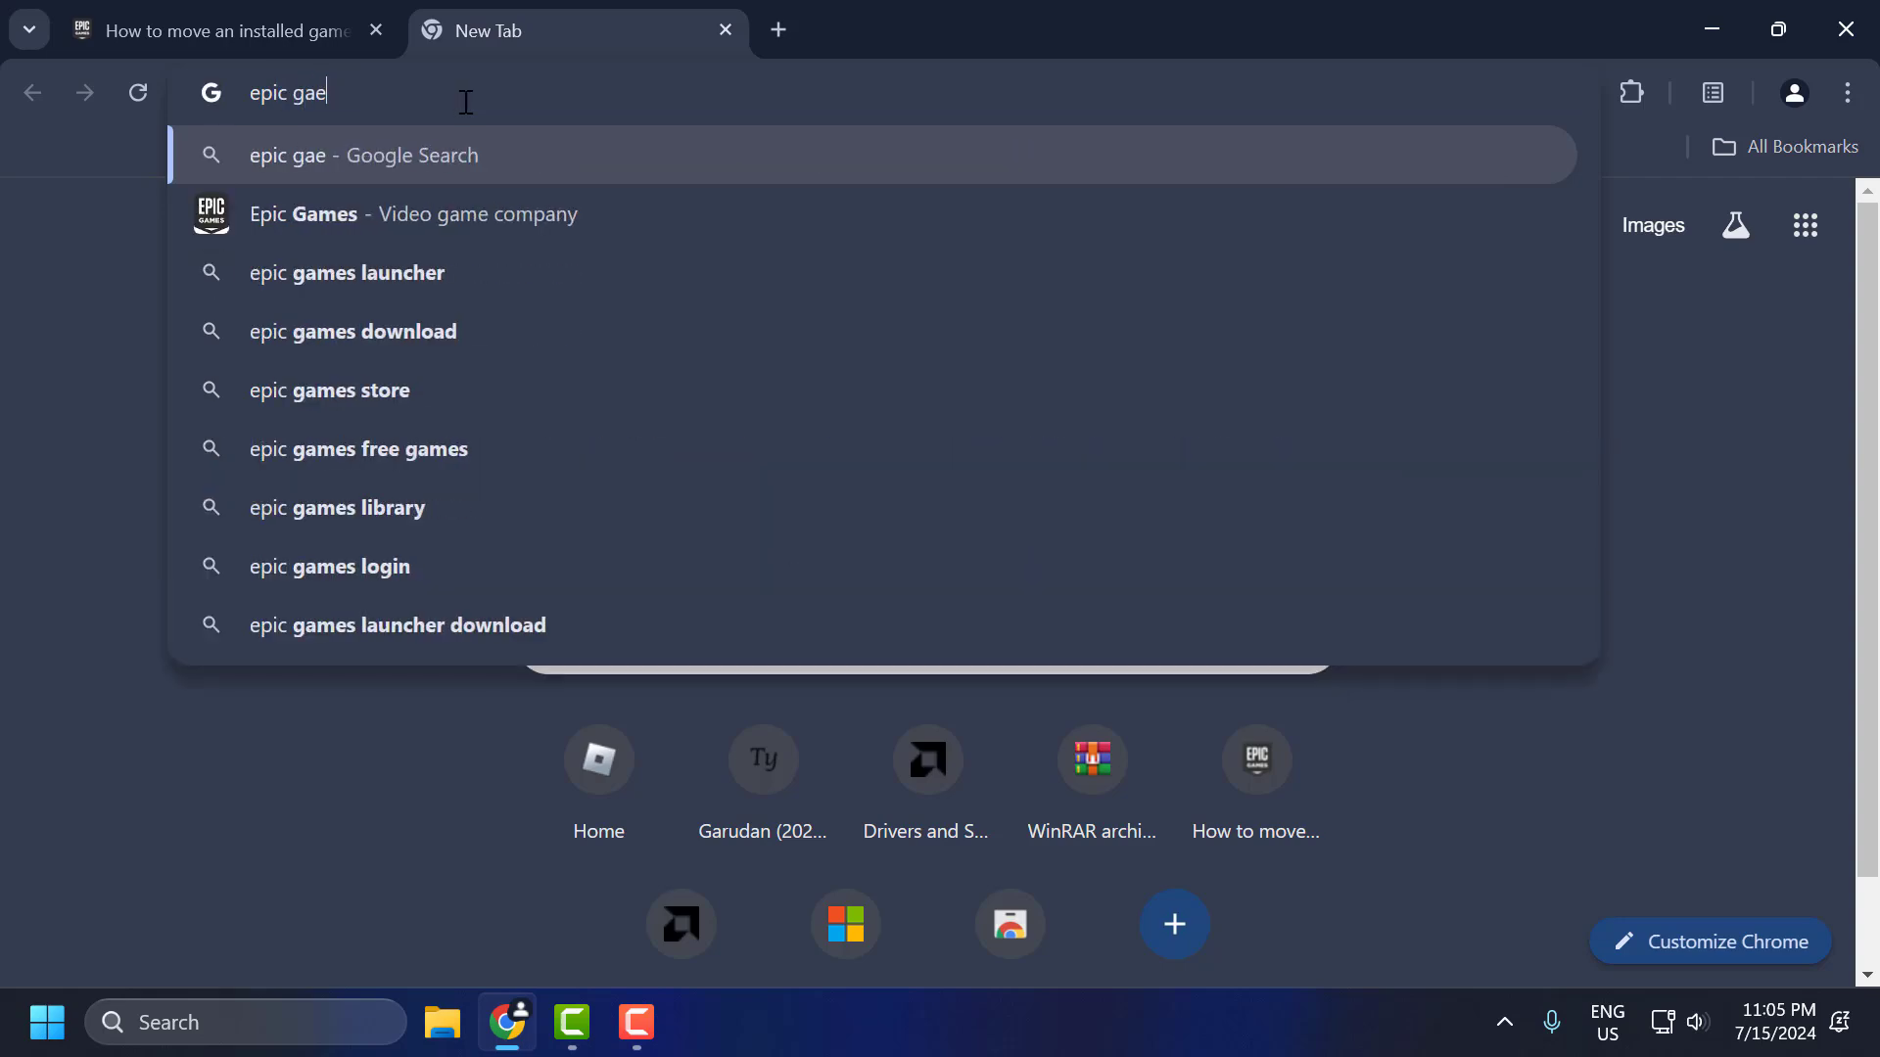
pyautogui.write('es')
pyautogui.press('Return')
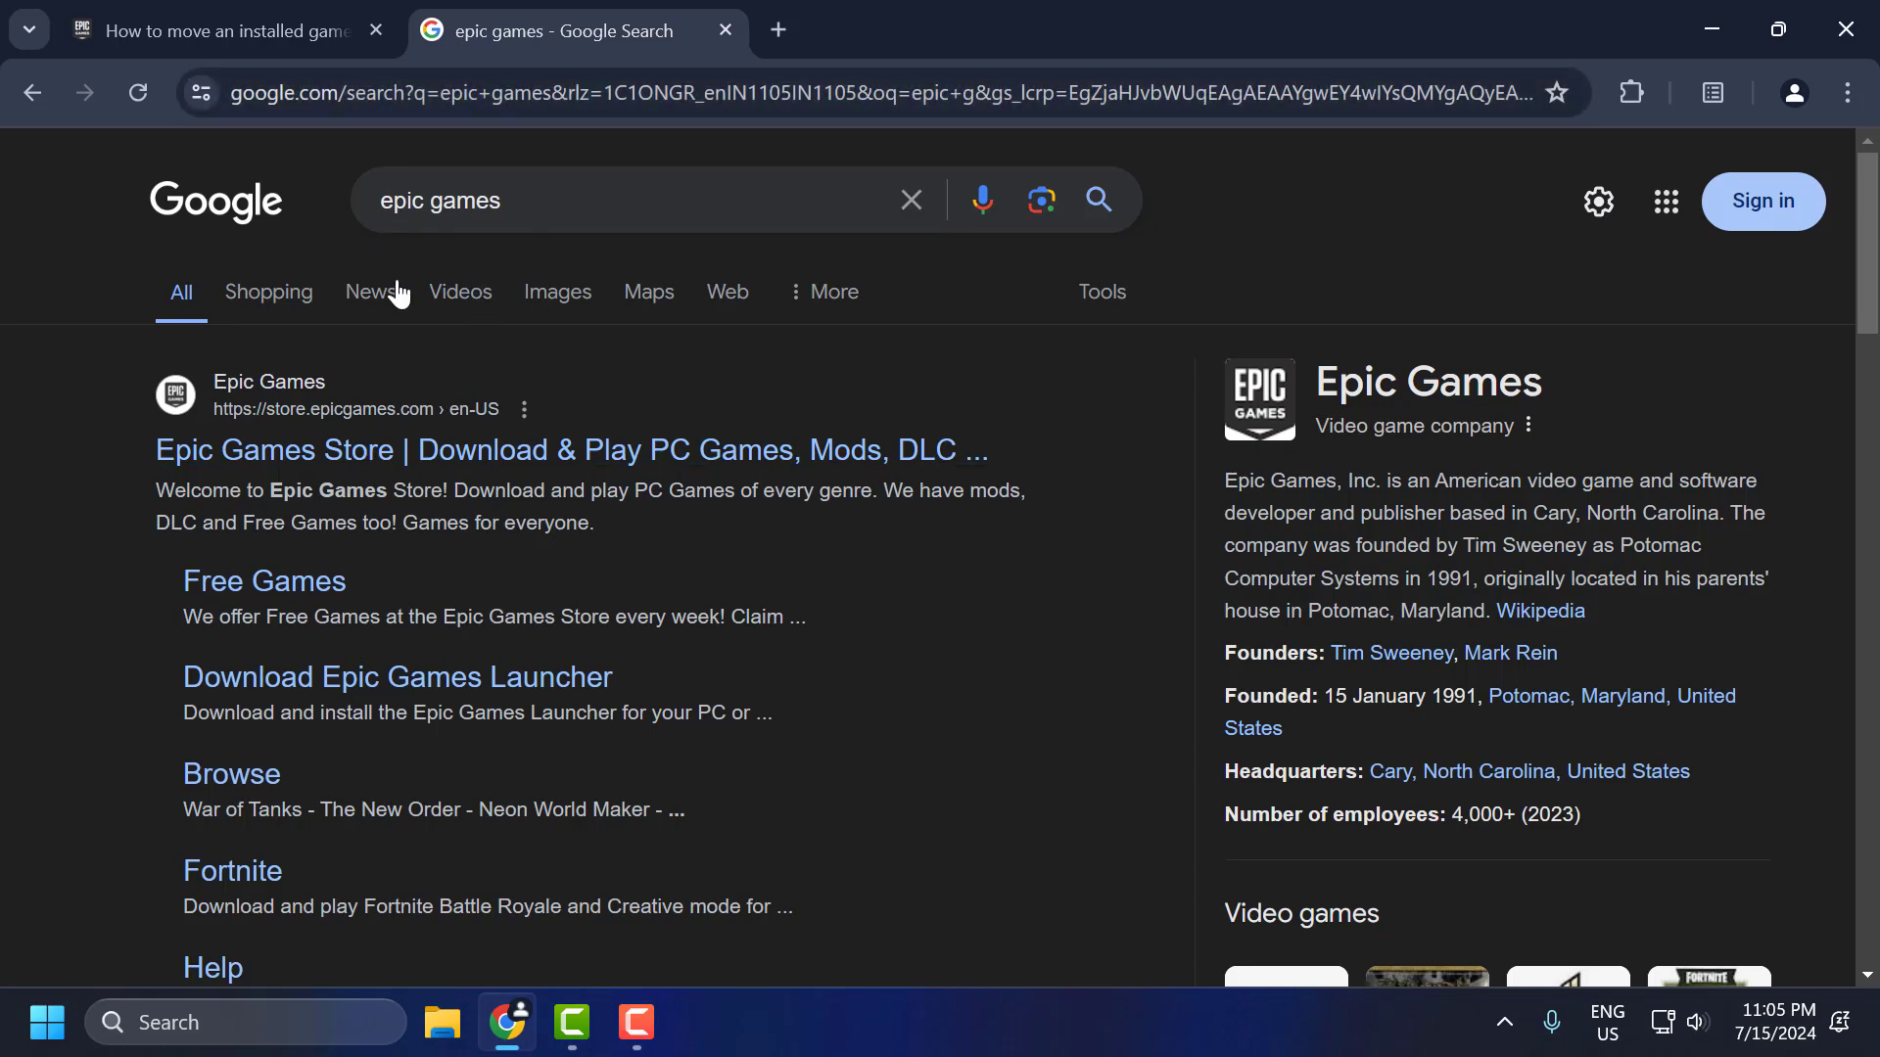
# Step: Reach the Epic Games Launcher download page, then minimize Chrome to the desktop
pyautogui.scroll(-3, 409, 366)
pyautogui.scroll(2, 391, 460)
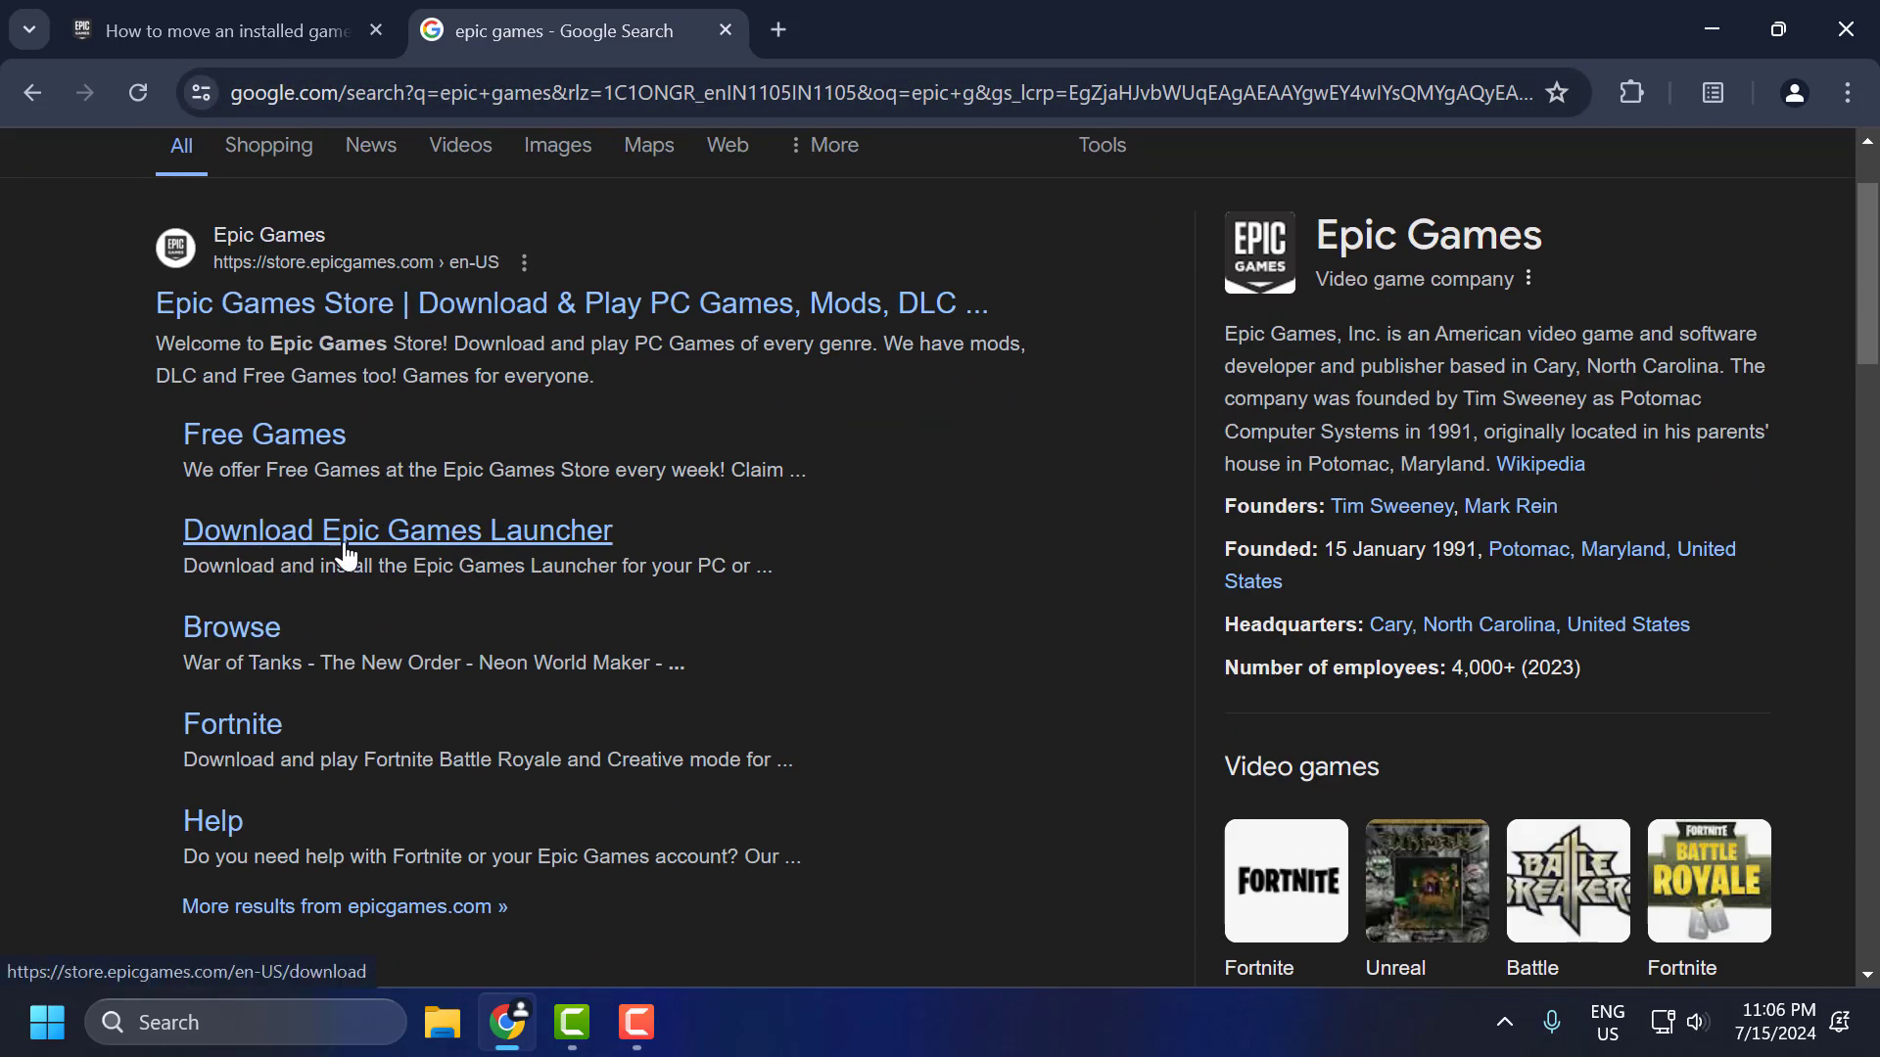
pyautogui.click(480, 536)
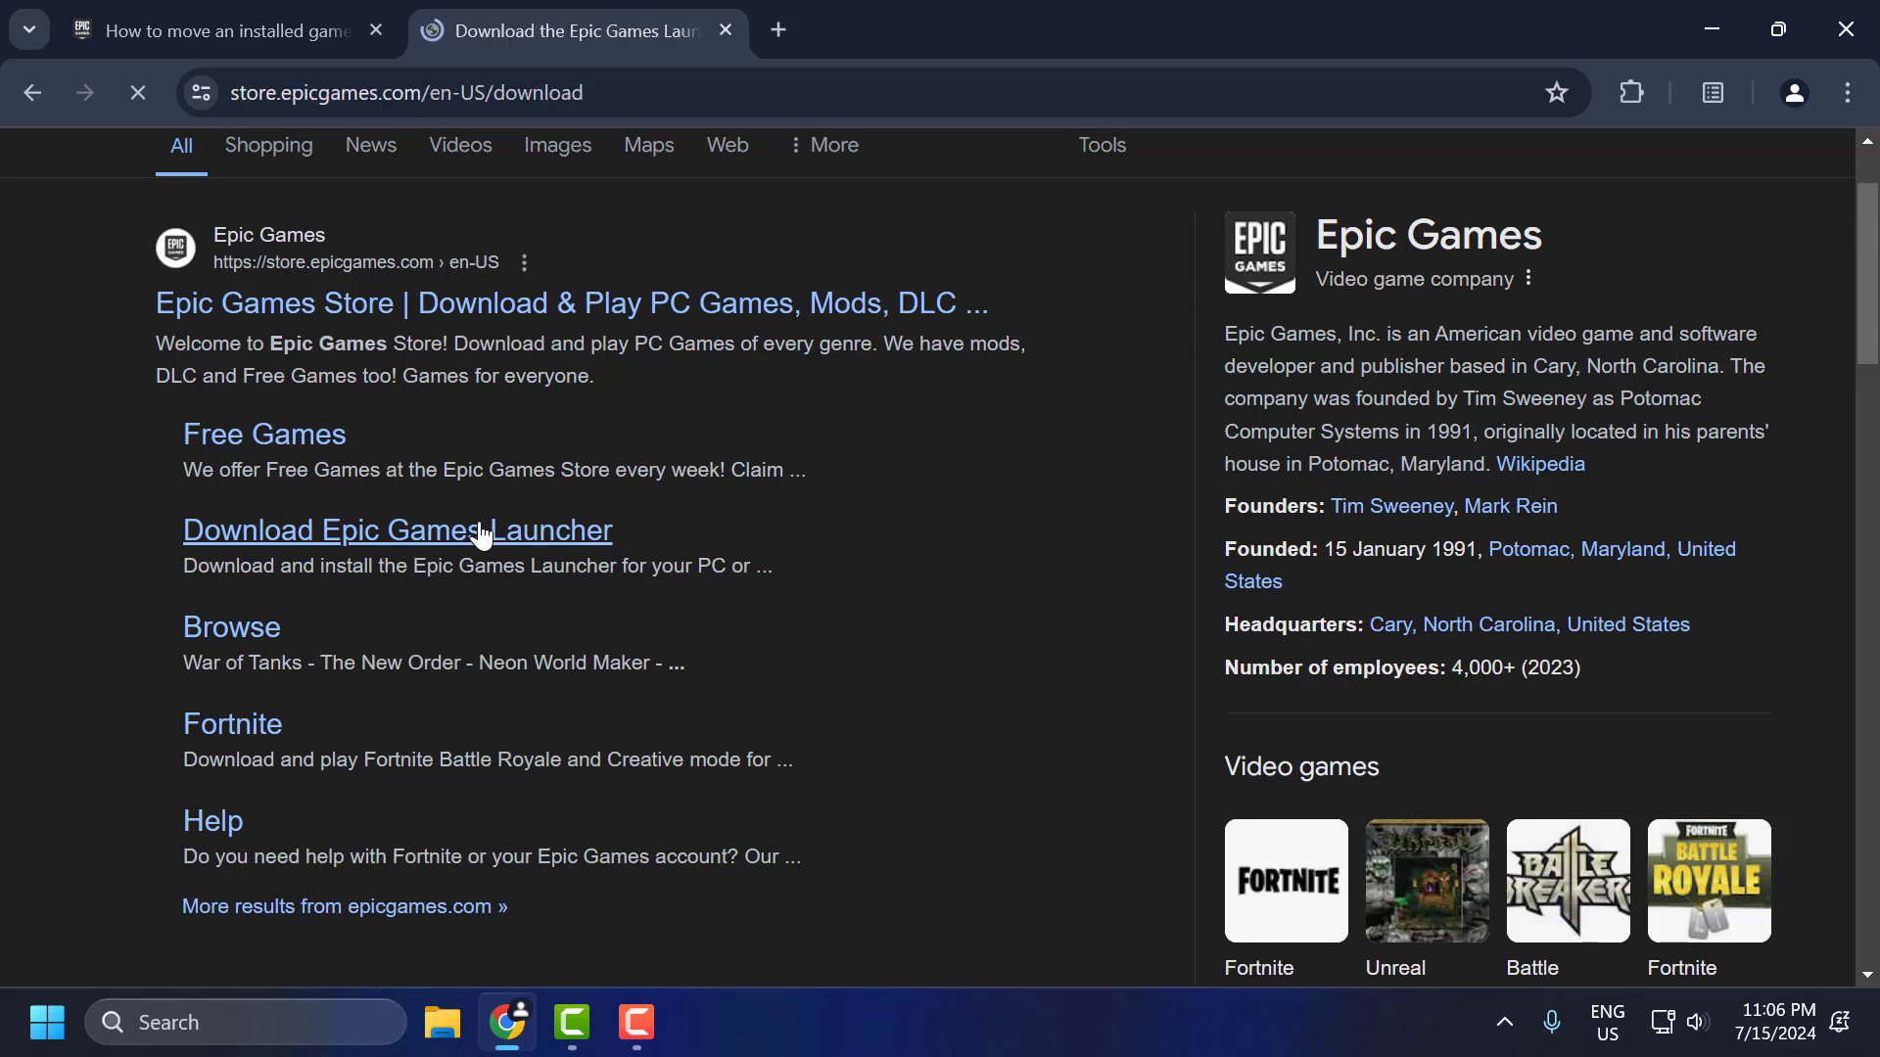
pyautogui.scroll(-3, 744, 633)
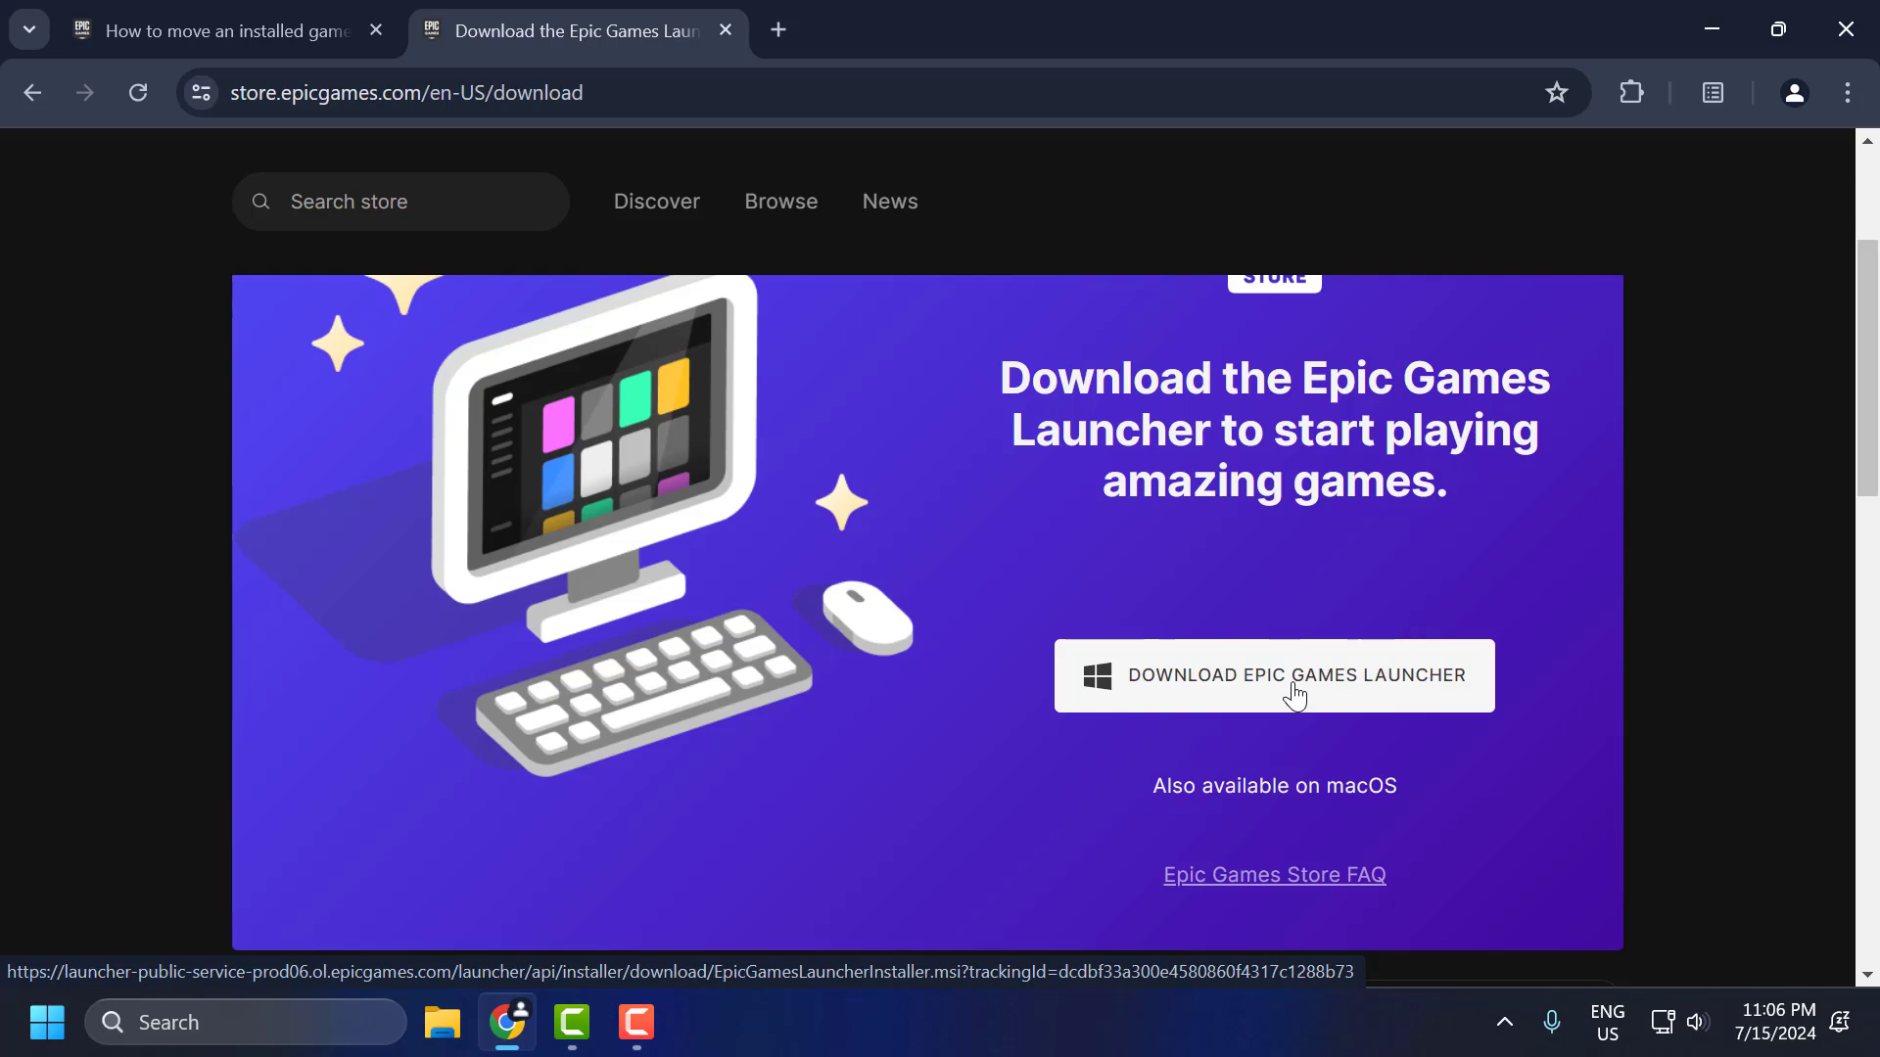
pyautogui.click(1715, 29)
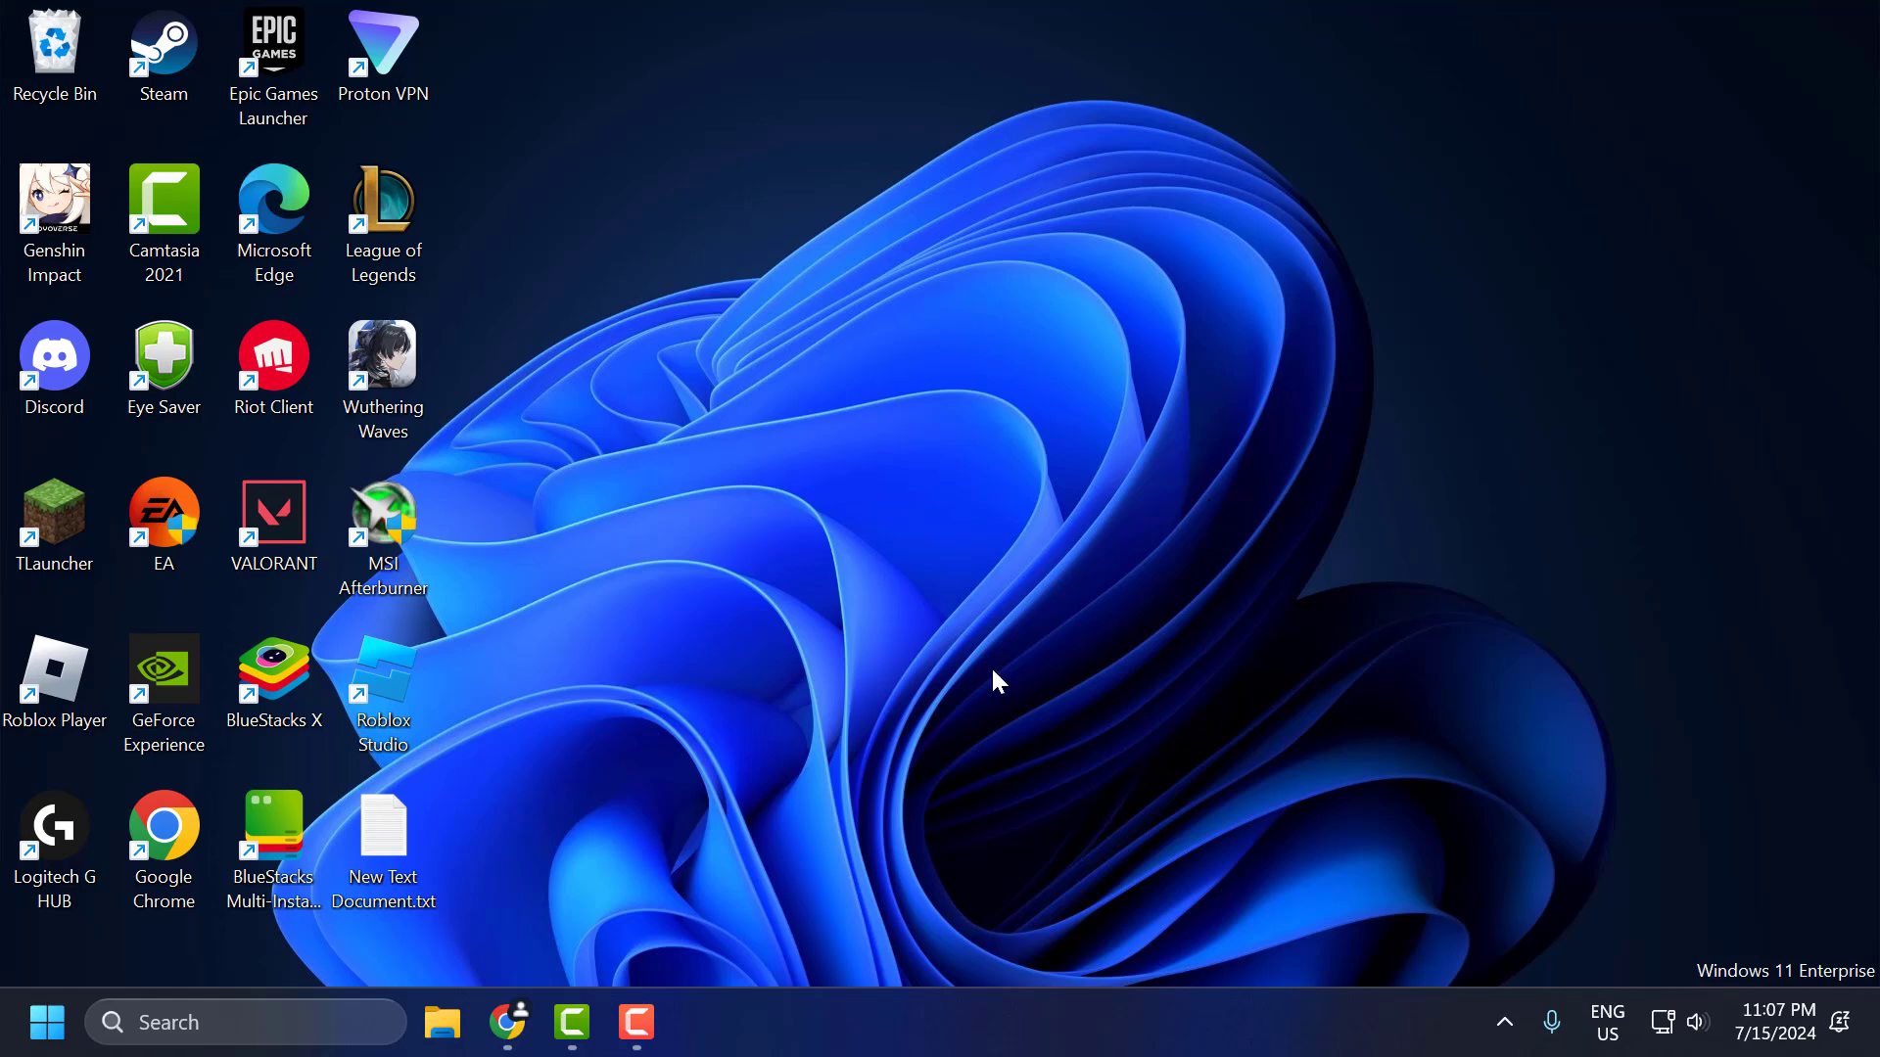
pyautogui.click(508, 1023)
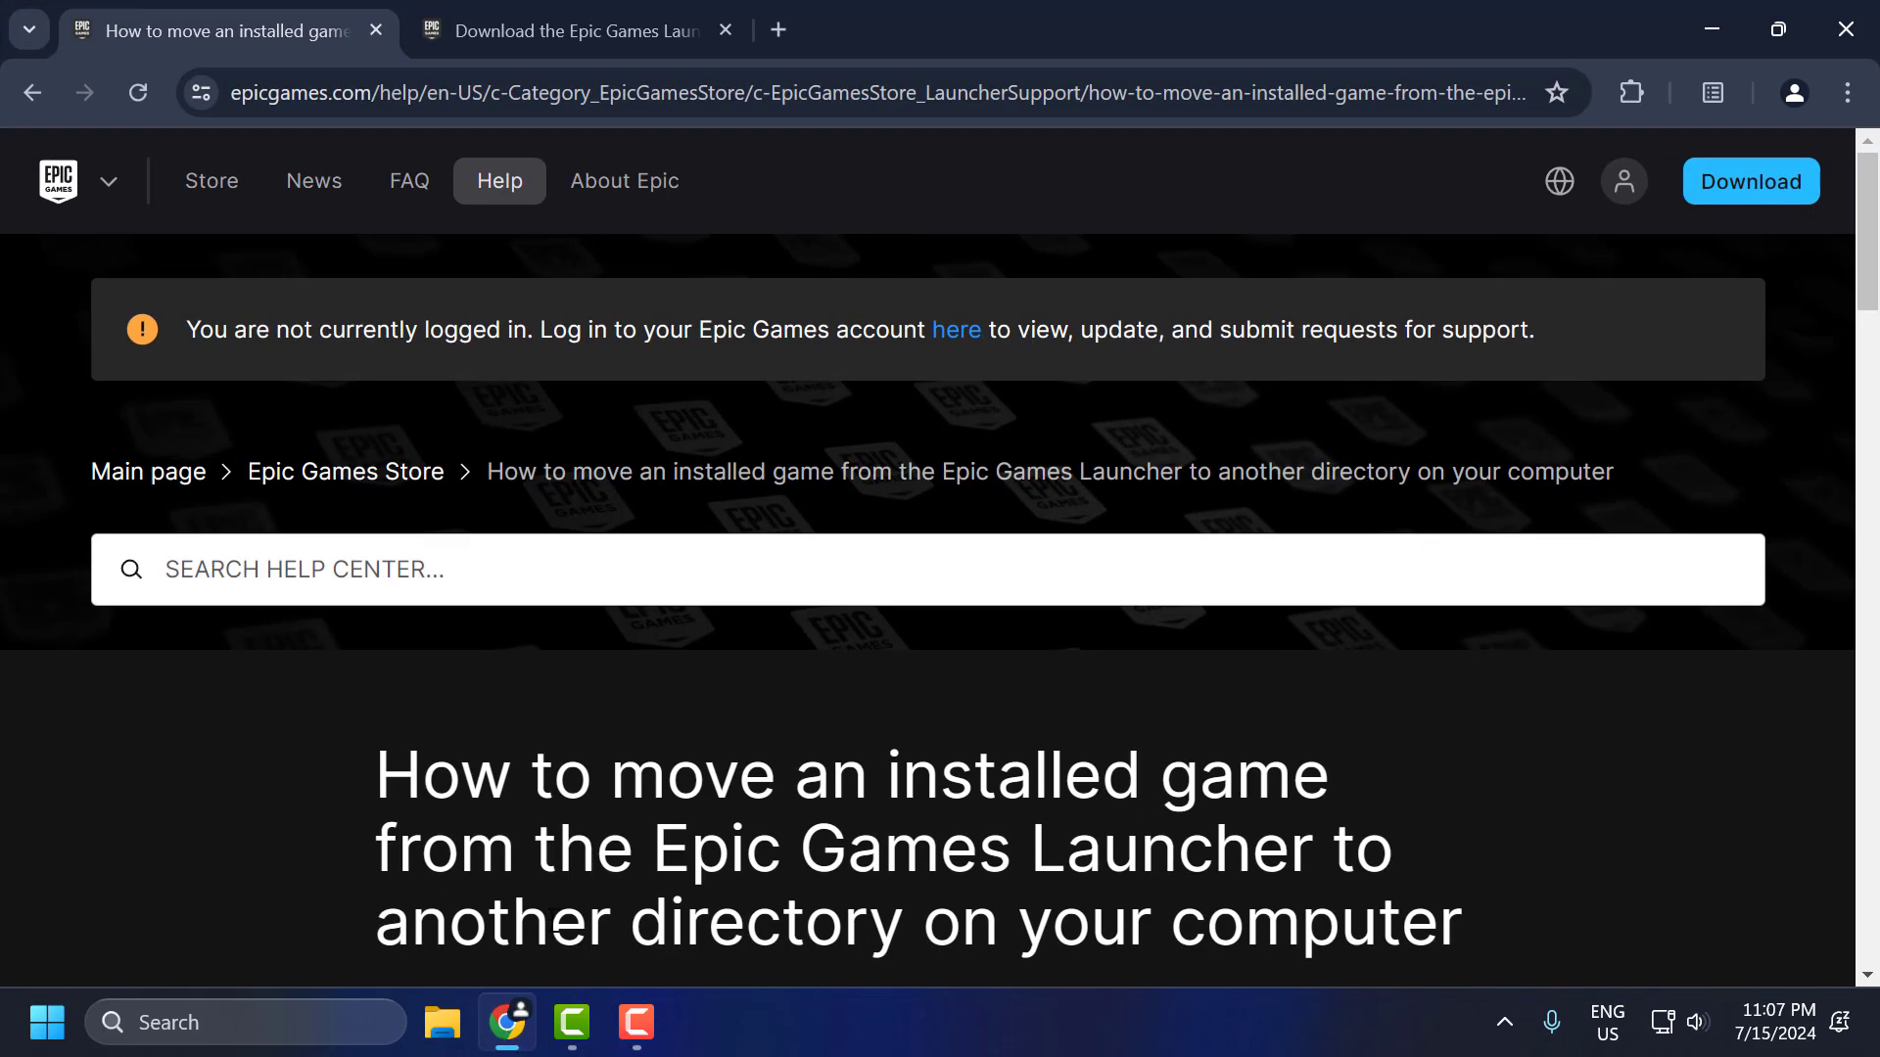
pyautogui.scroll(-3, 918, 788)
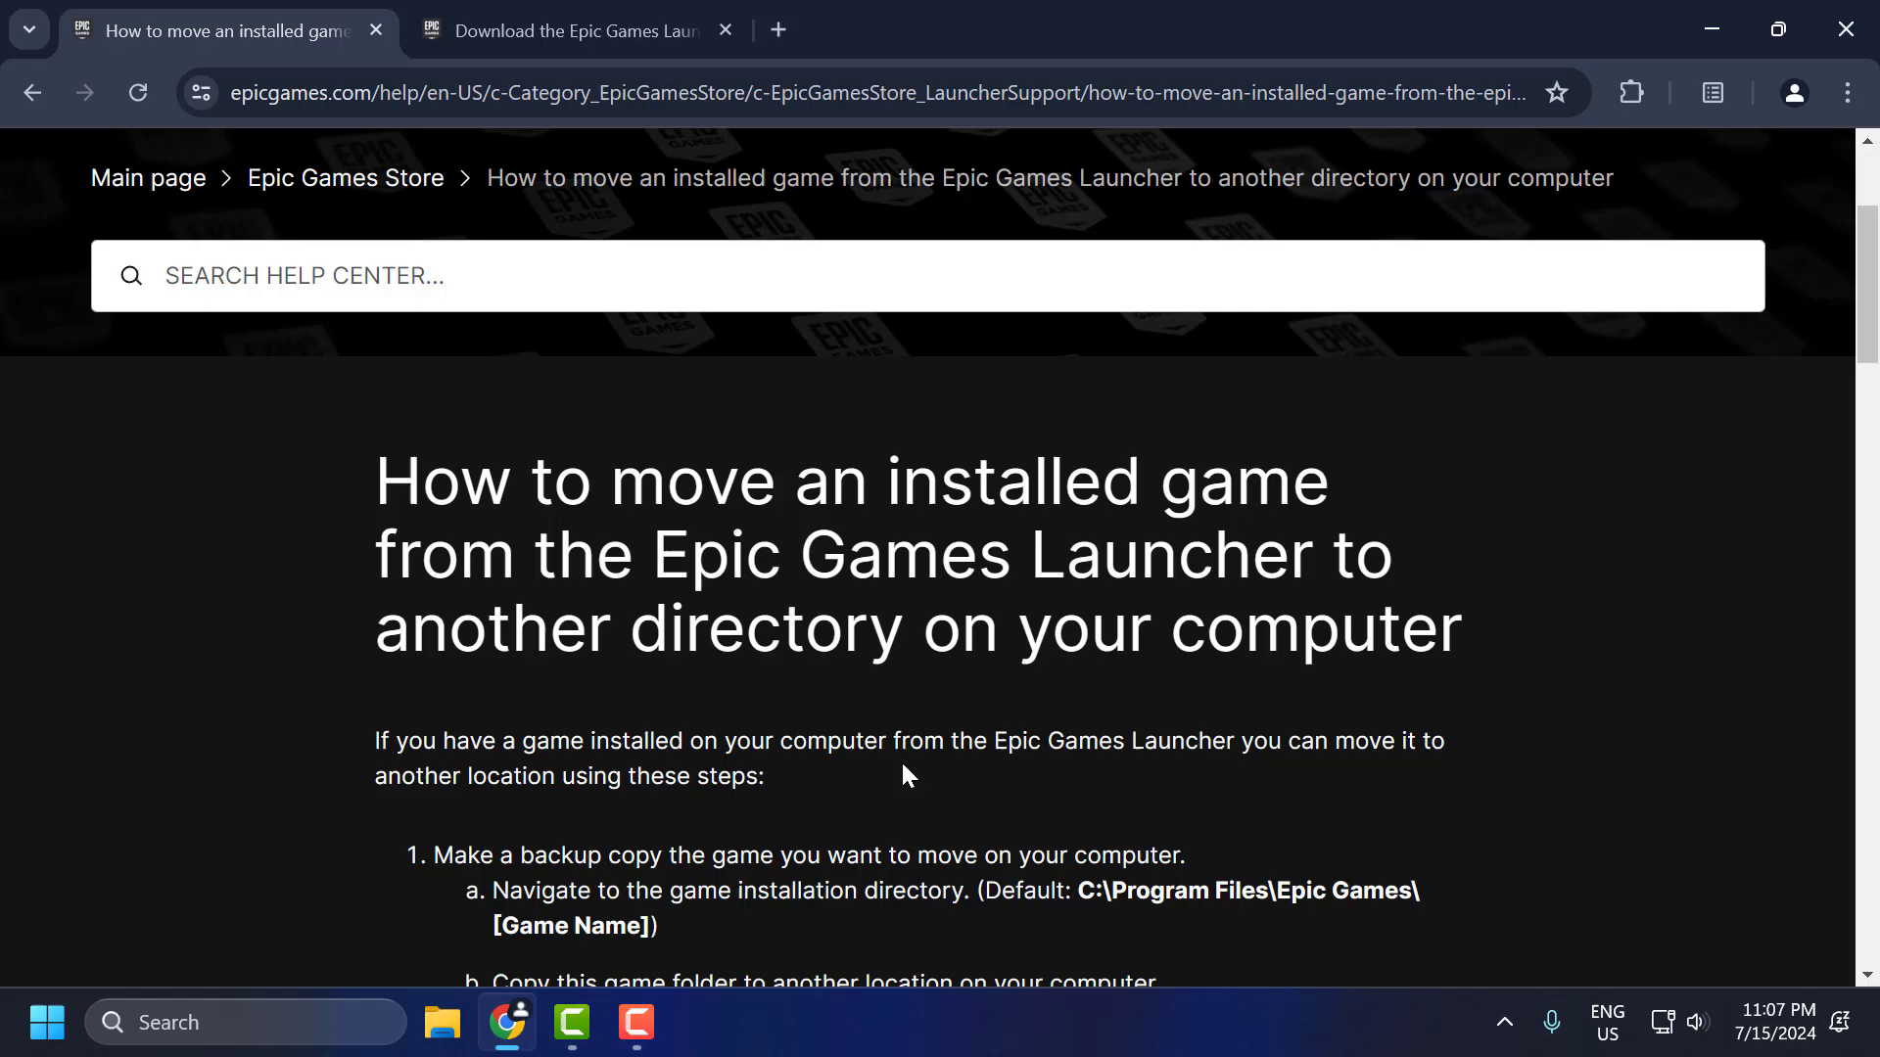
pyautogui.scroll(-2, 902, 766)
pyautogui.scroll(-1, 895, 744)
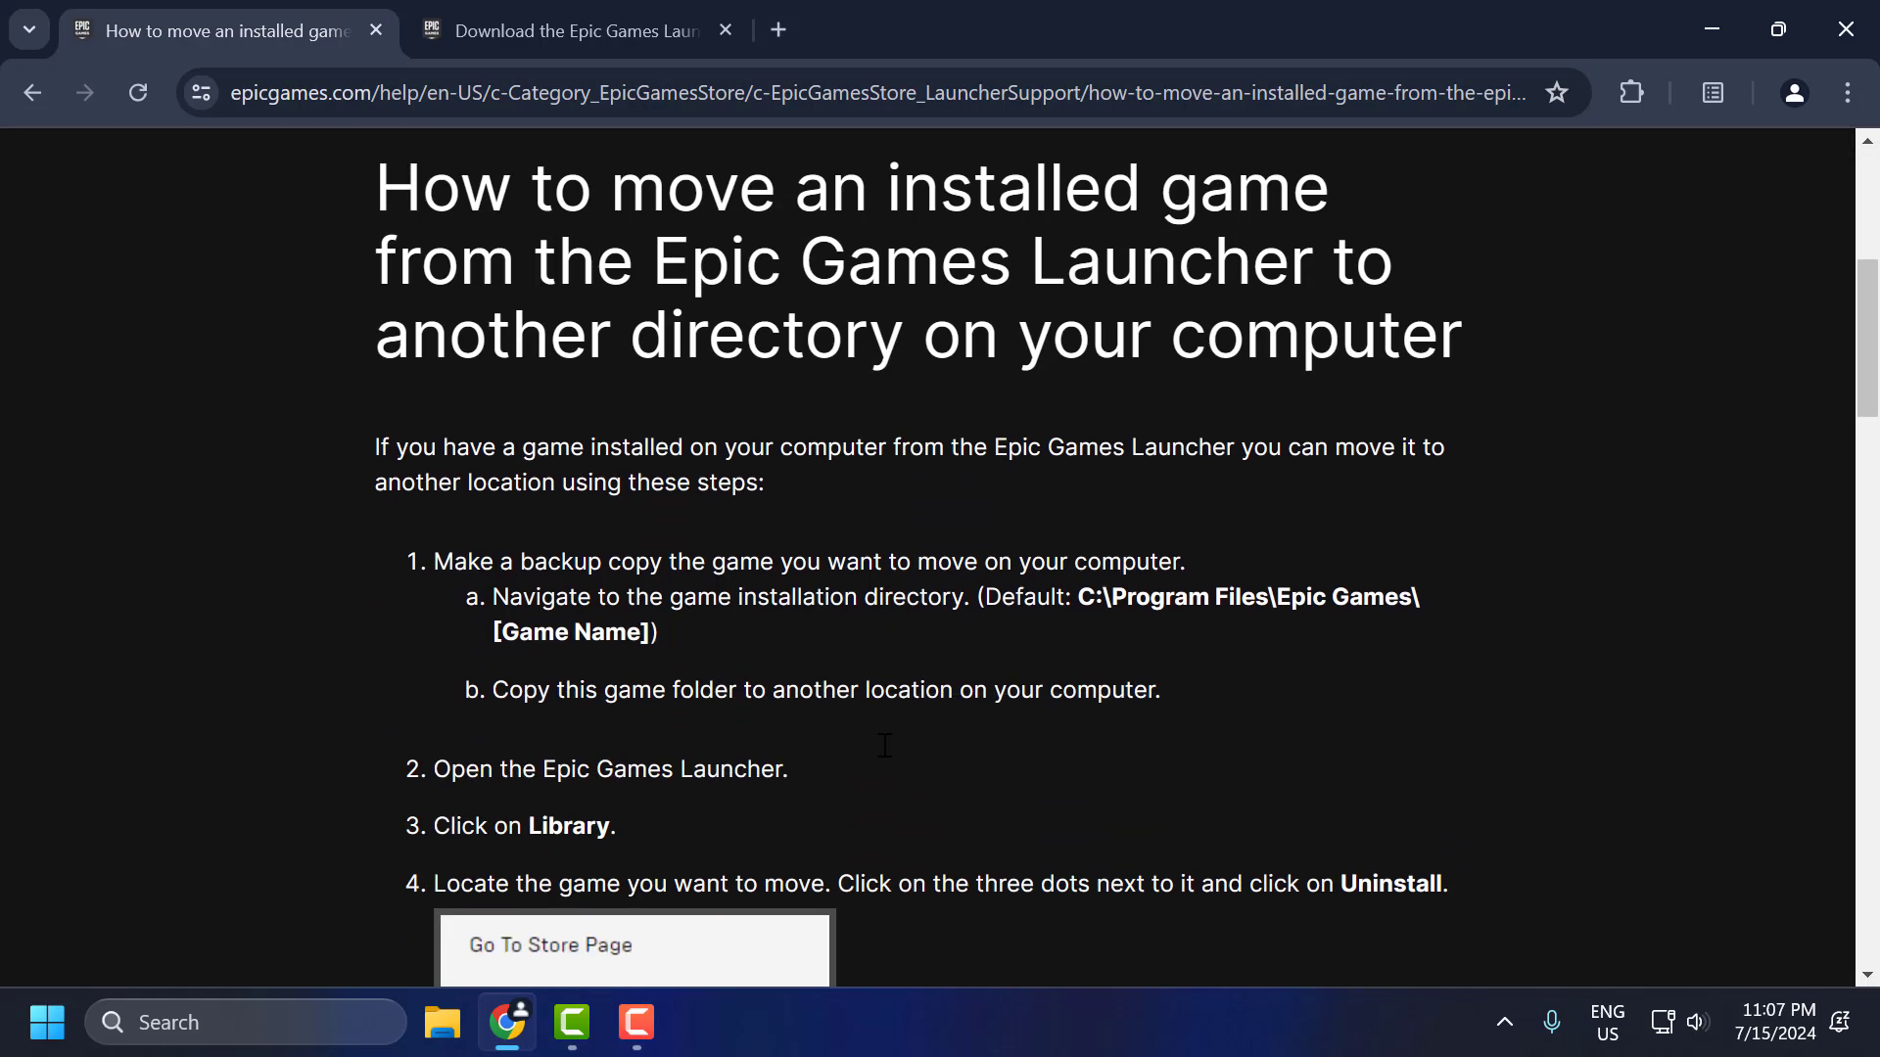
pyautogui.scroll(4, 1426, 419)
pyautogui.click(1713, 27)
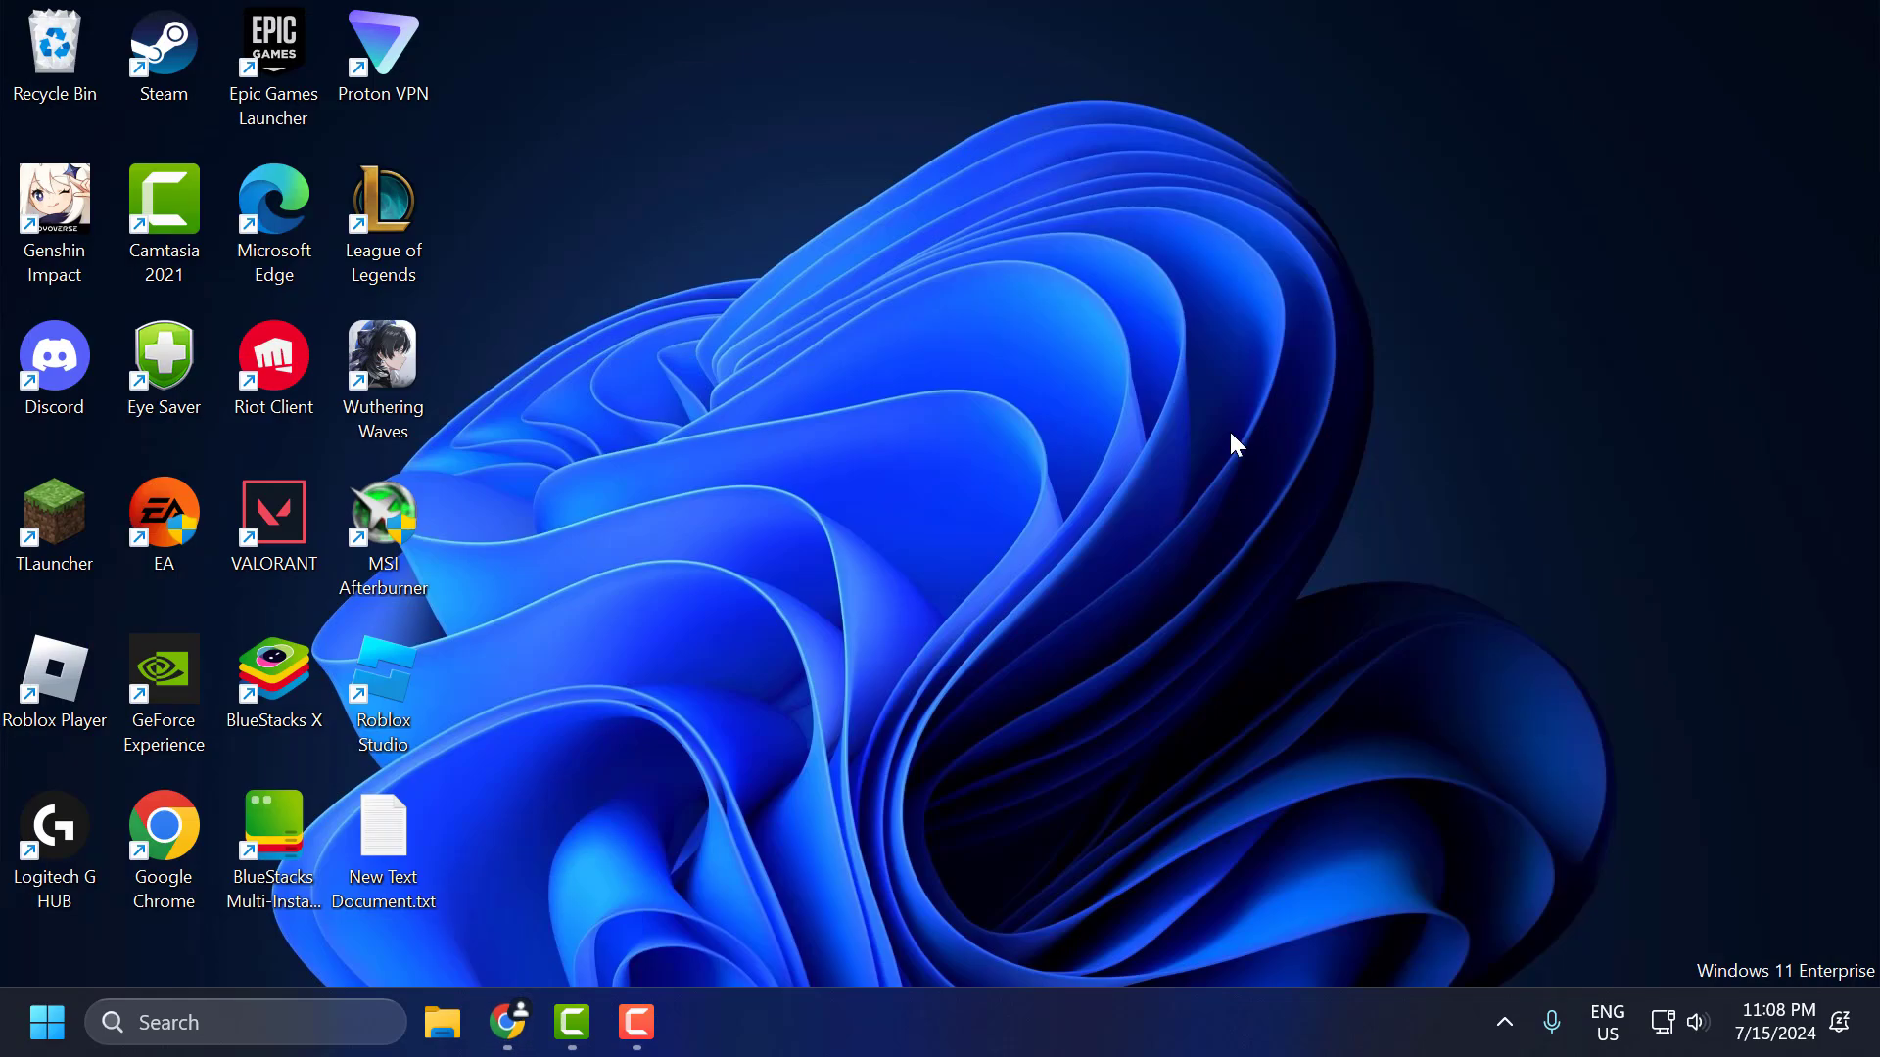